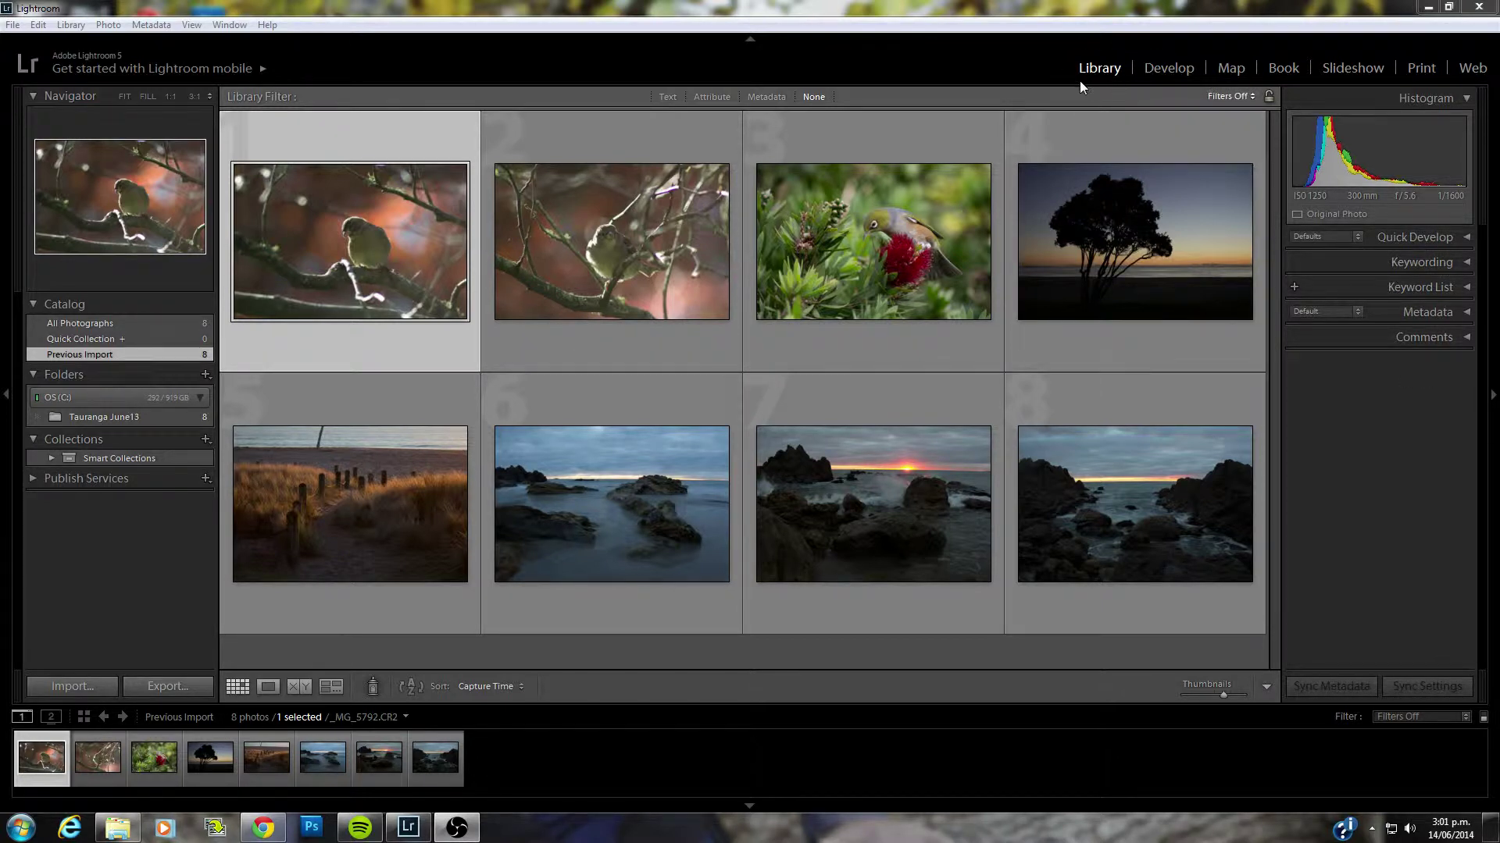
Select the first three bird photos and tag them with the keyword Bird
left_click(1467, 263)
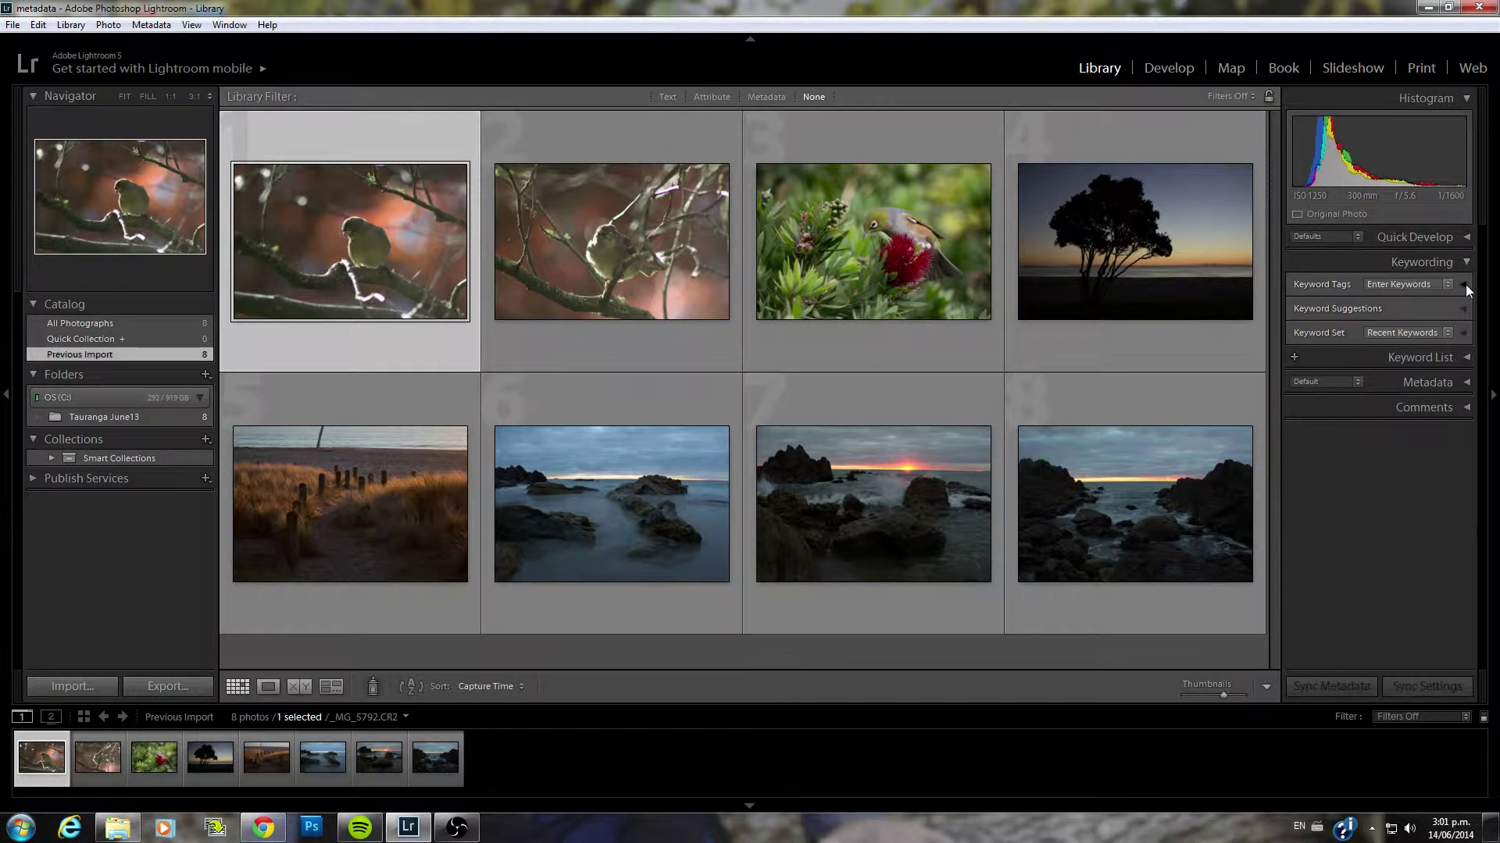
left_click(1463, 284)
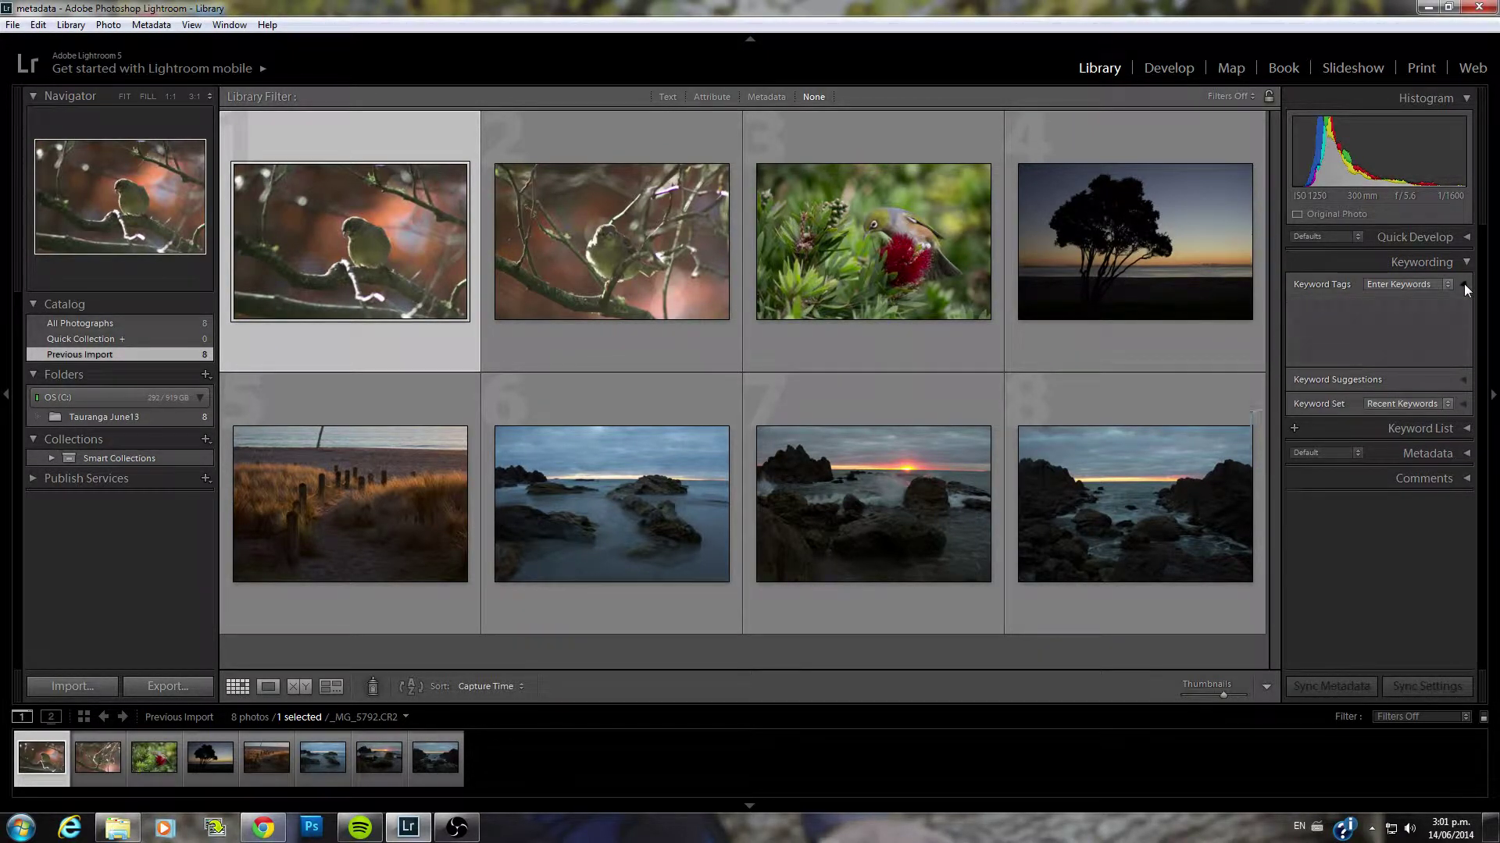
left_click(1344, 372)
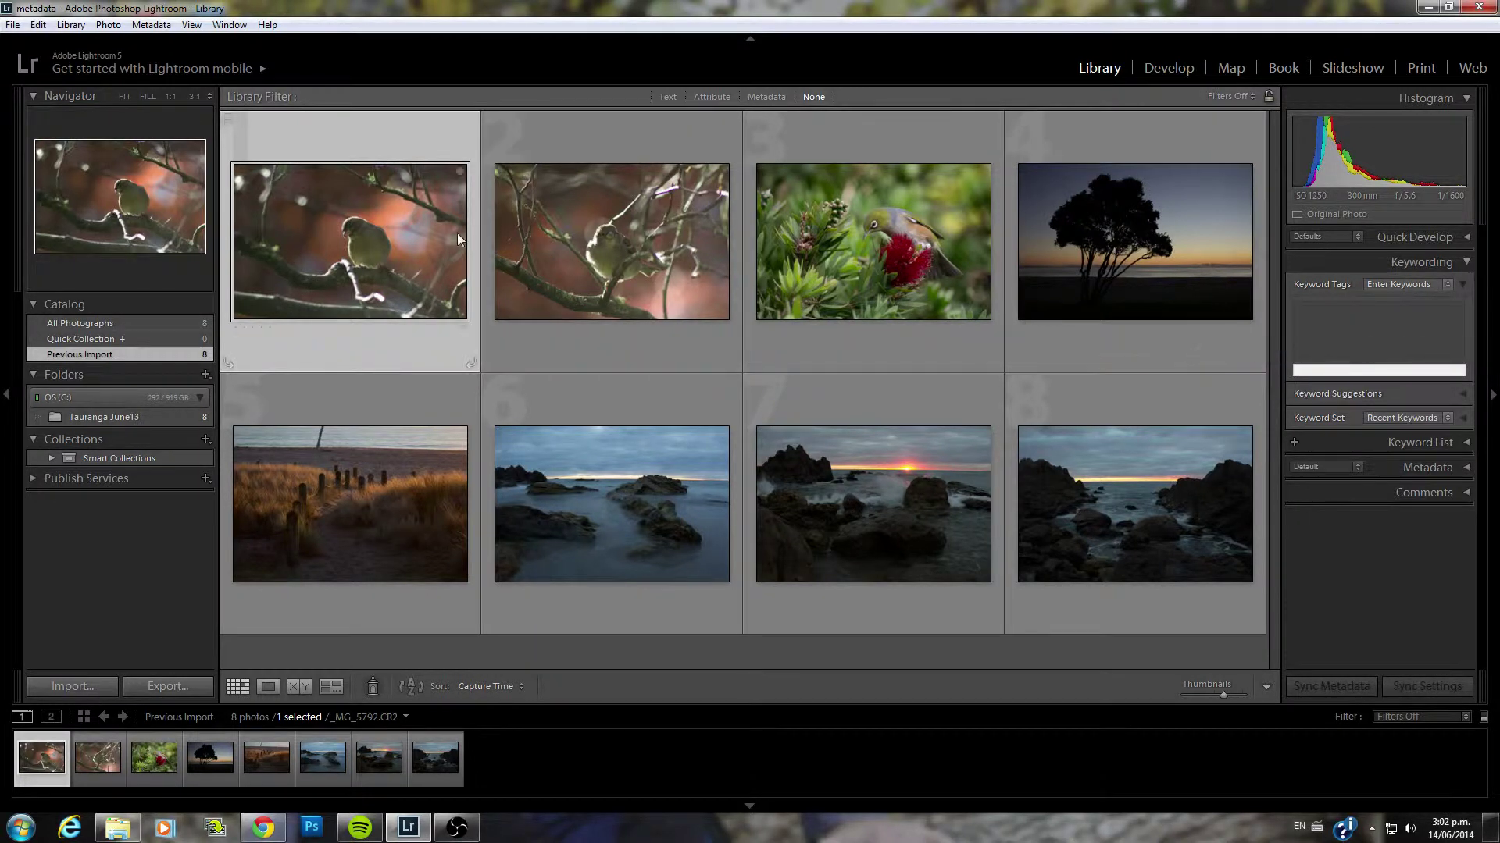
left_click(847, 235, "shift")
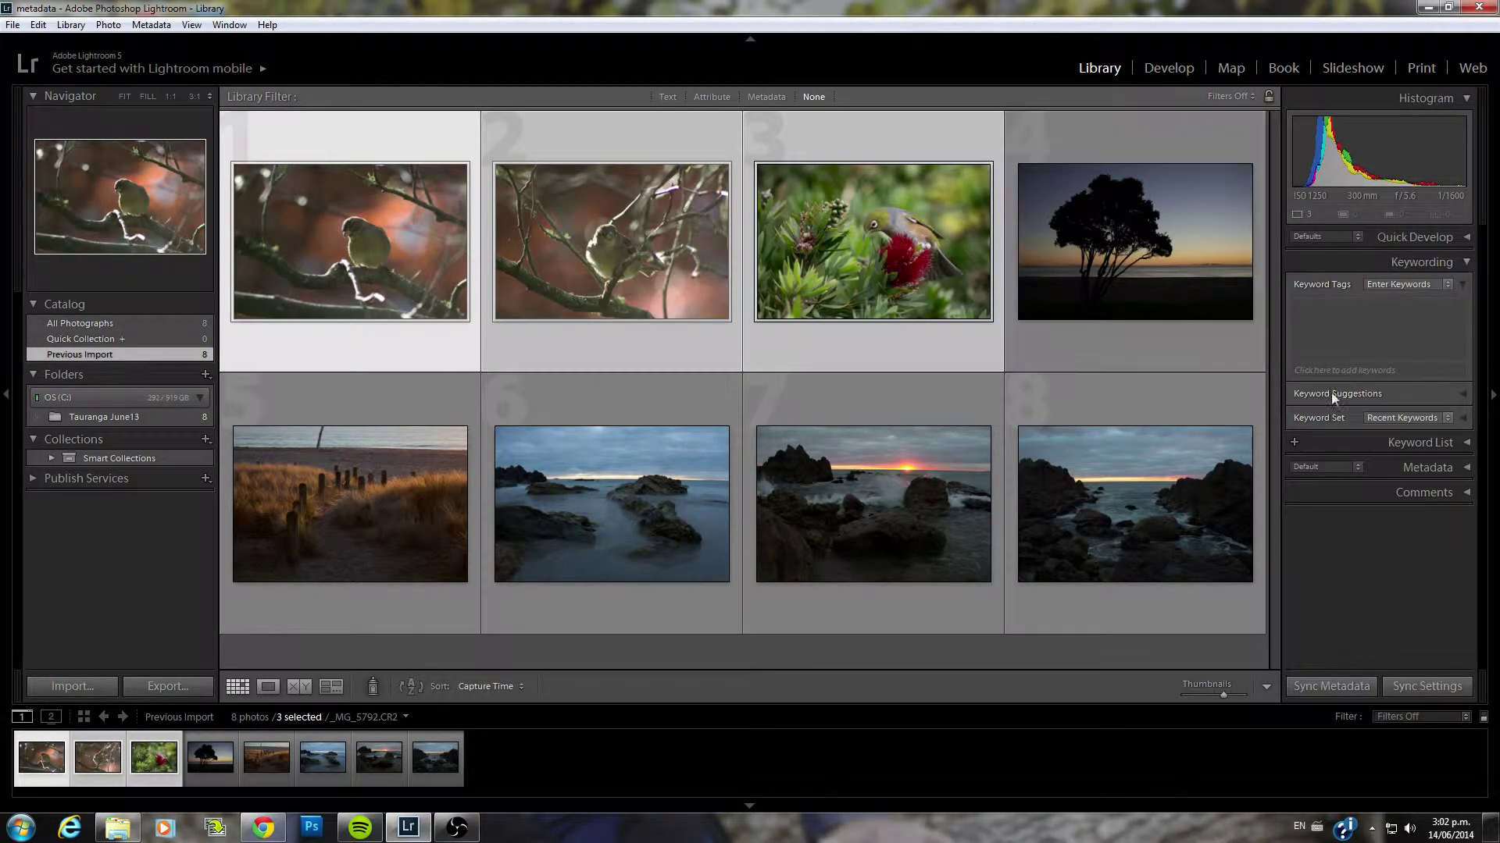
left_click(1361, 369)
type("Br")
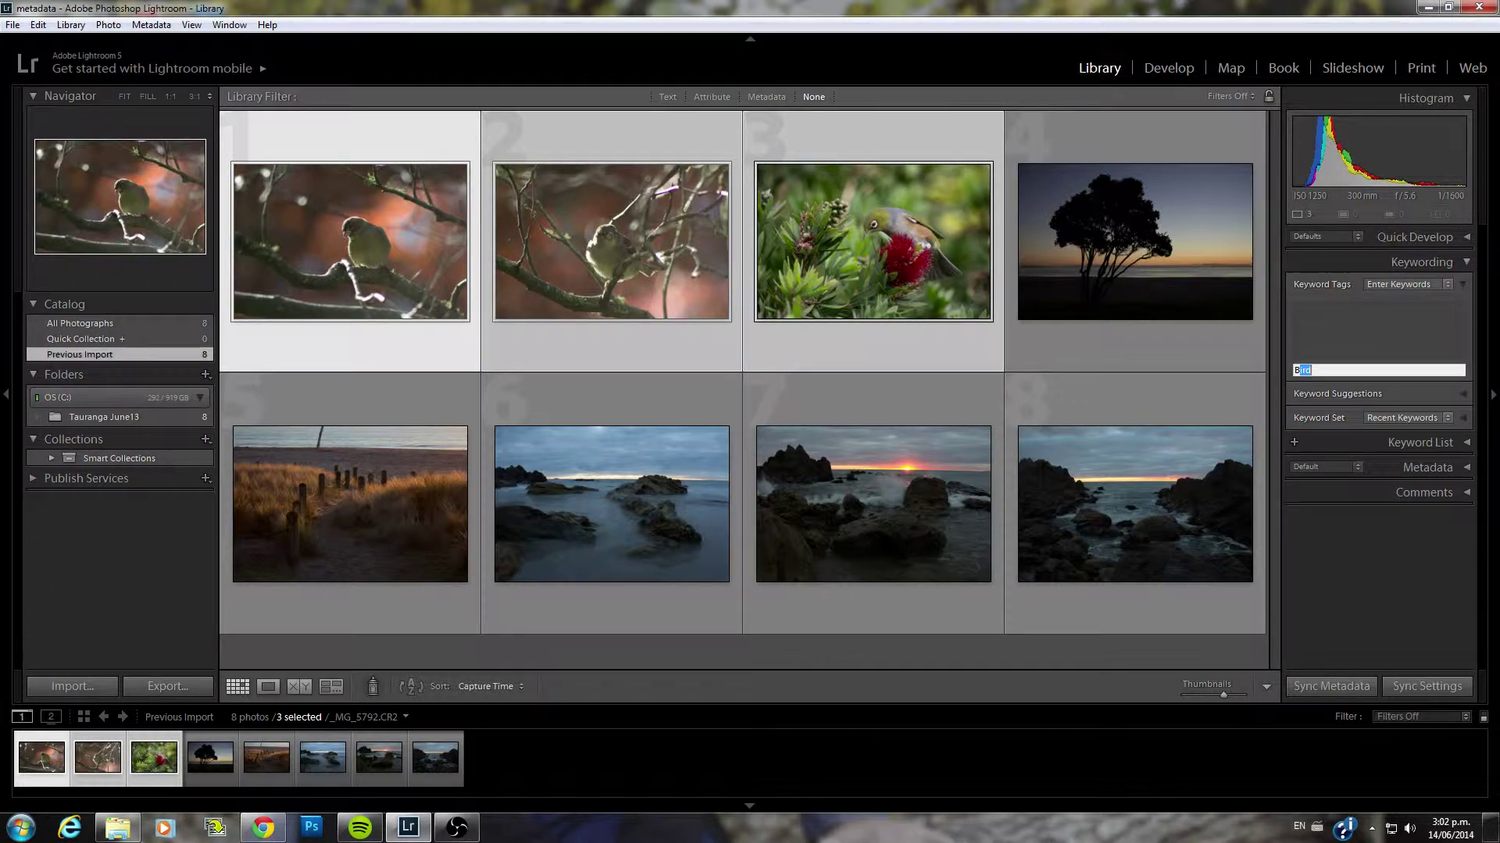
type("ird")
key("Return")
Add the suggested Wildlife keyword to the three bird photos
left_click(1465, 419)
left_click(1462, 394)
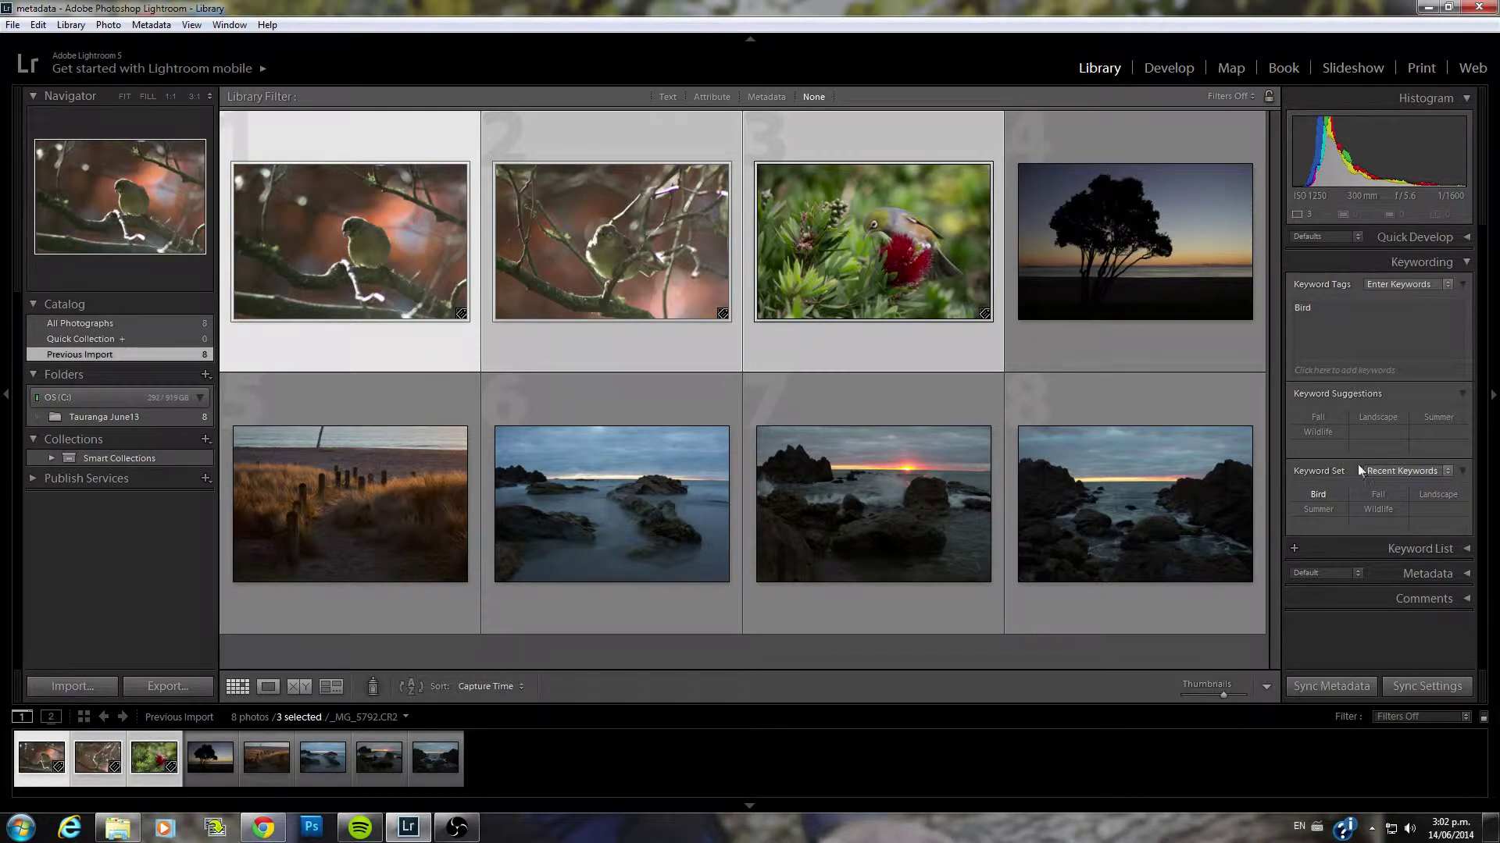
left_click(1315, 433)
Select photos 4–8 and tag them with Landscape, Fall and Autumn
left_click(1136, 246)
left_click(1145, 512, "shift")
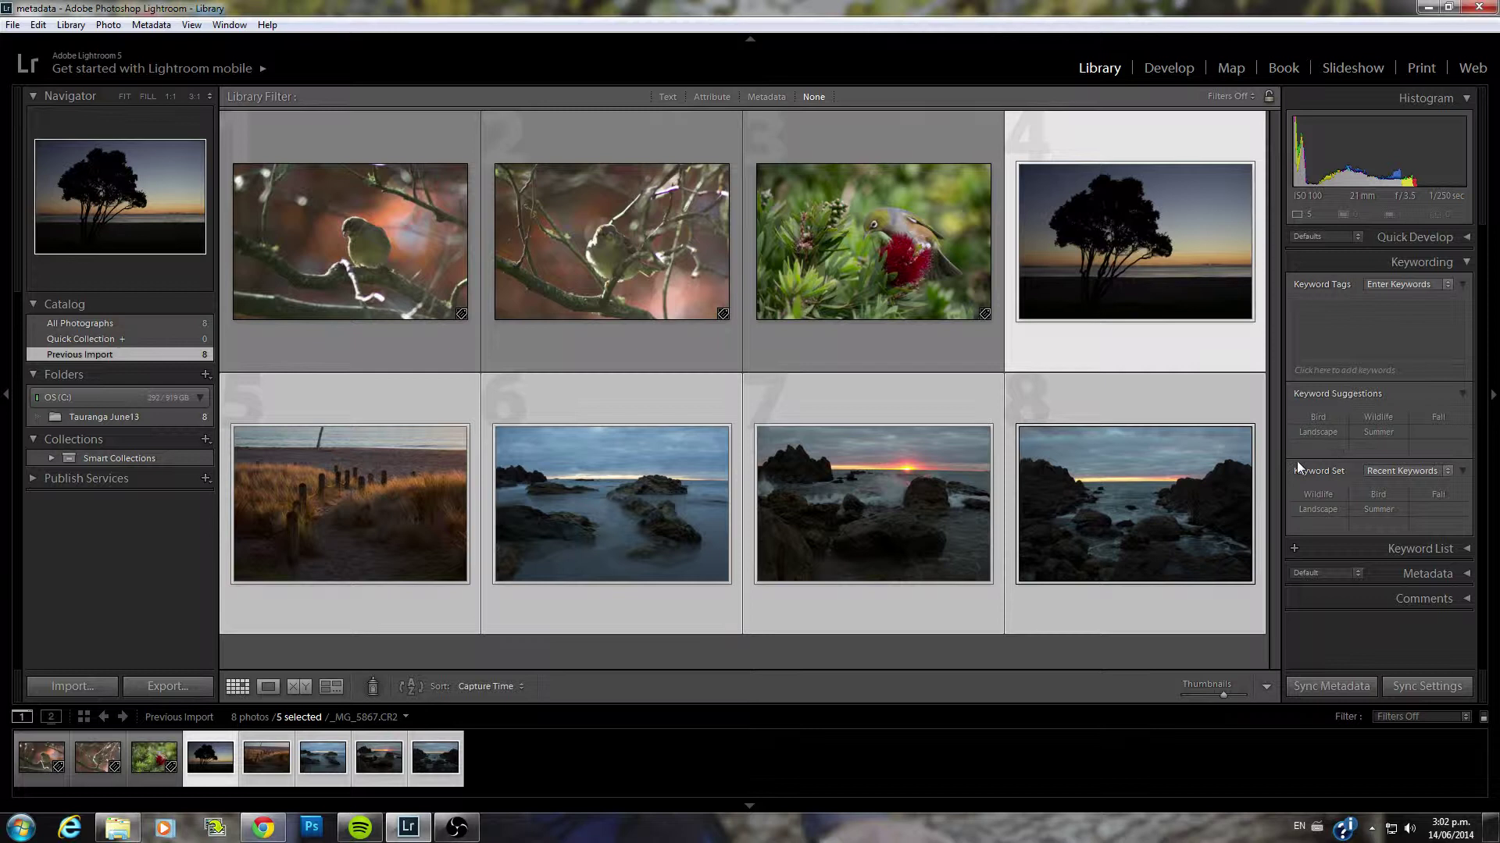
left_click(1323, 432)
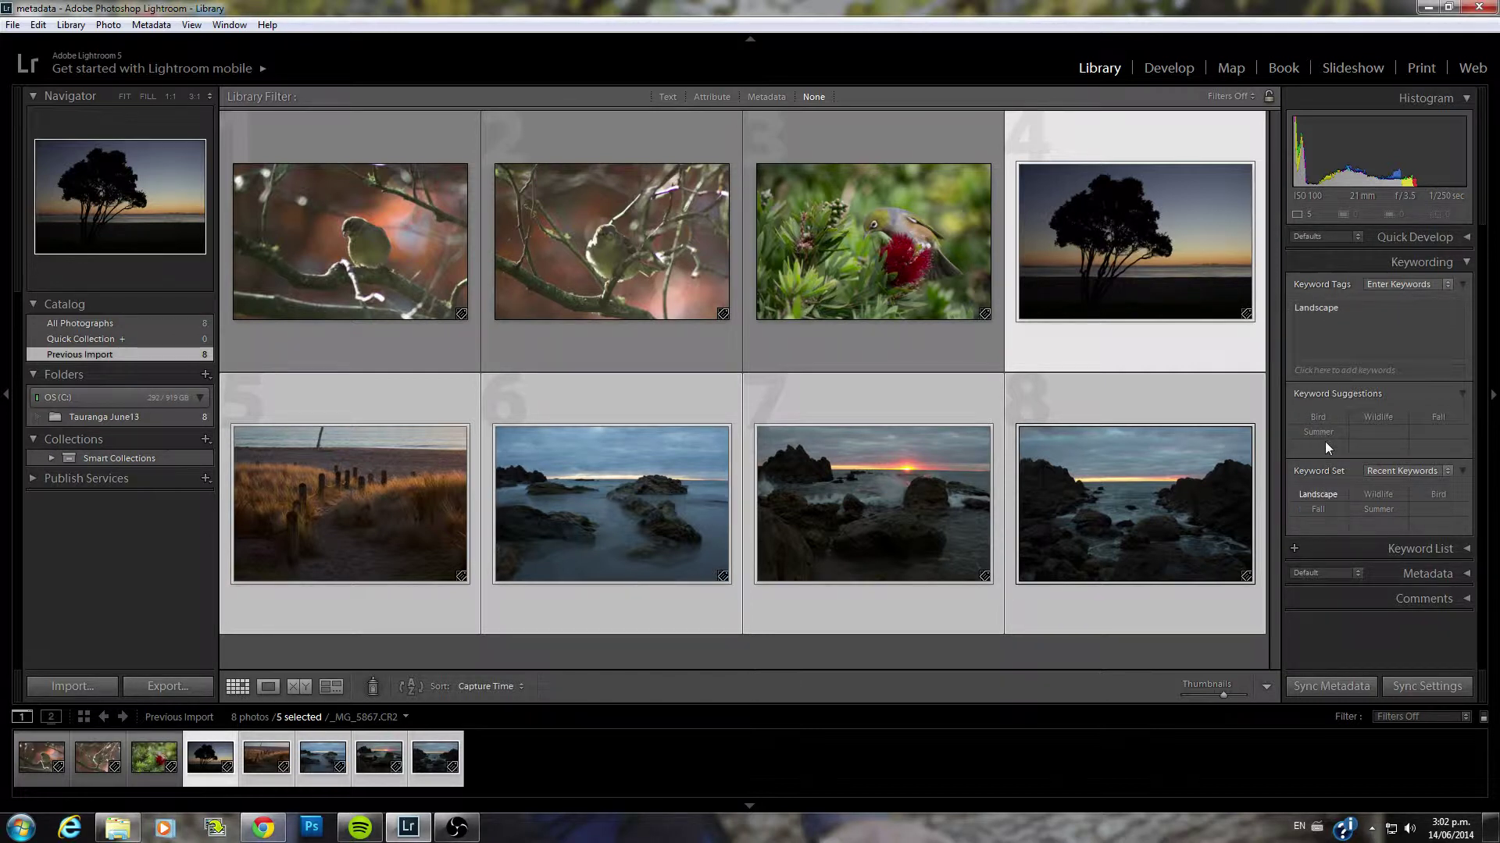
left_click(1301, 319)
left_click(1318, 509)
left_click(1347, 370)
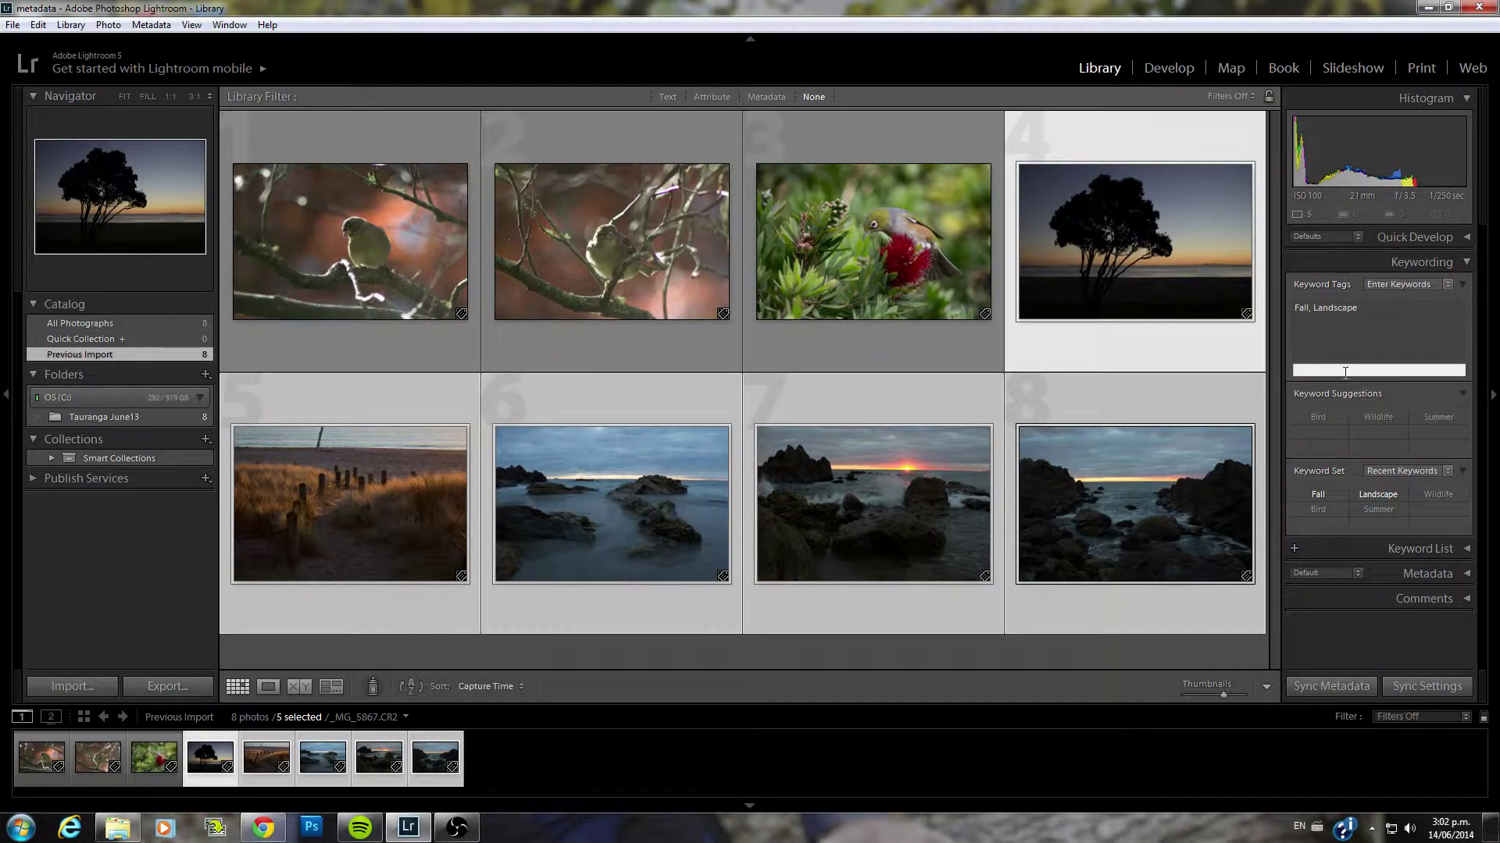
type("Autumn")
key("Return")
Save the current keyword set as a new preset named 'Autumn Landscape'
left_click(1446, 471)
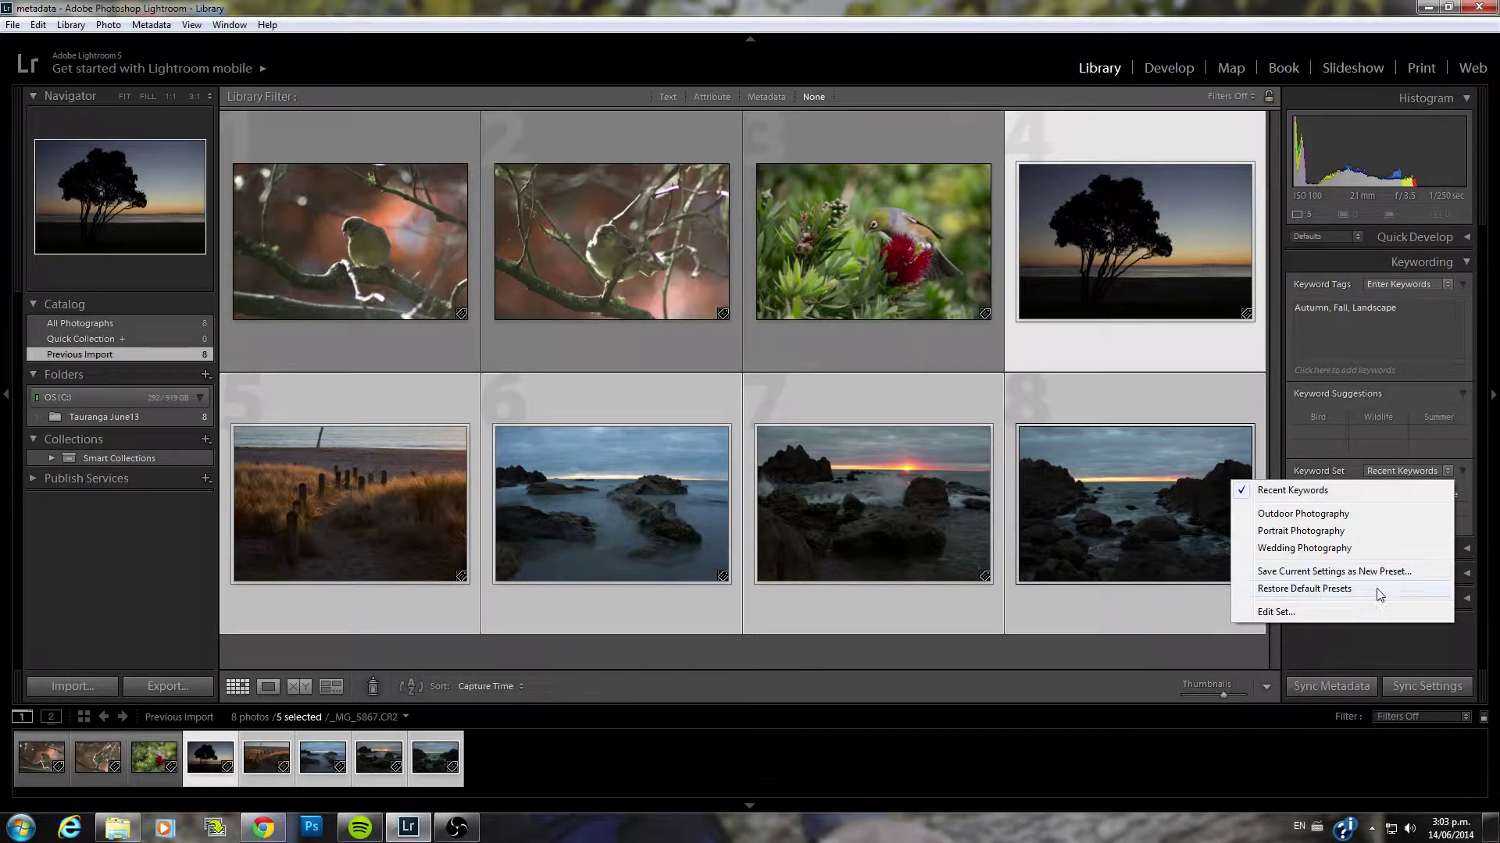
left_click(1281, 612)
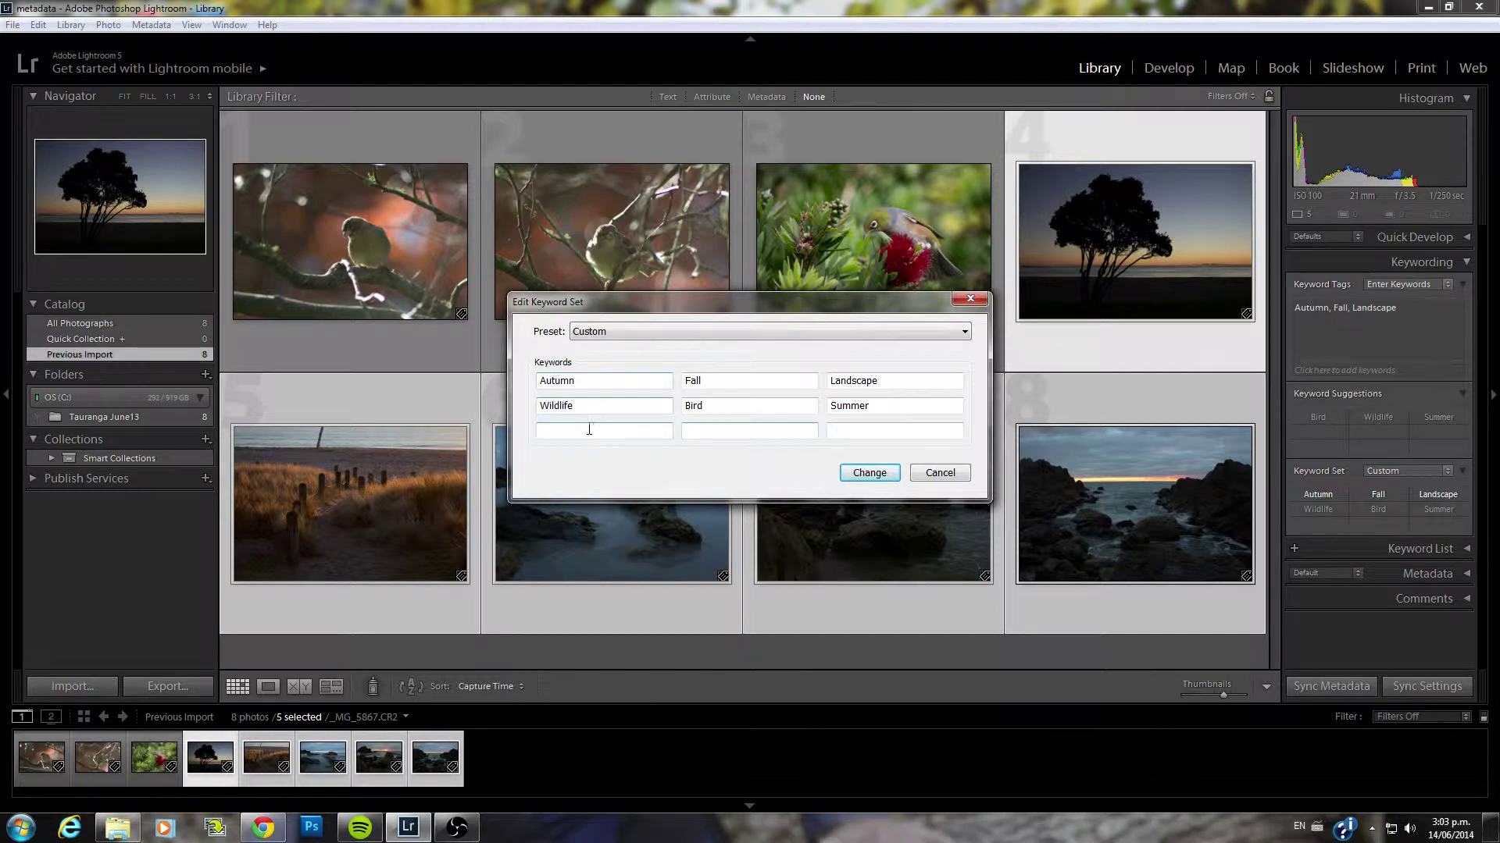
left_click(964, 333)
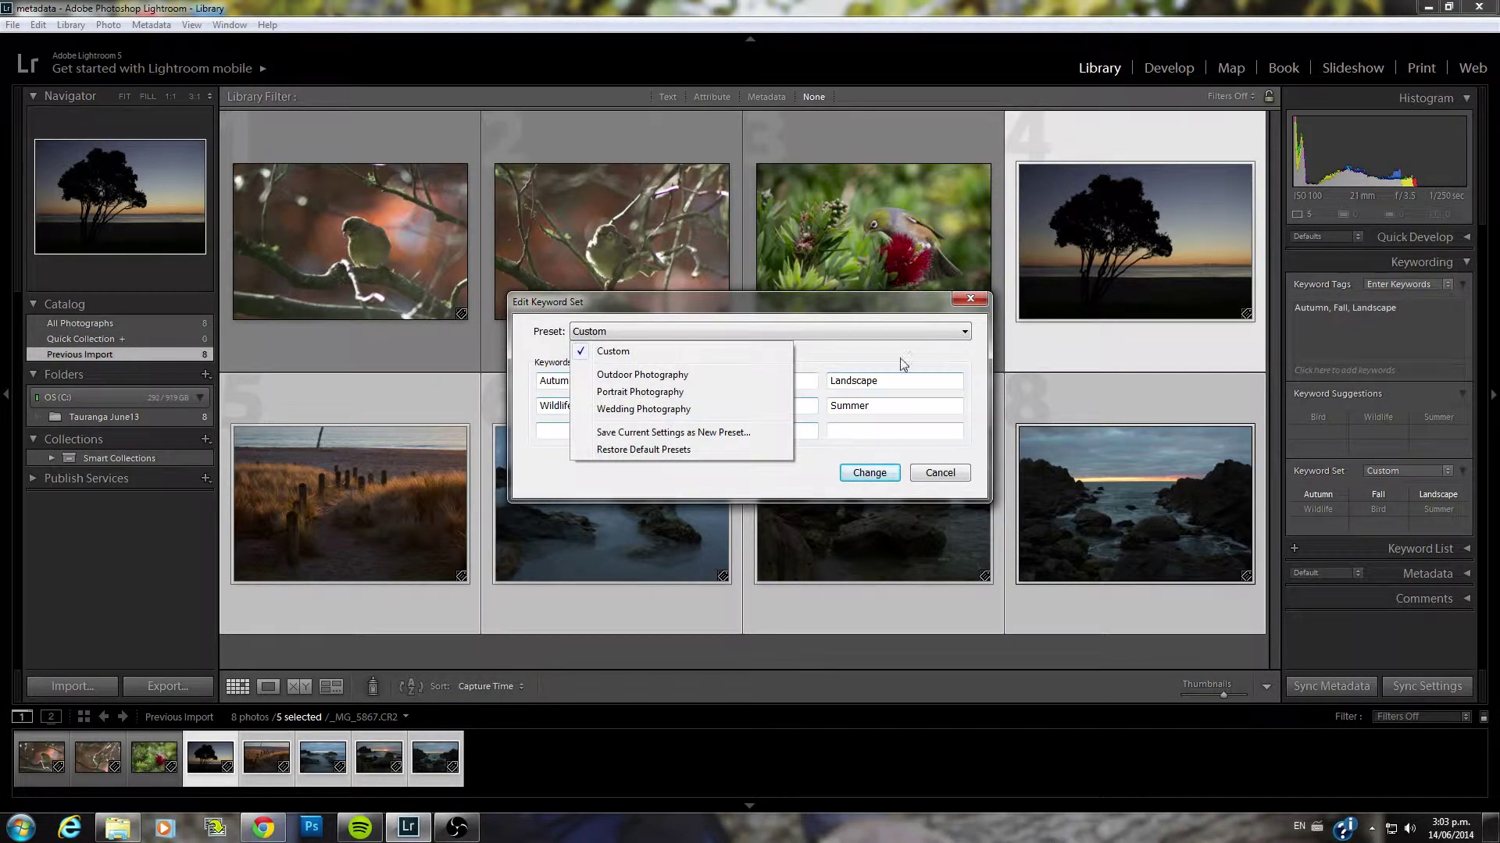
left_click(709, 434)
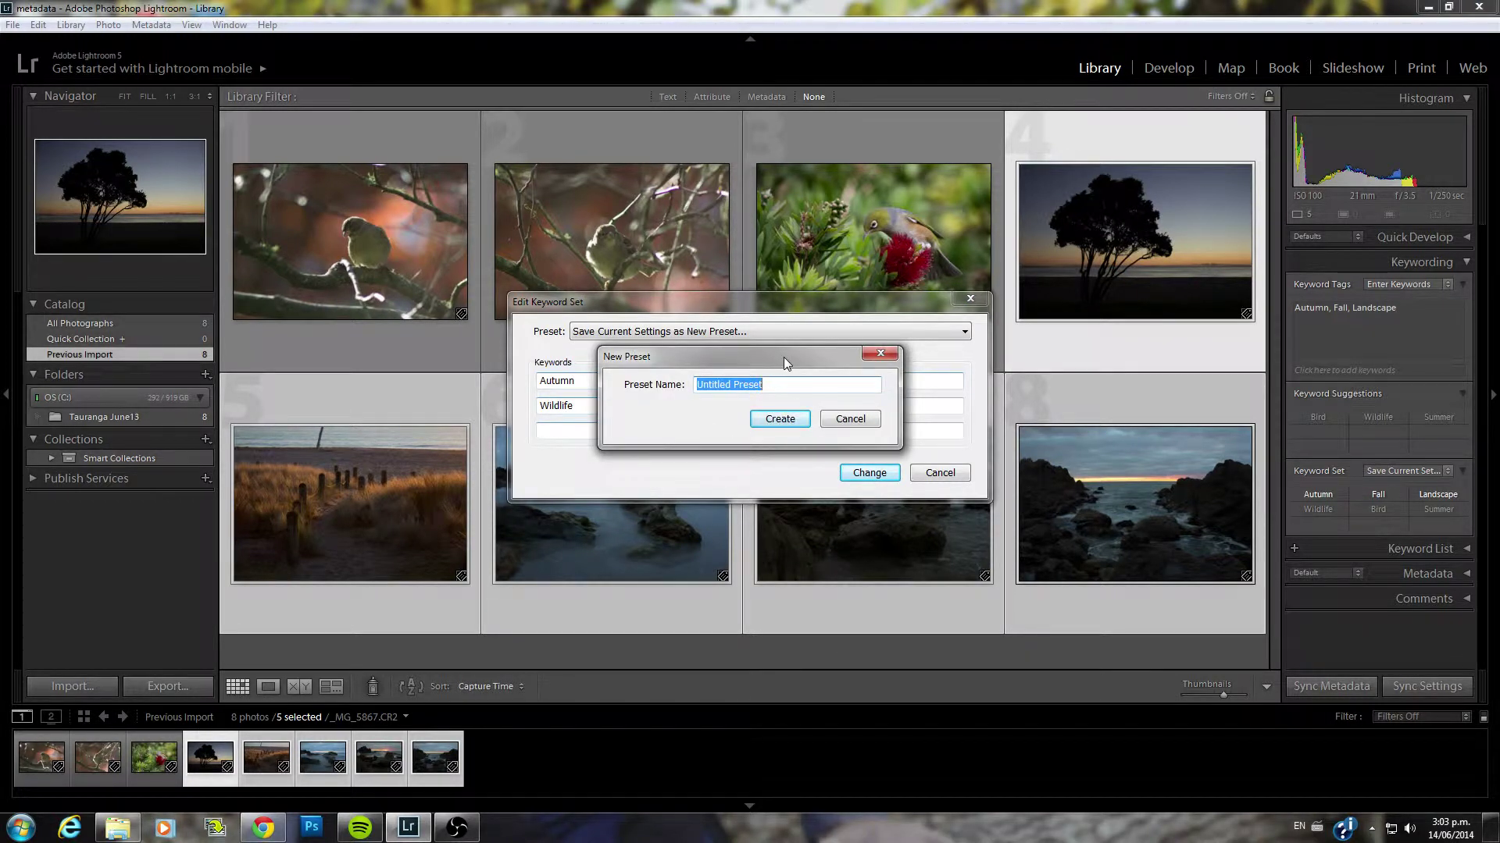
type("Autumn Landscape")
key("Return")
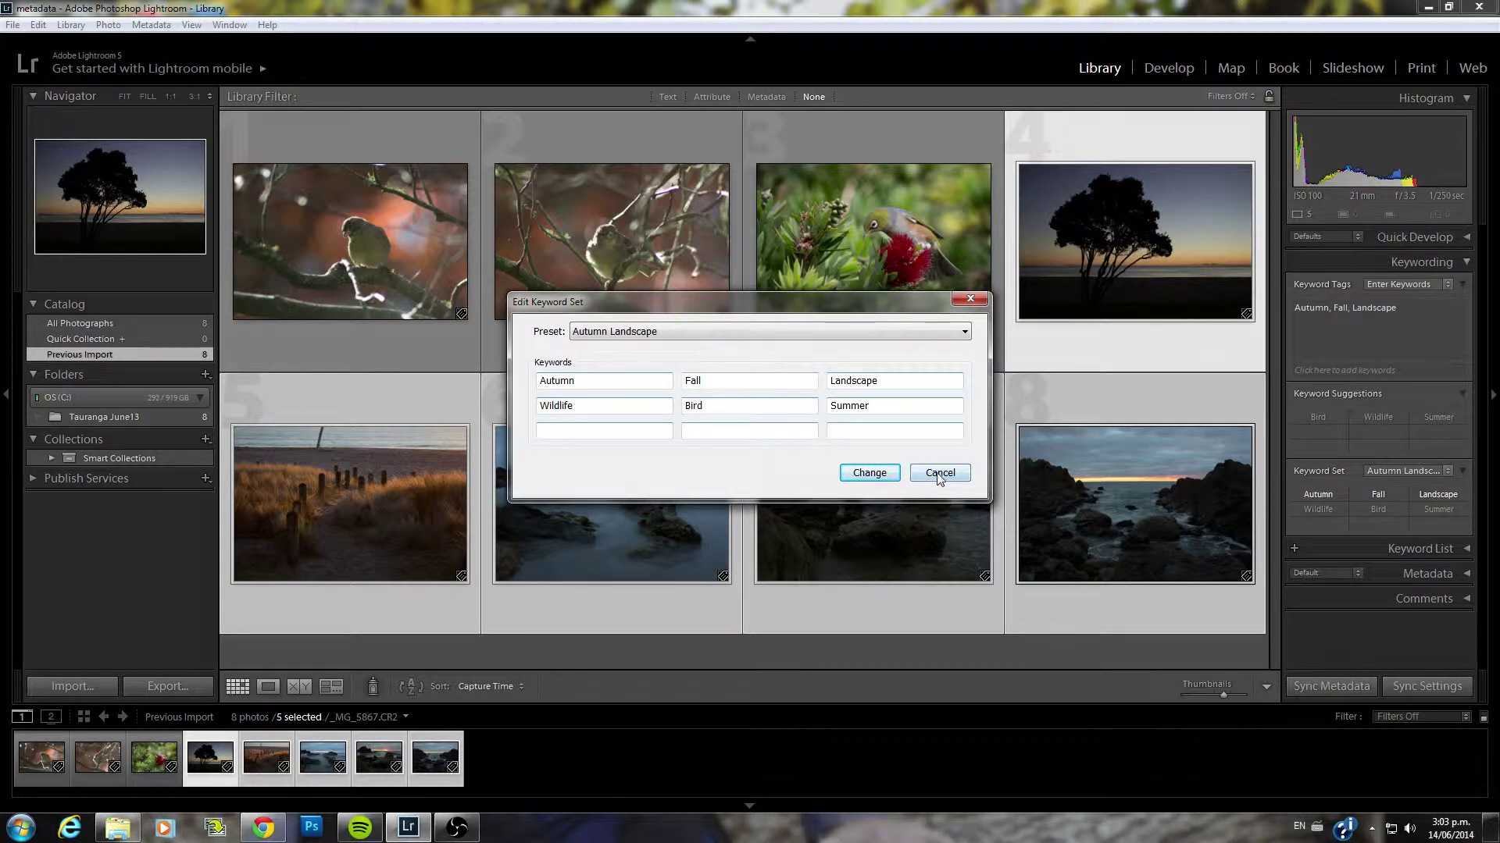
Switch the keyword set from Outdoor to Portrait and finally to Wedding Photography
left_click(970, 300)
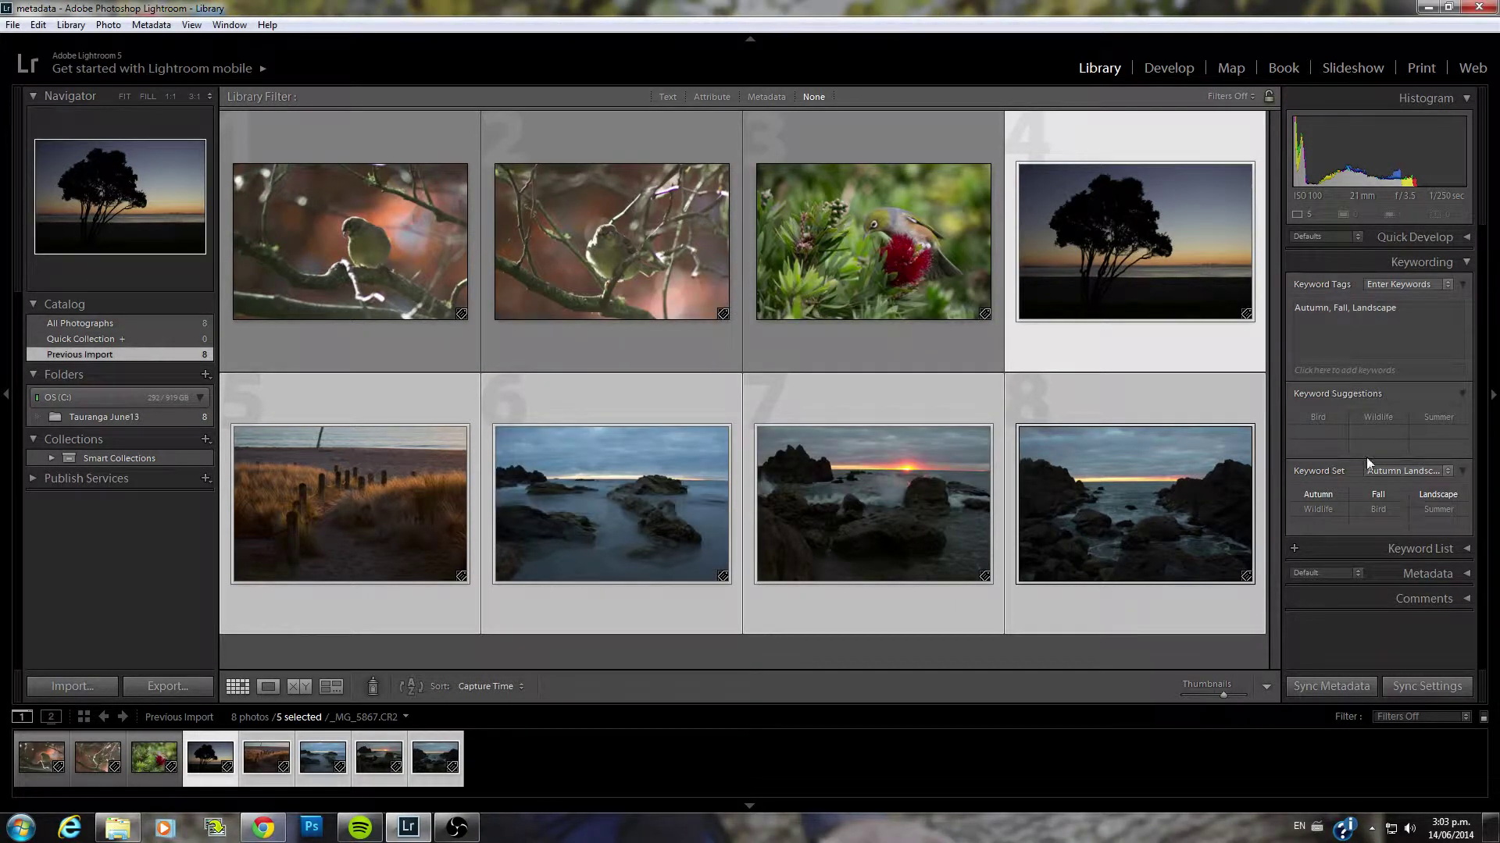
left_click(1441, 471)
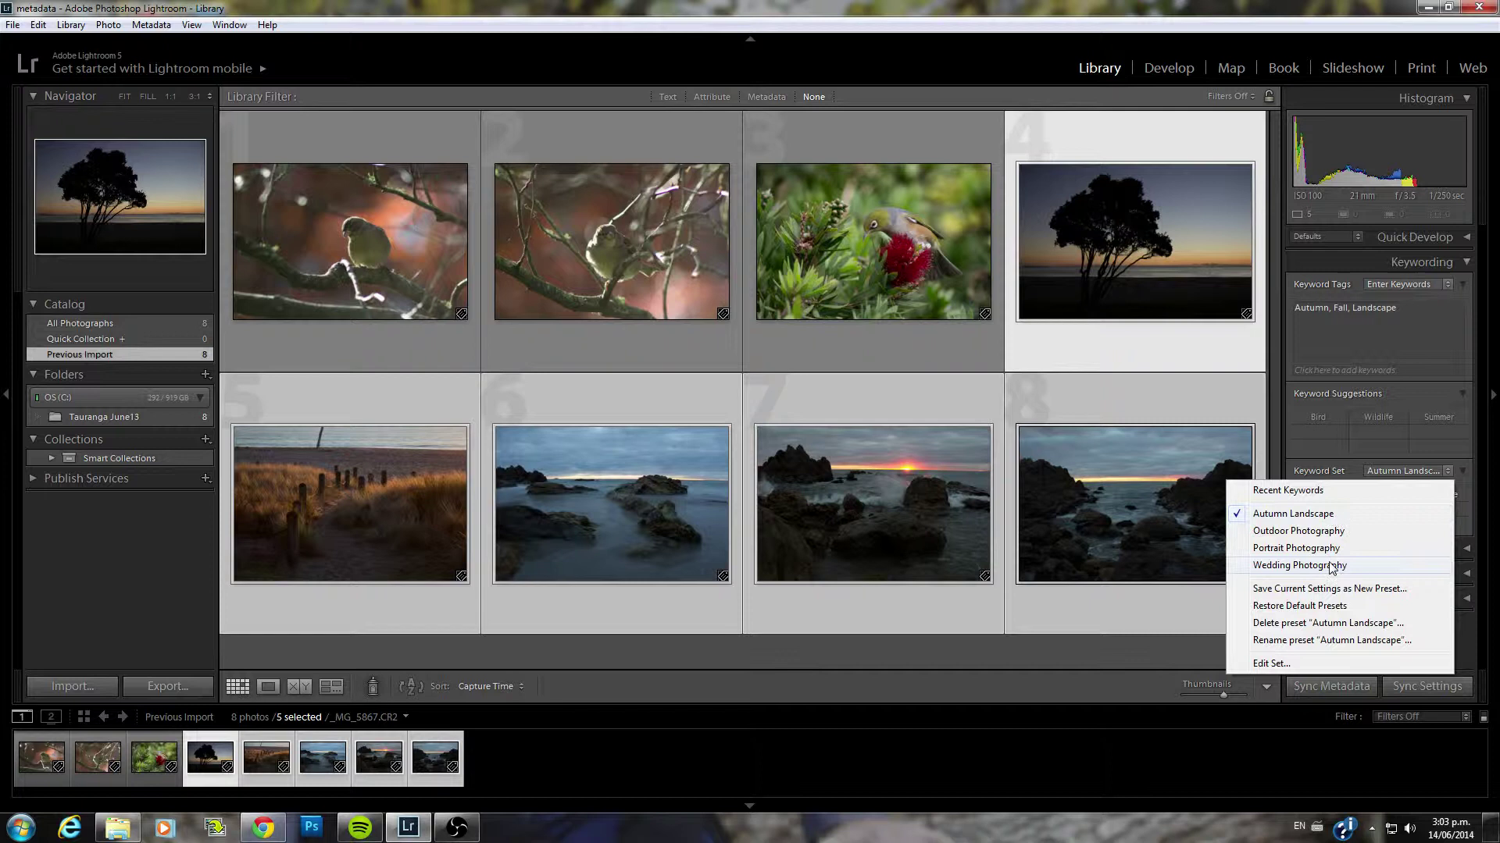
left_click(1299, 531)
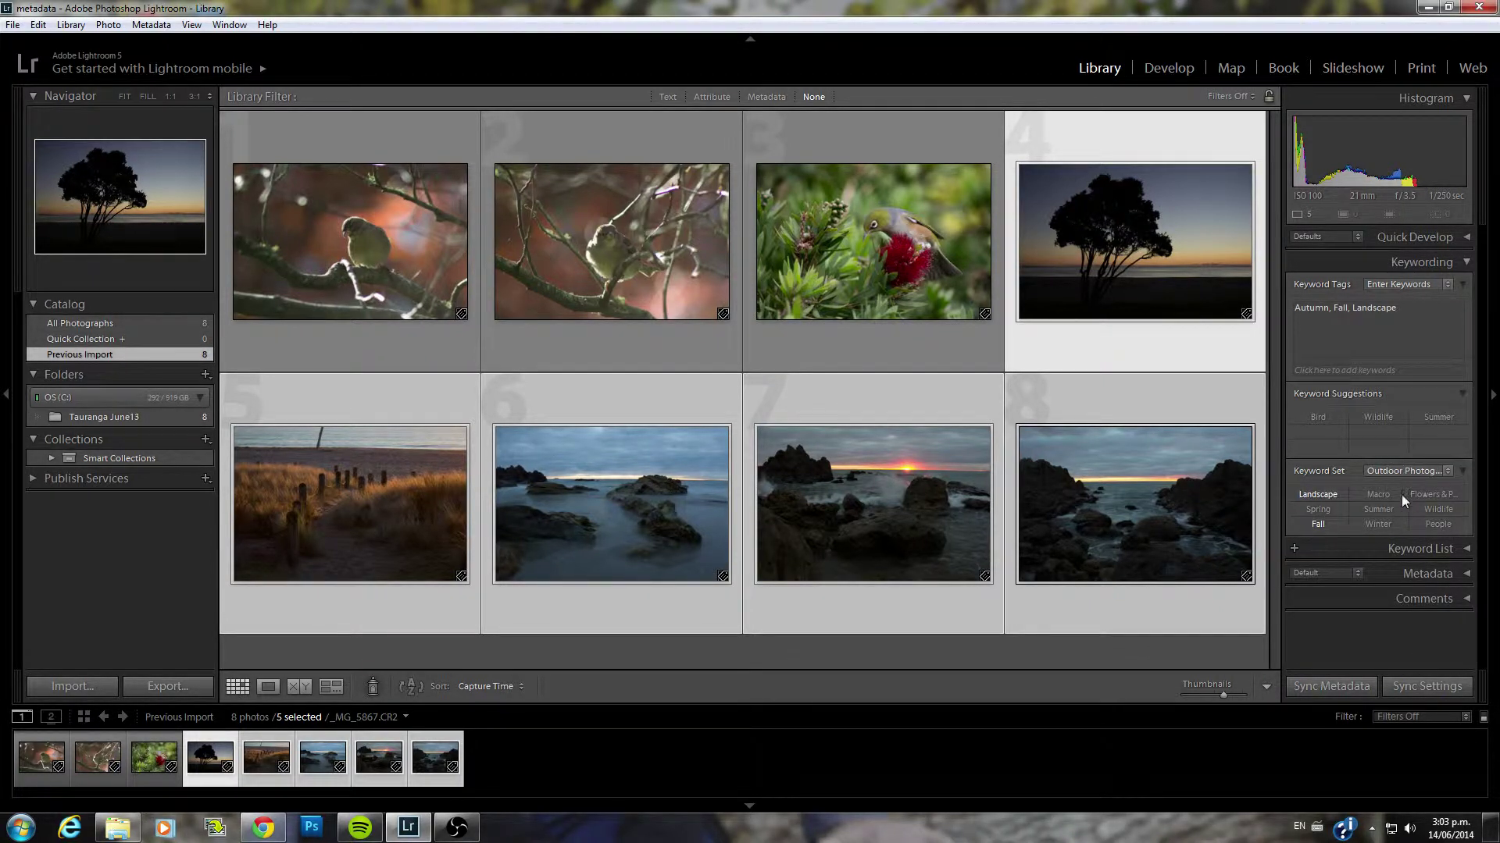
left_click(1445, 467)
left_click(1346, 545)
left_click(1447, 466)
left_click(1310, 564)
left_click(1446, 471)
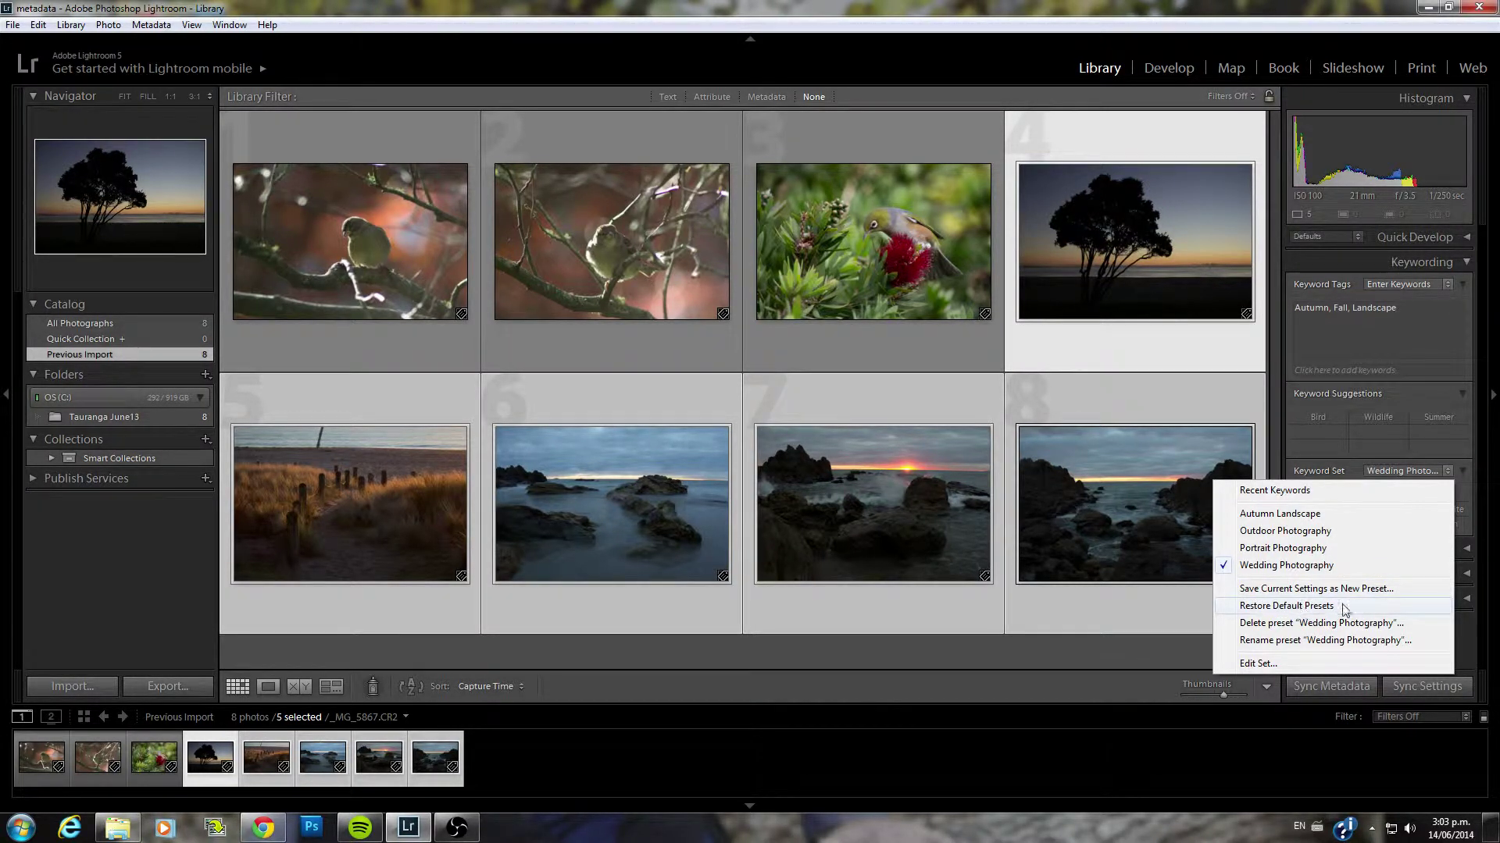
left_click(1448, 428)
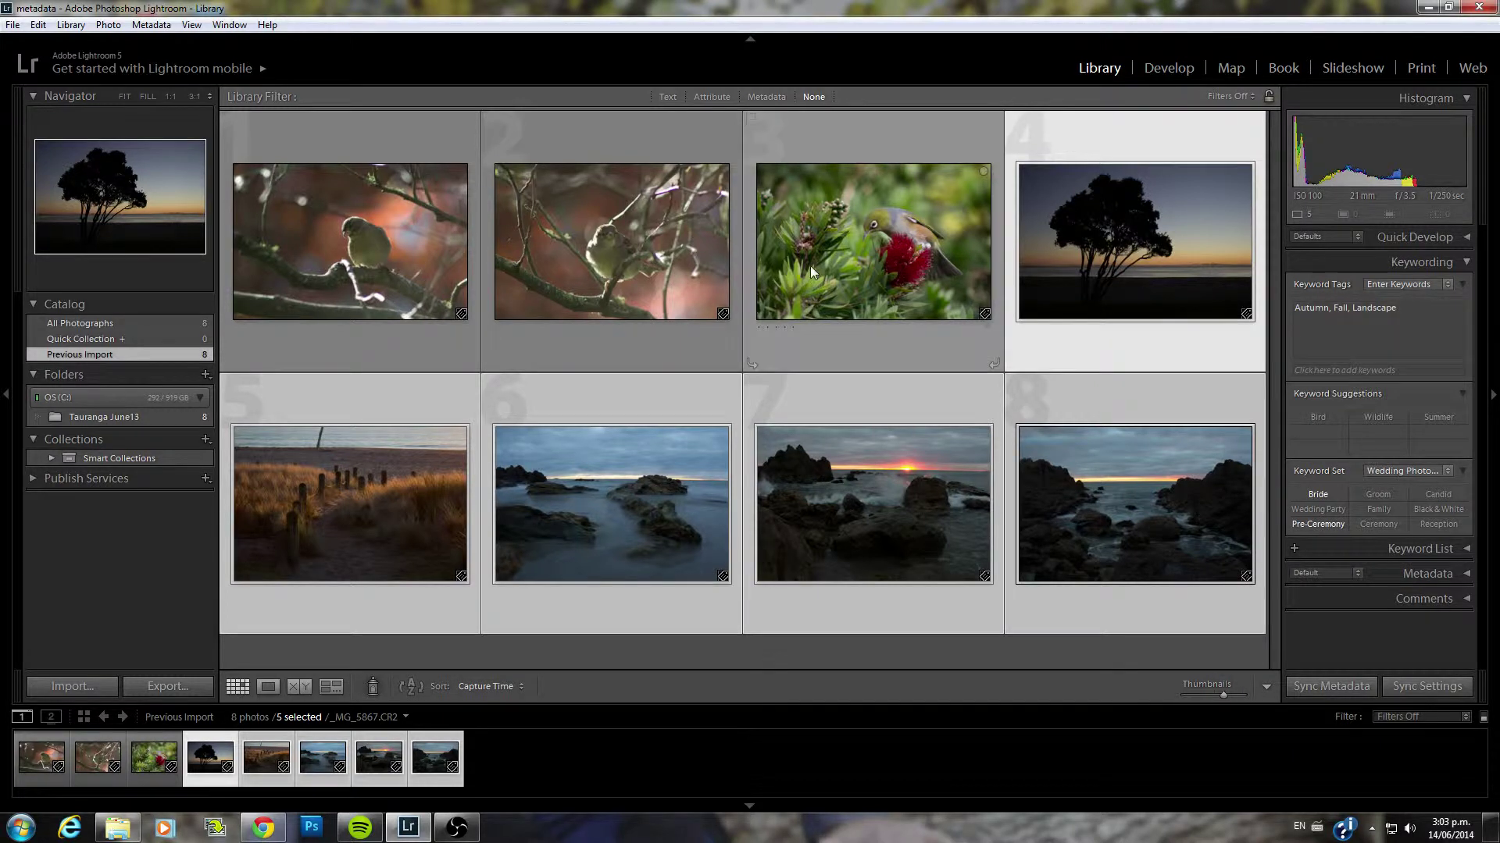
Select only the first bird photo to view its Bird and Wildlife keywords
left_click(302, 247)
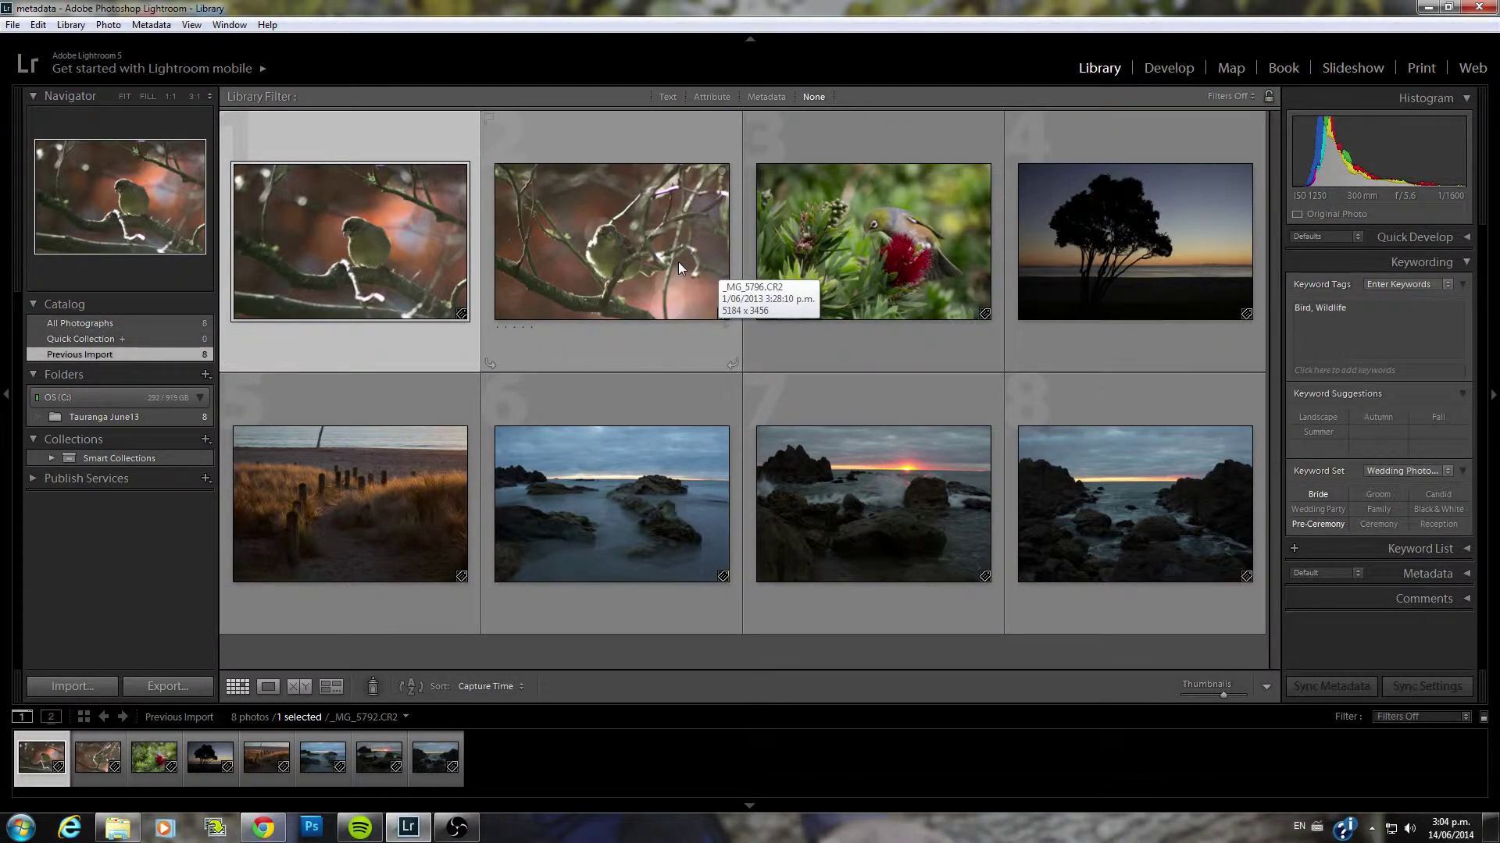
Select the two sparrow photos and tag them with the keyword sparrow
left_click(855, 246, "shift")
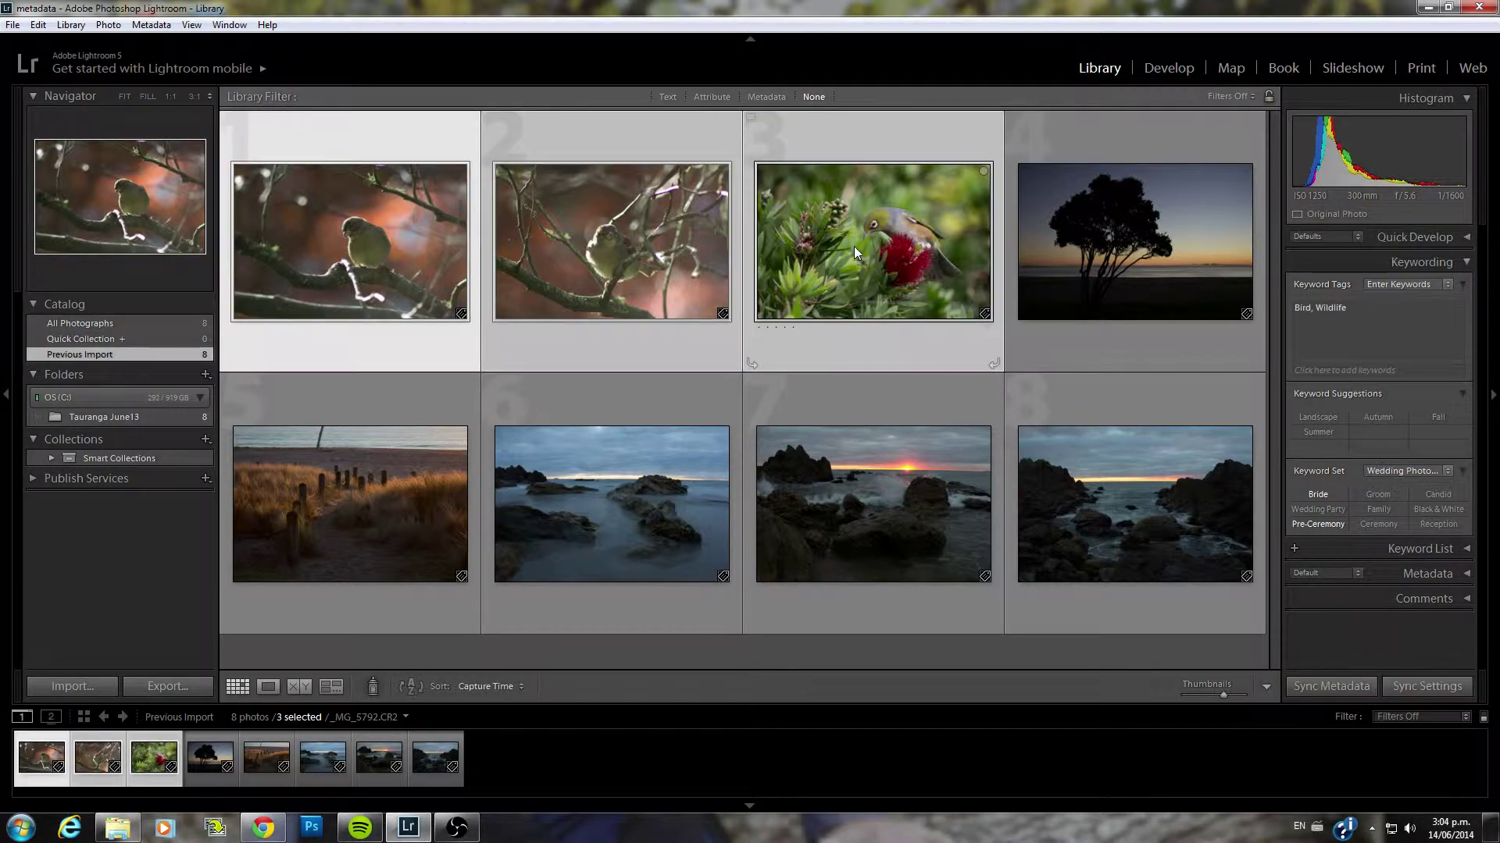
left_click(633, 393)
left_click(607, 237)
left_click(376, 236, "shift")
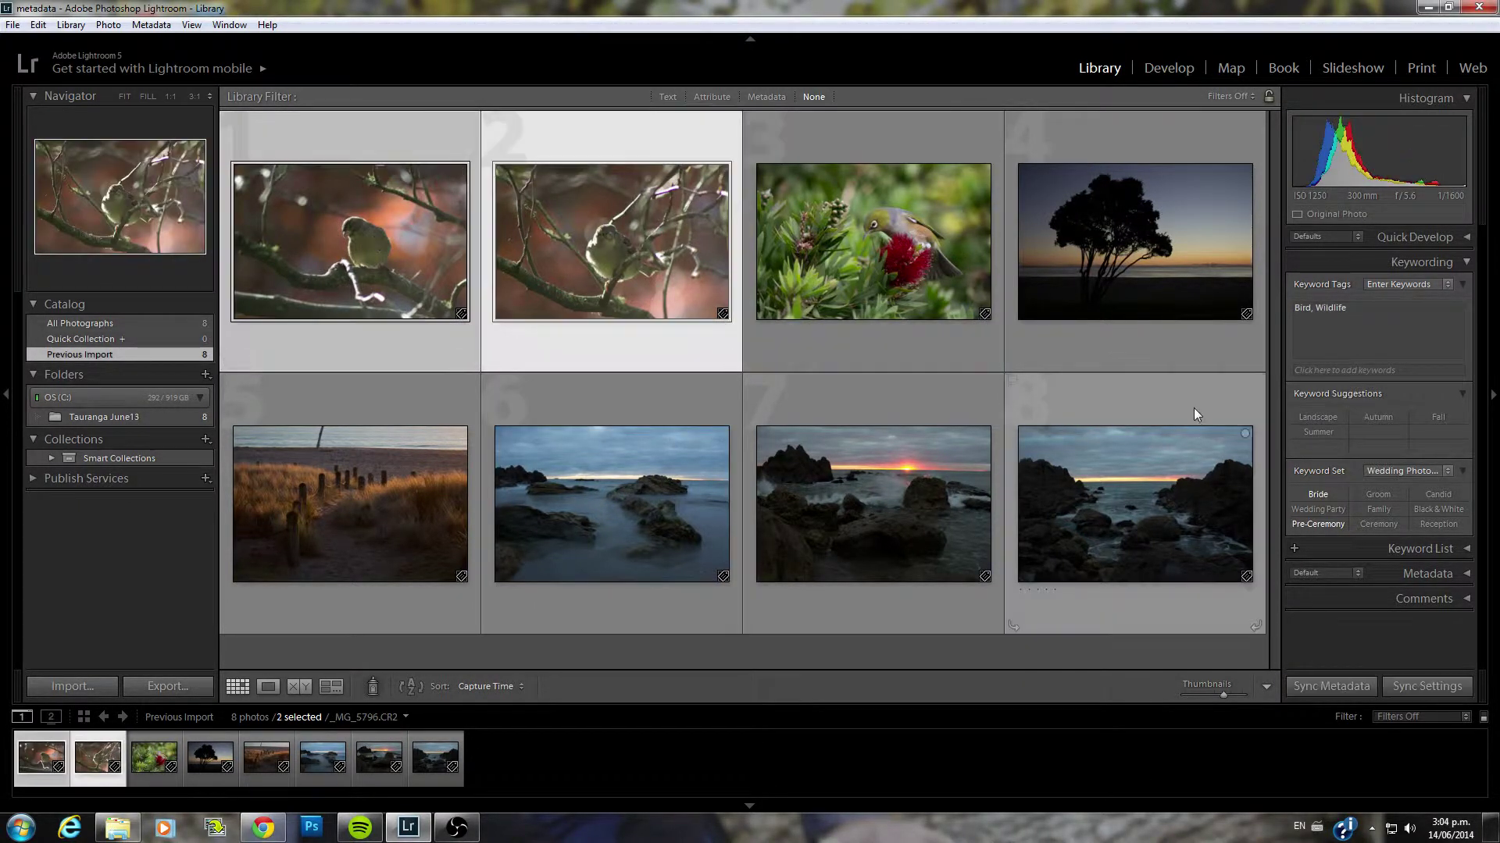
left_click(1352, 370)
type("sparrow")
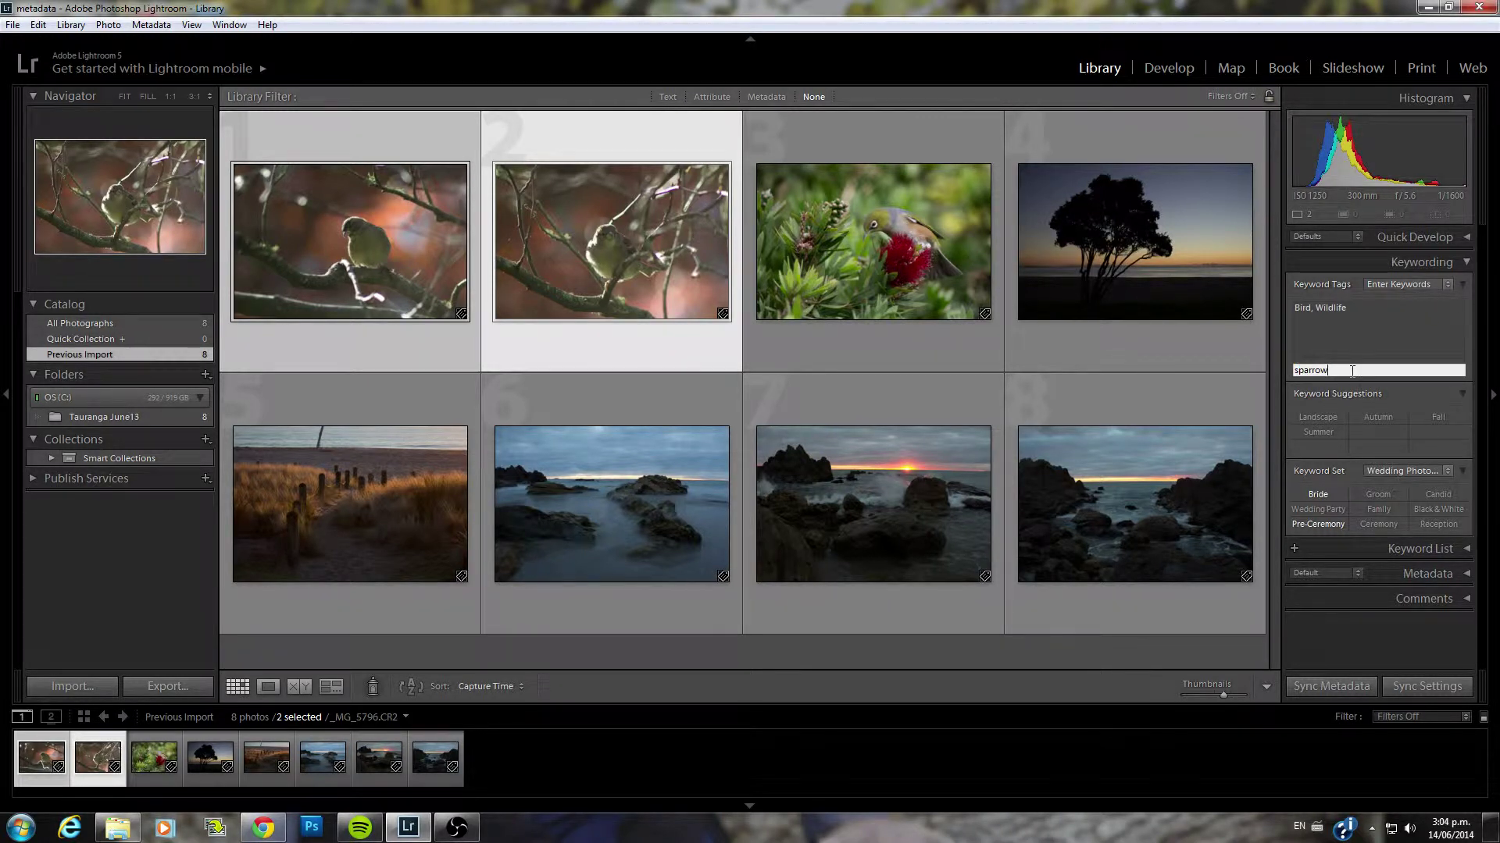
key("Return")
Tag the red-flower bird photo with waxeye and green background
left_click(774, 196)
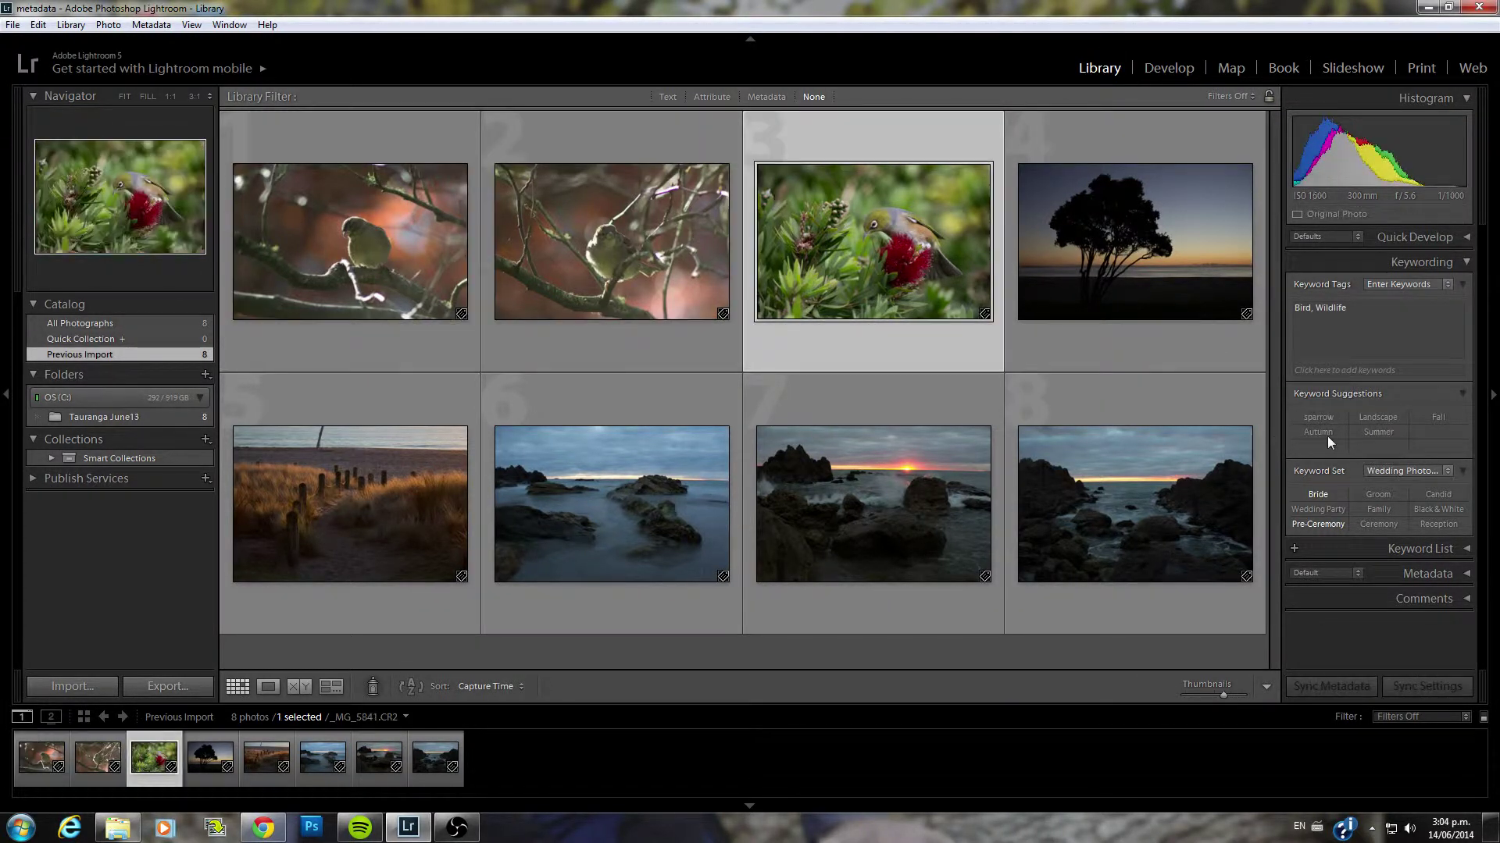
left_click(1336, 372)
type("wax")
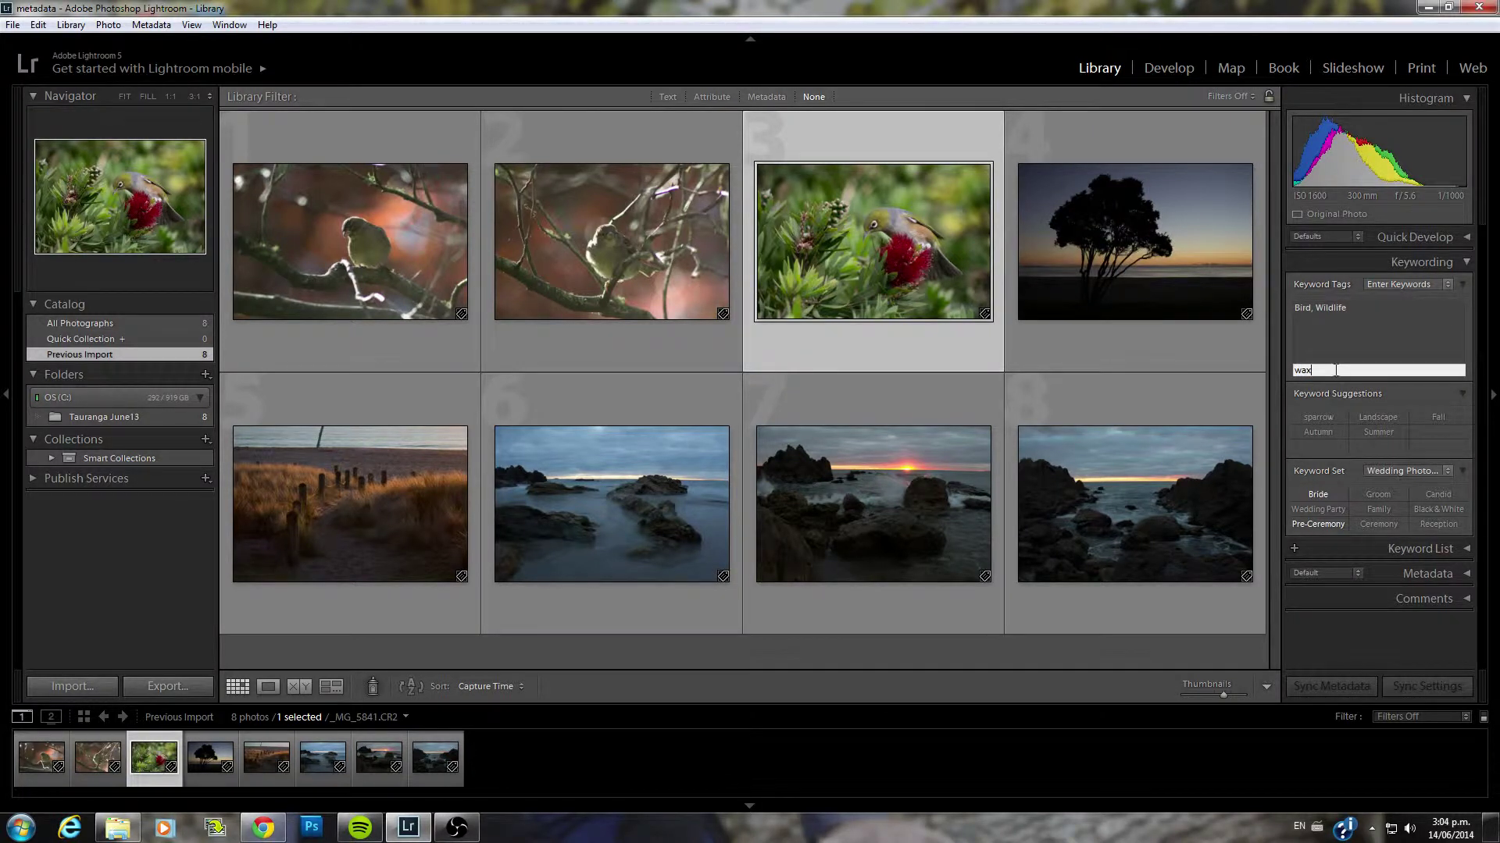
type("eye")
key("Return")
type("n background,")
key("Return")
Collapse Keywording and open the Keyword List to check the waxeye photo's keywords
left_click(1463, 285)
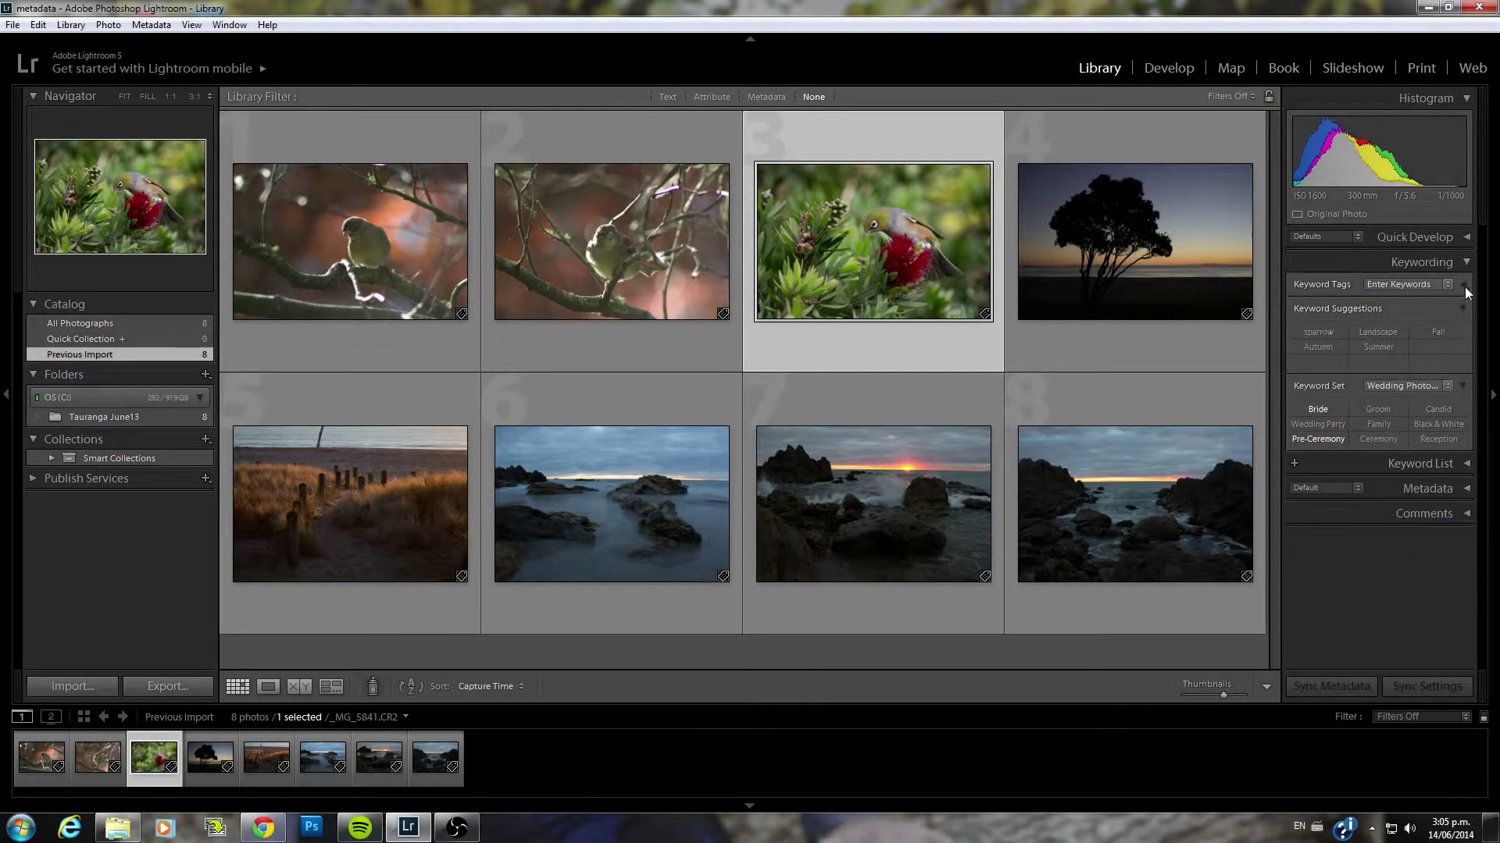
left_click(1463, 309)
left_click(1464, 330)
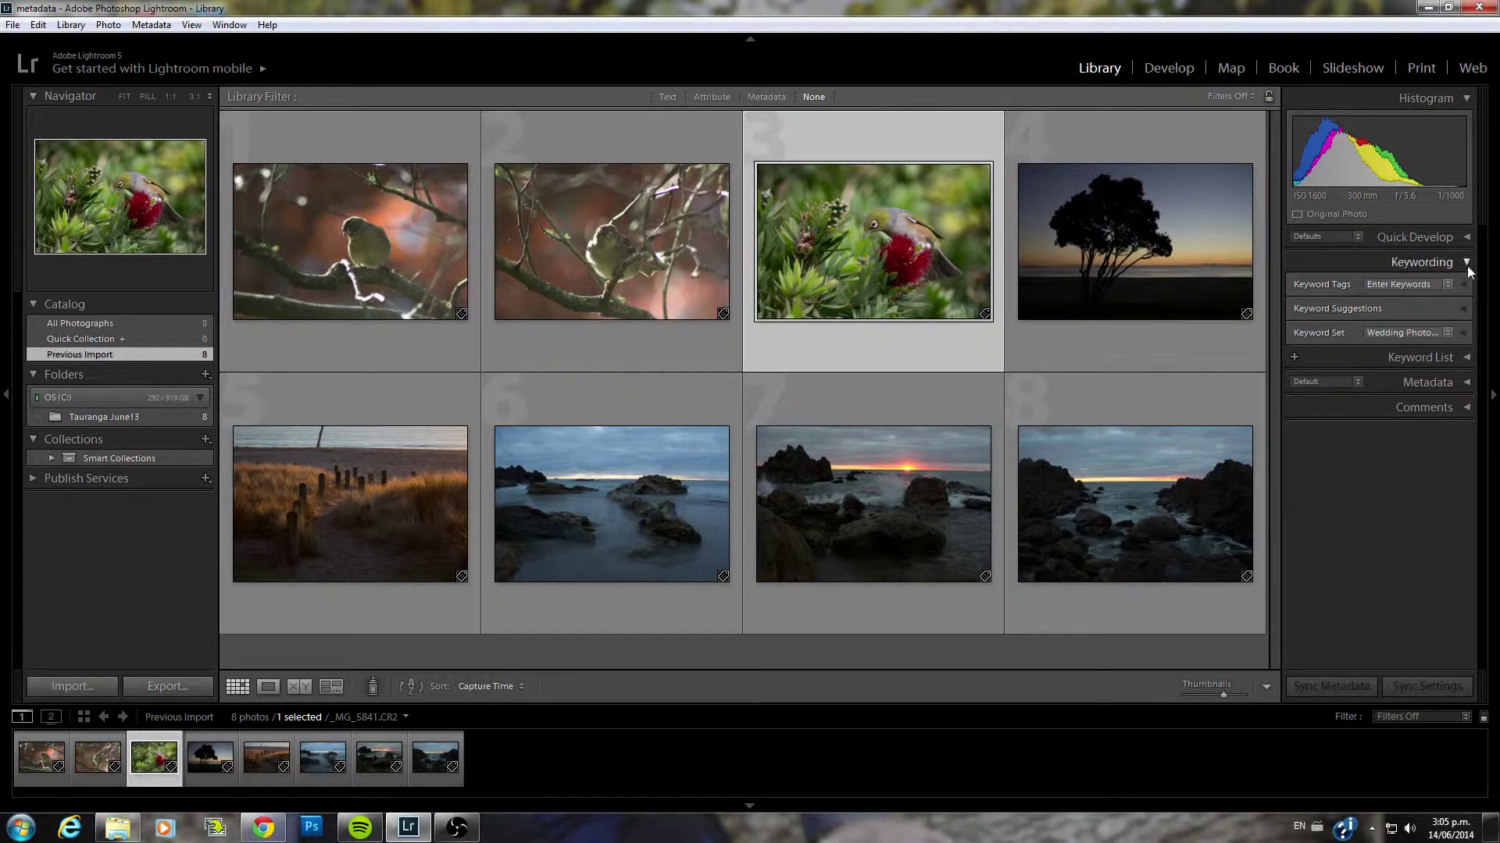
left_click(1467, 264)
left_click(1465, 287)
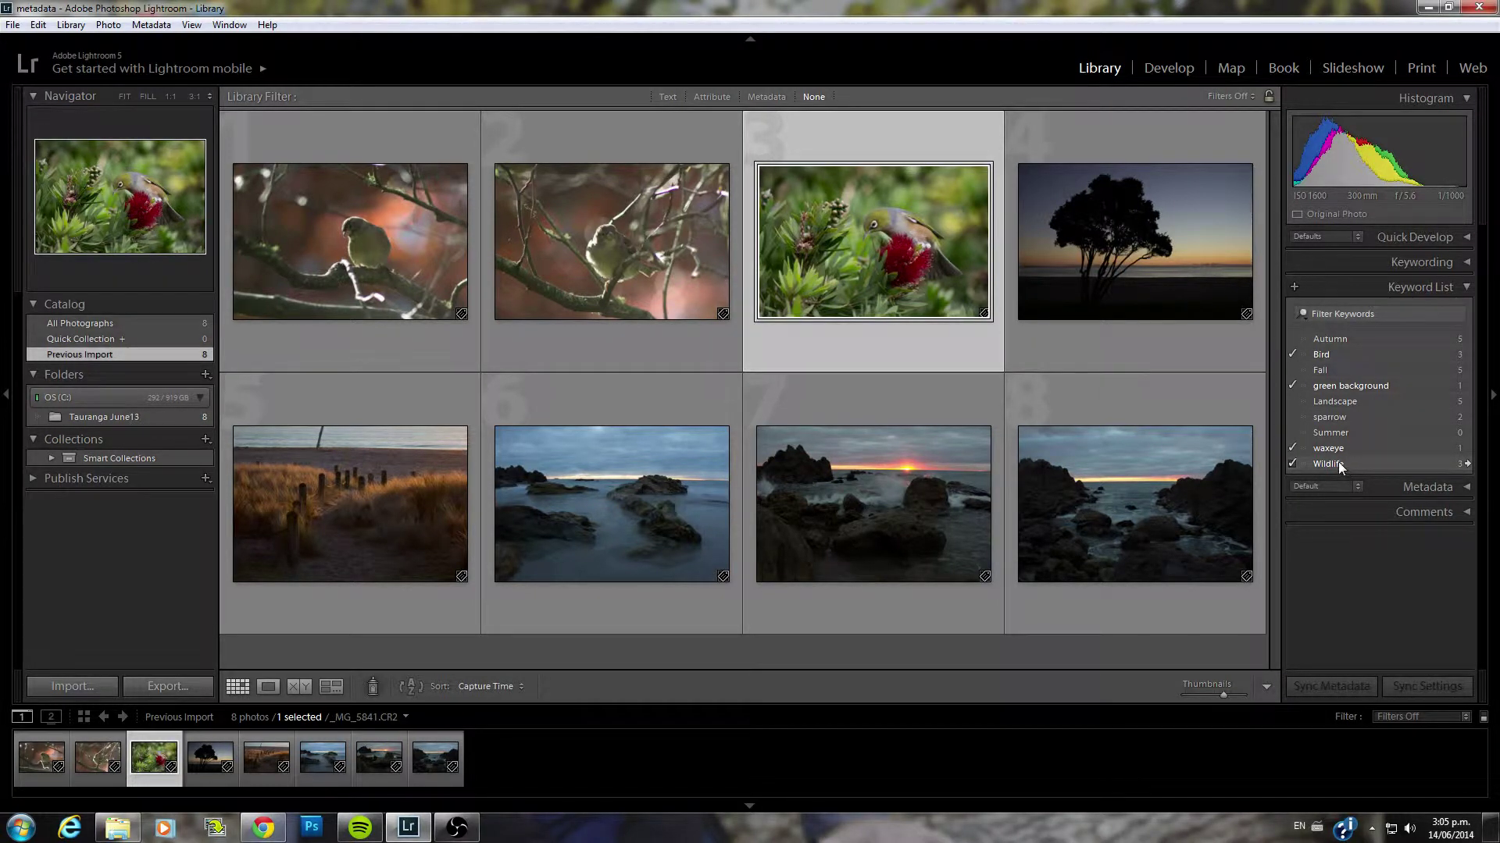
left_click(1293, 338)
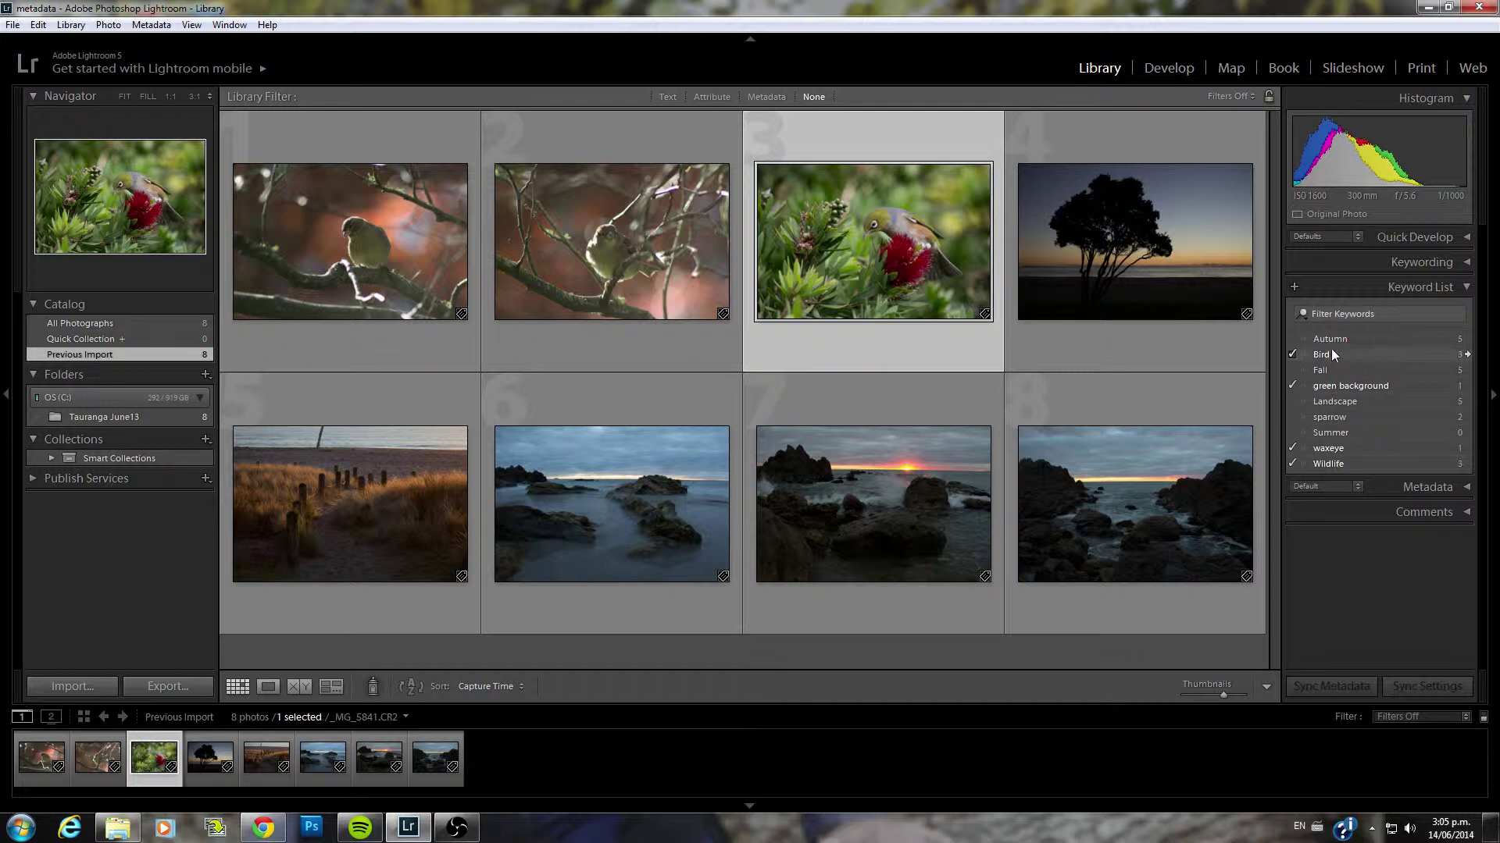
mouse_move(1325, 356)
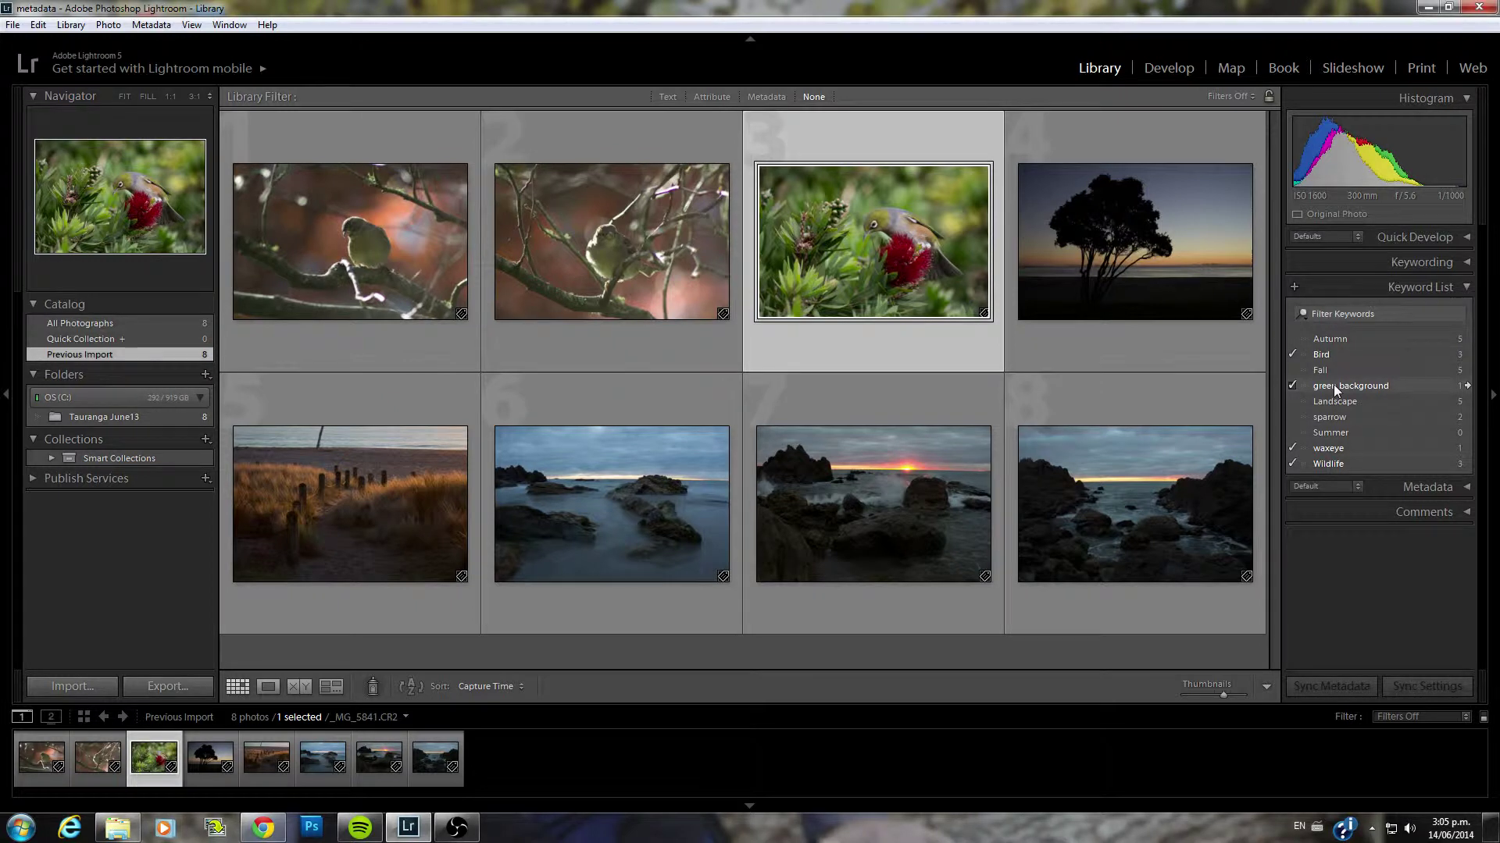
mouse_move(1322, 403)
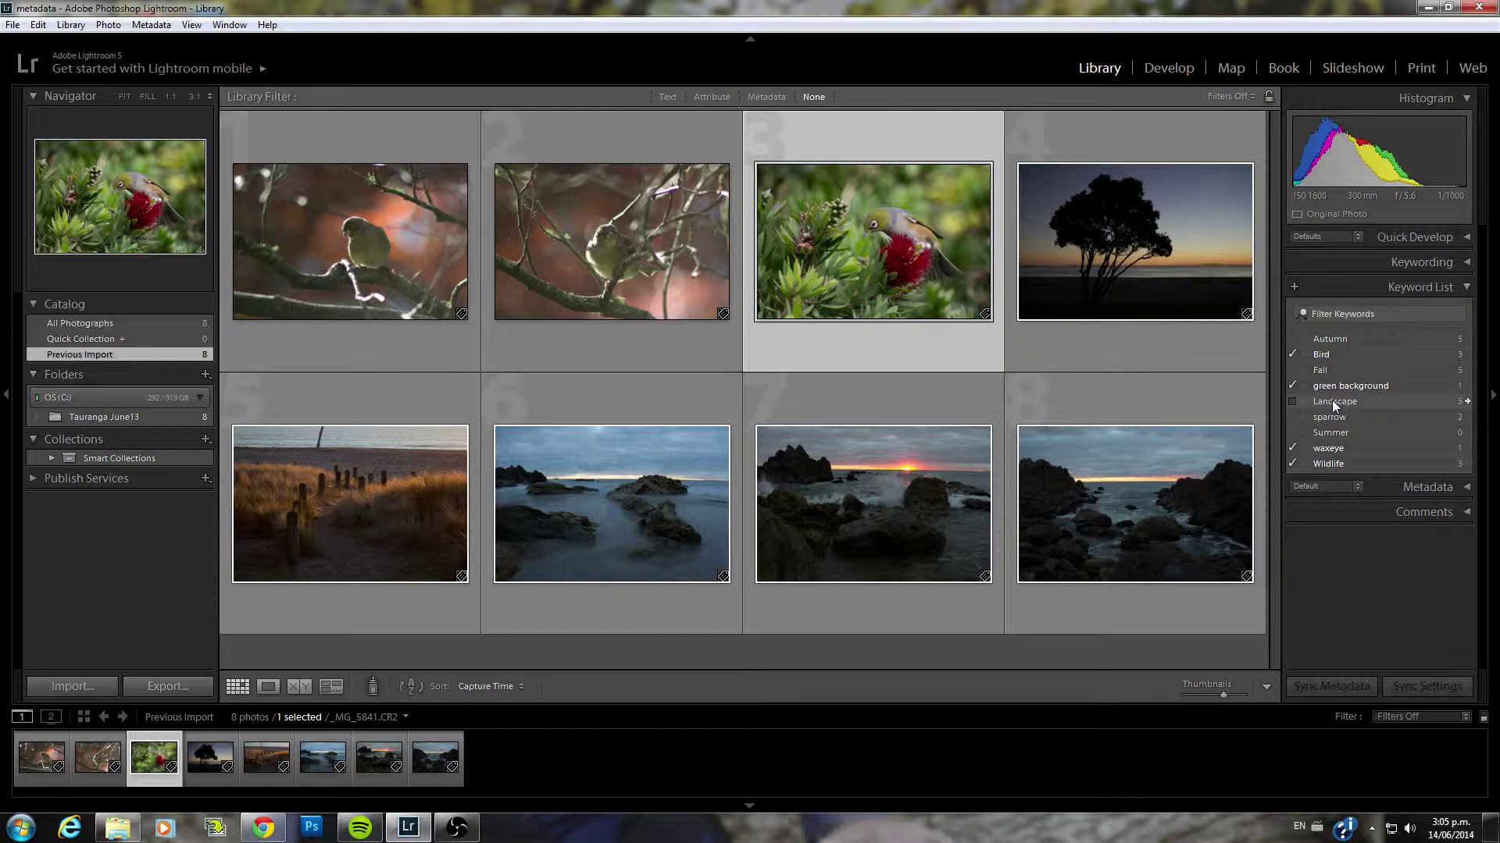
Tick keywords in the Keyword List, adding Wildlife to the four bottom-row coastal photos
left_click(1290, 385)
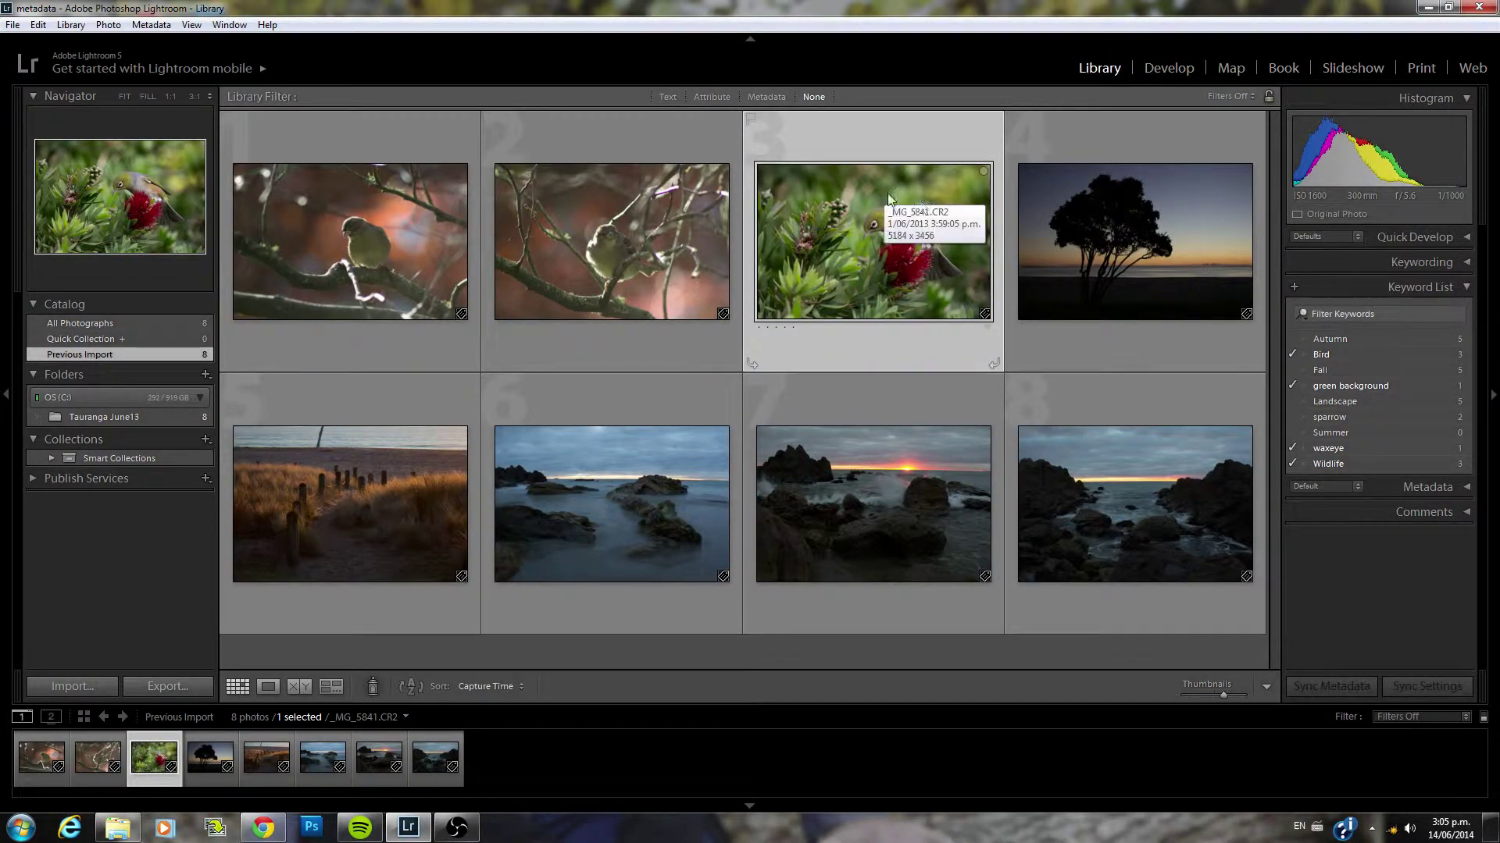
left_click(1146, 244)
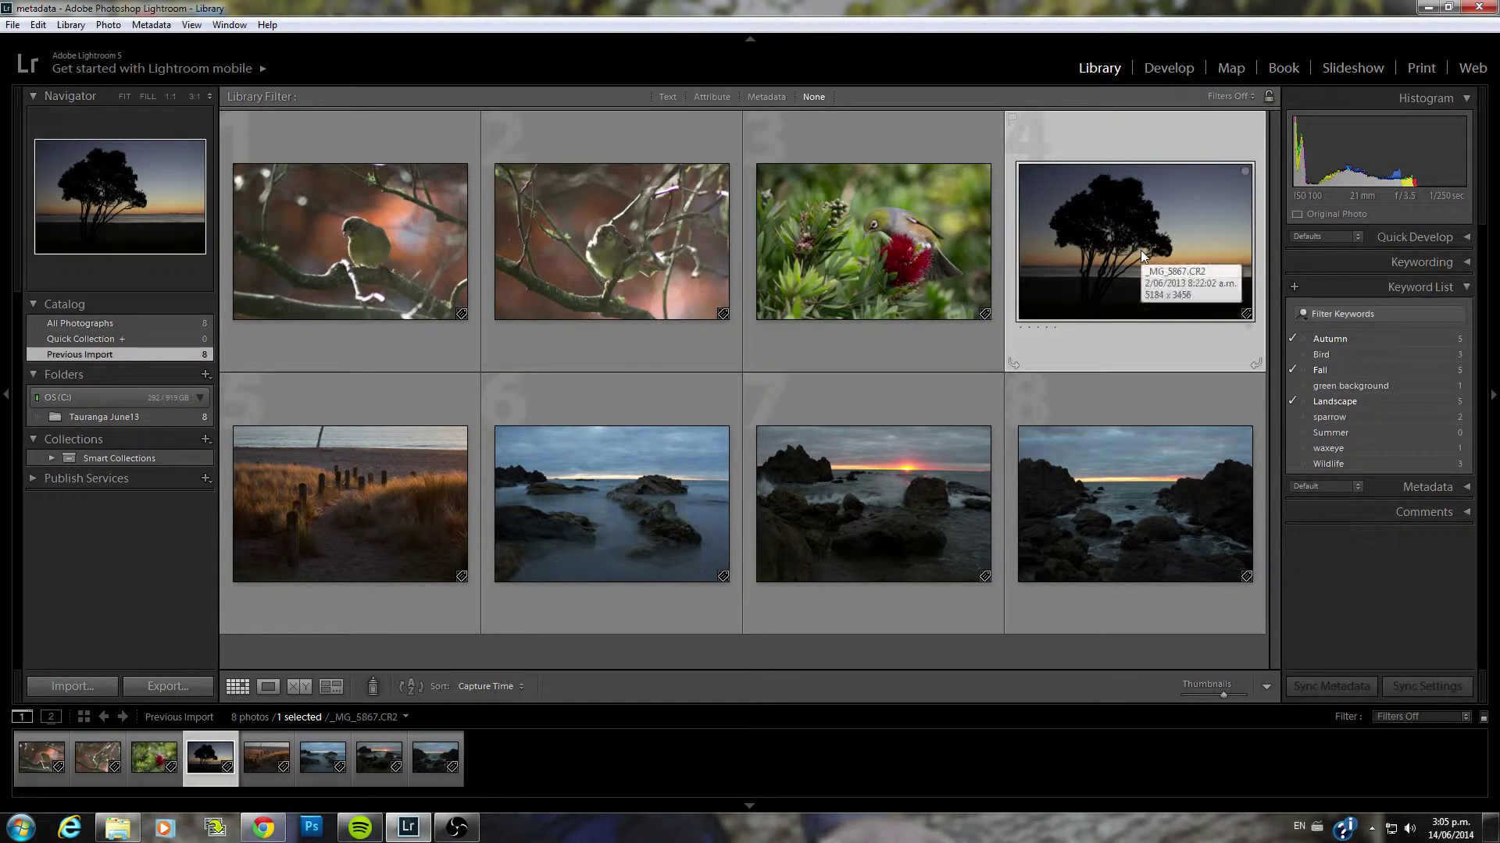
left_click(1293, 417)
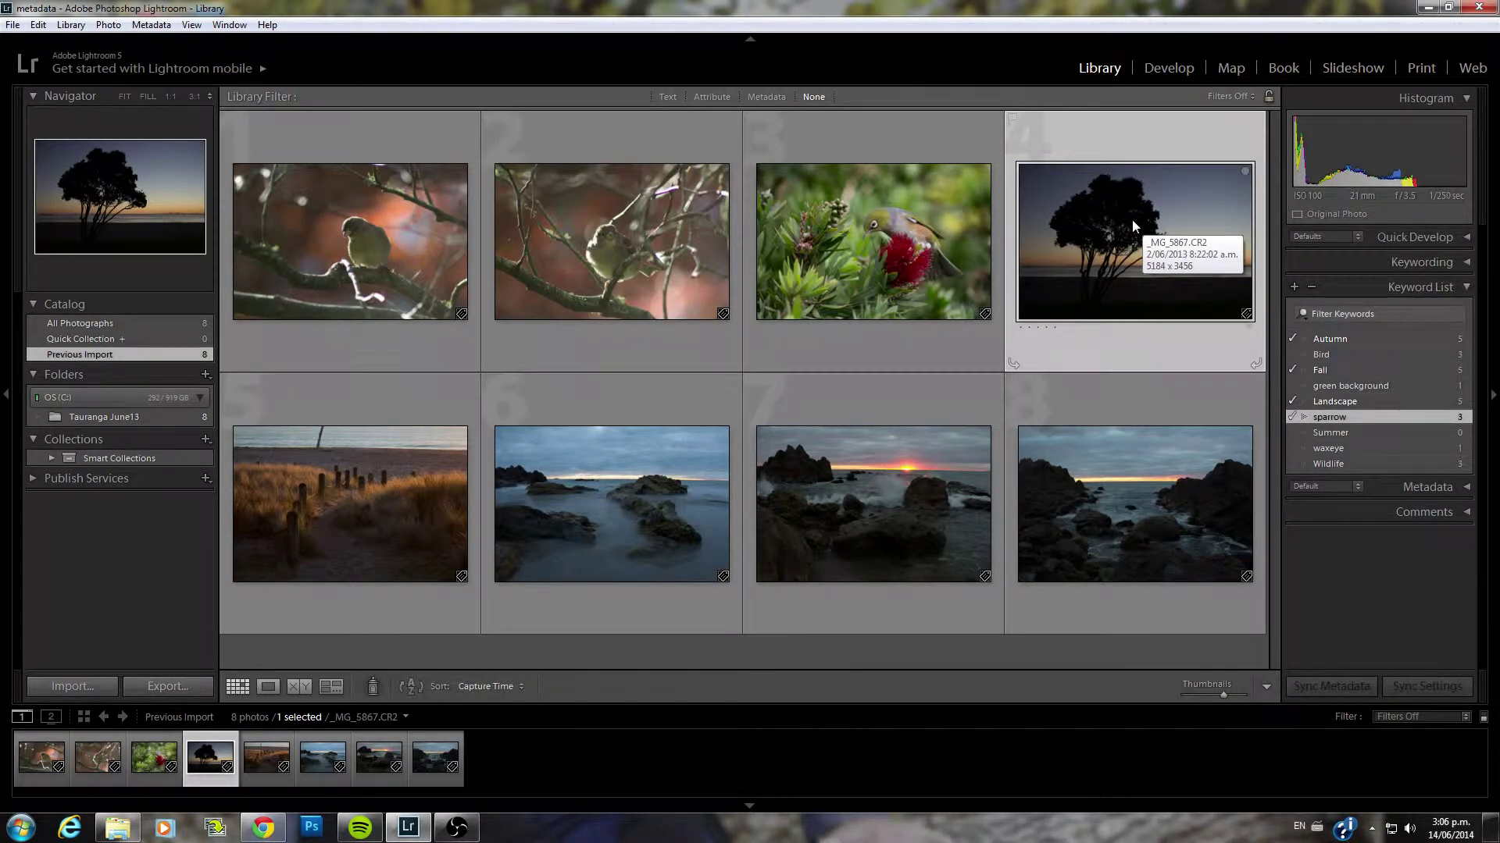
left_click(1109, 468)
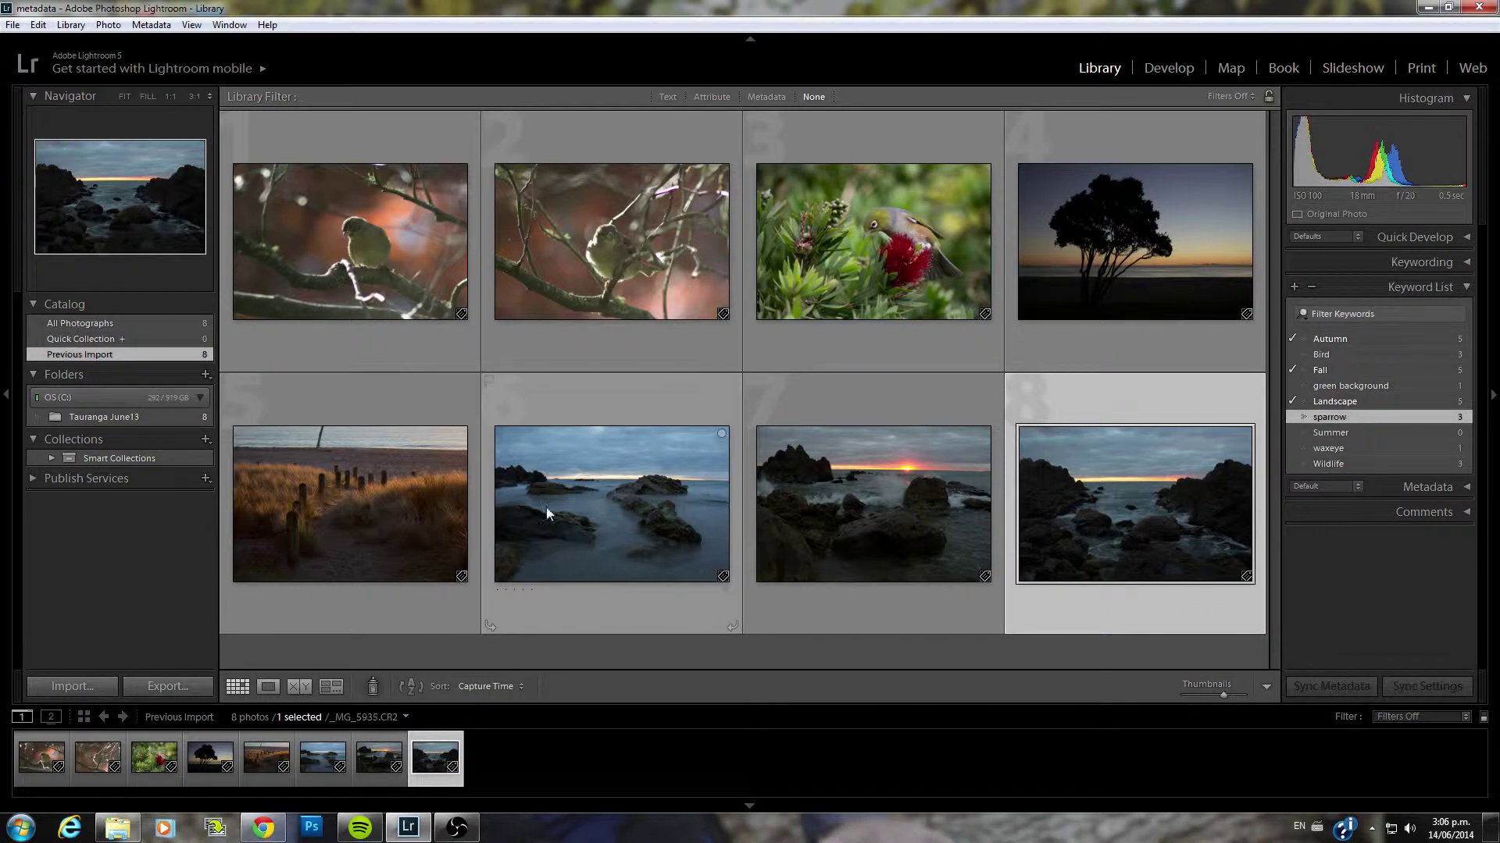
left_click(350, 503, "shift")
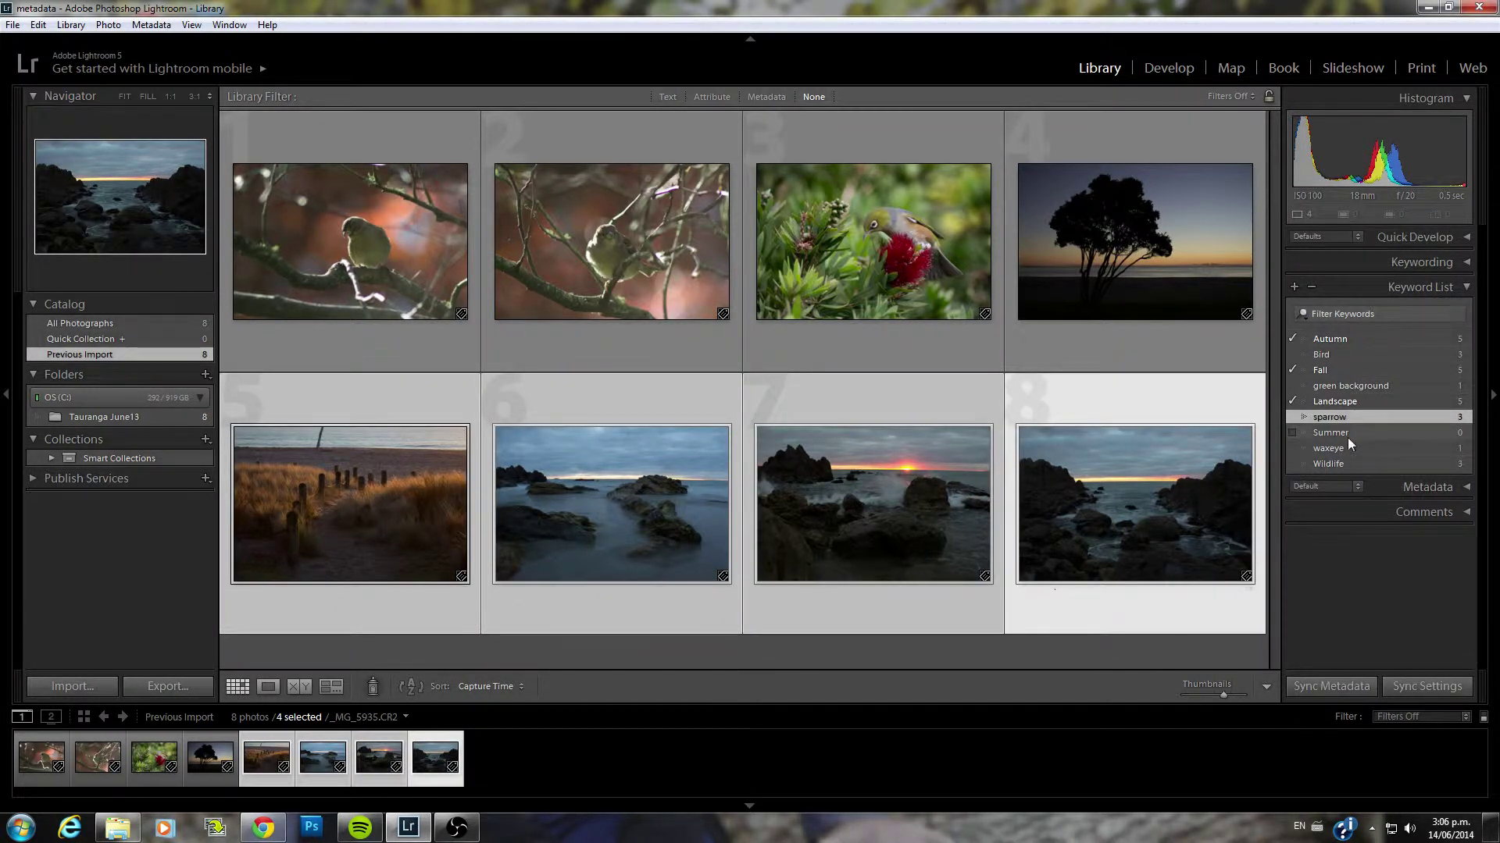
left_click(1291, 463)
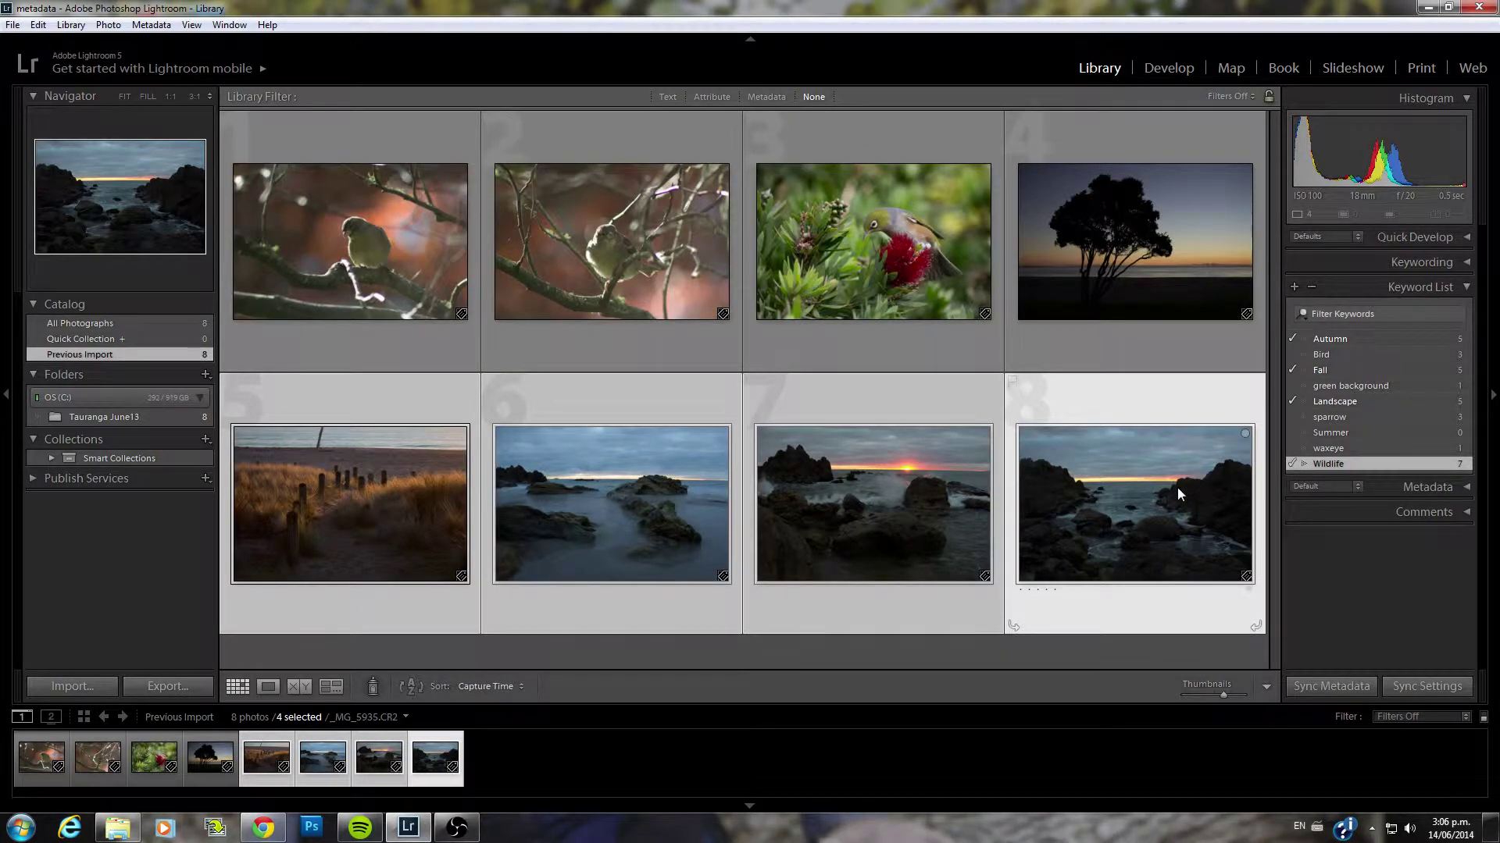
left_click(348, 492)
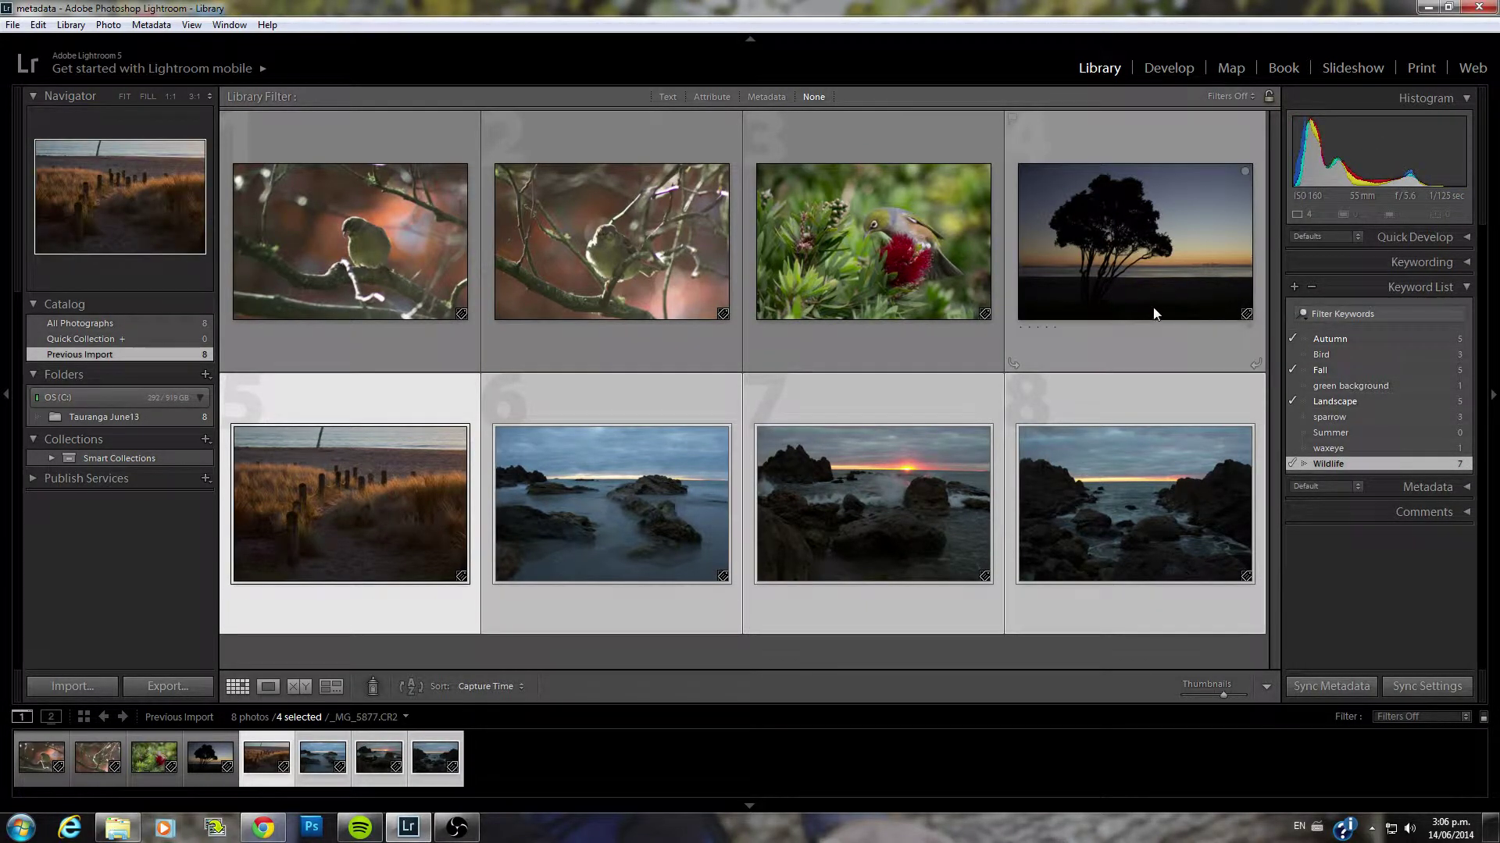
Filter the Keyword List by 'autumn' for the waxeye photo, then clear the filter
left_click(915, 268)
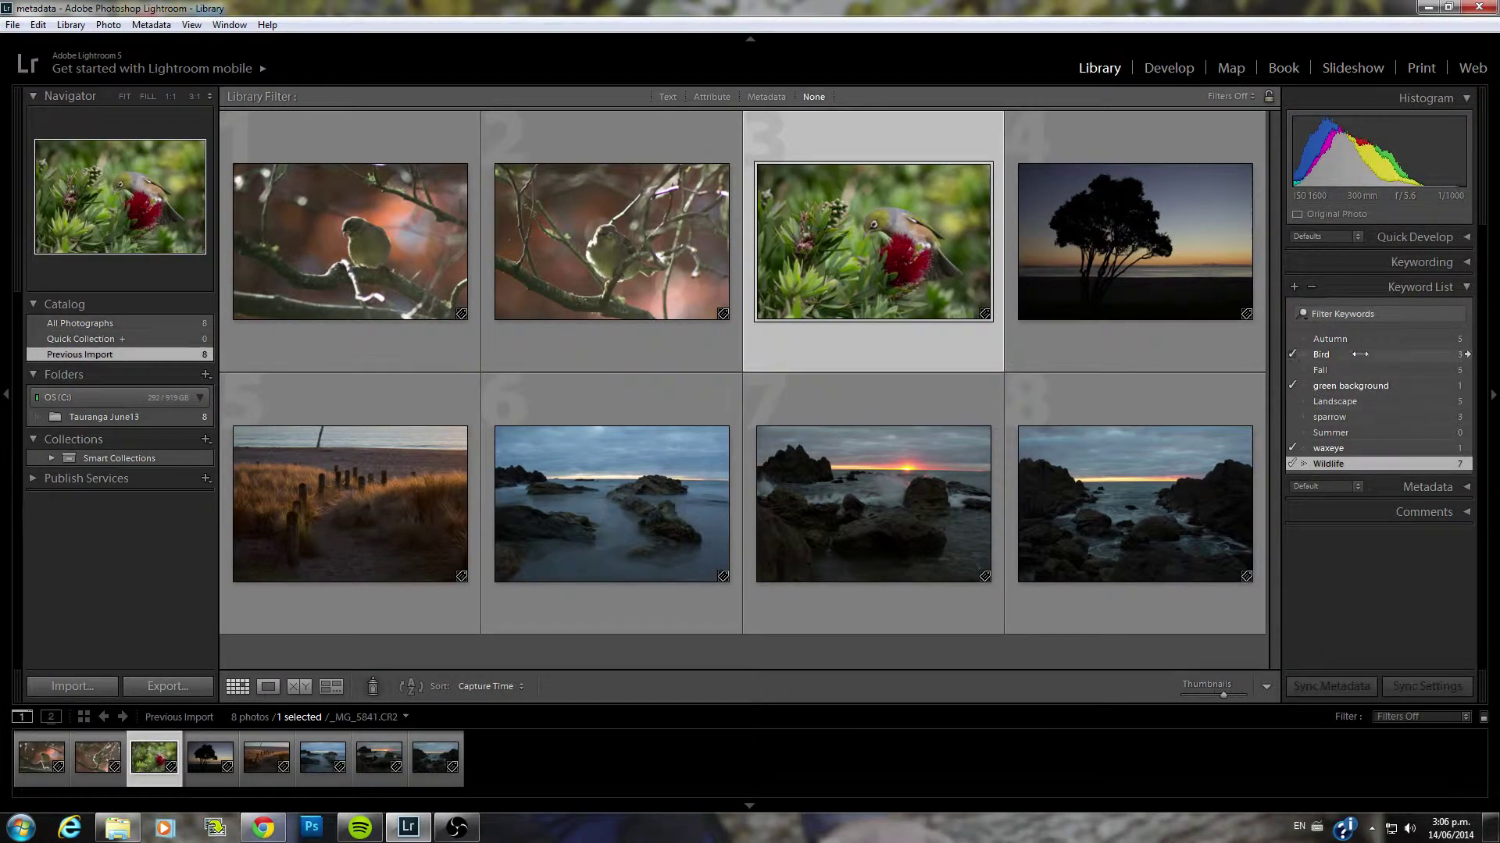
left_click(1327, 315)
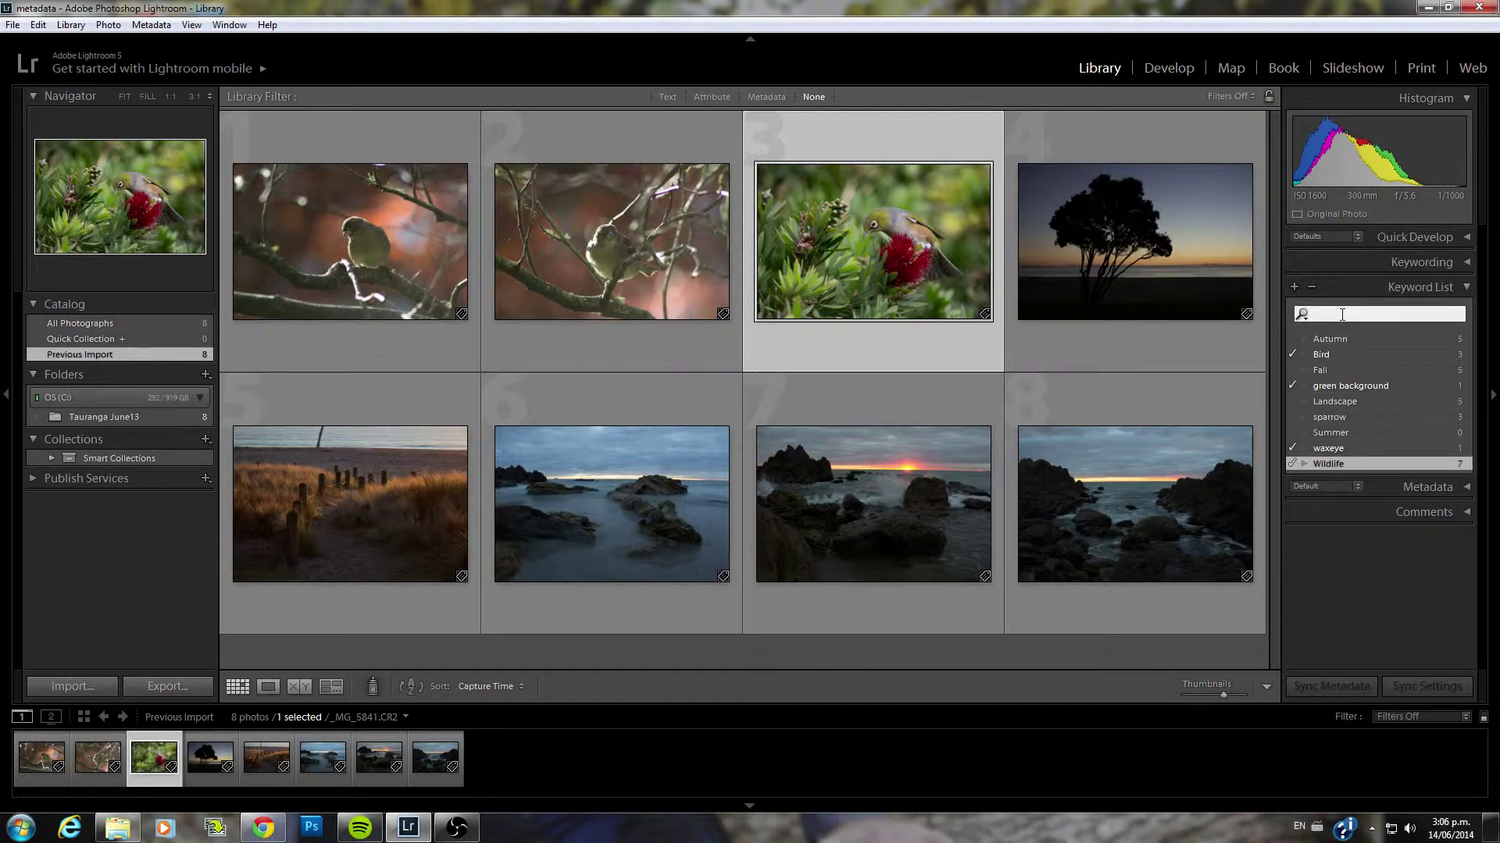
type("autumn")
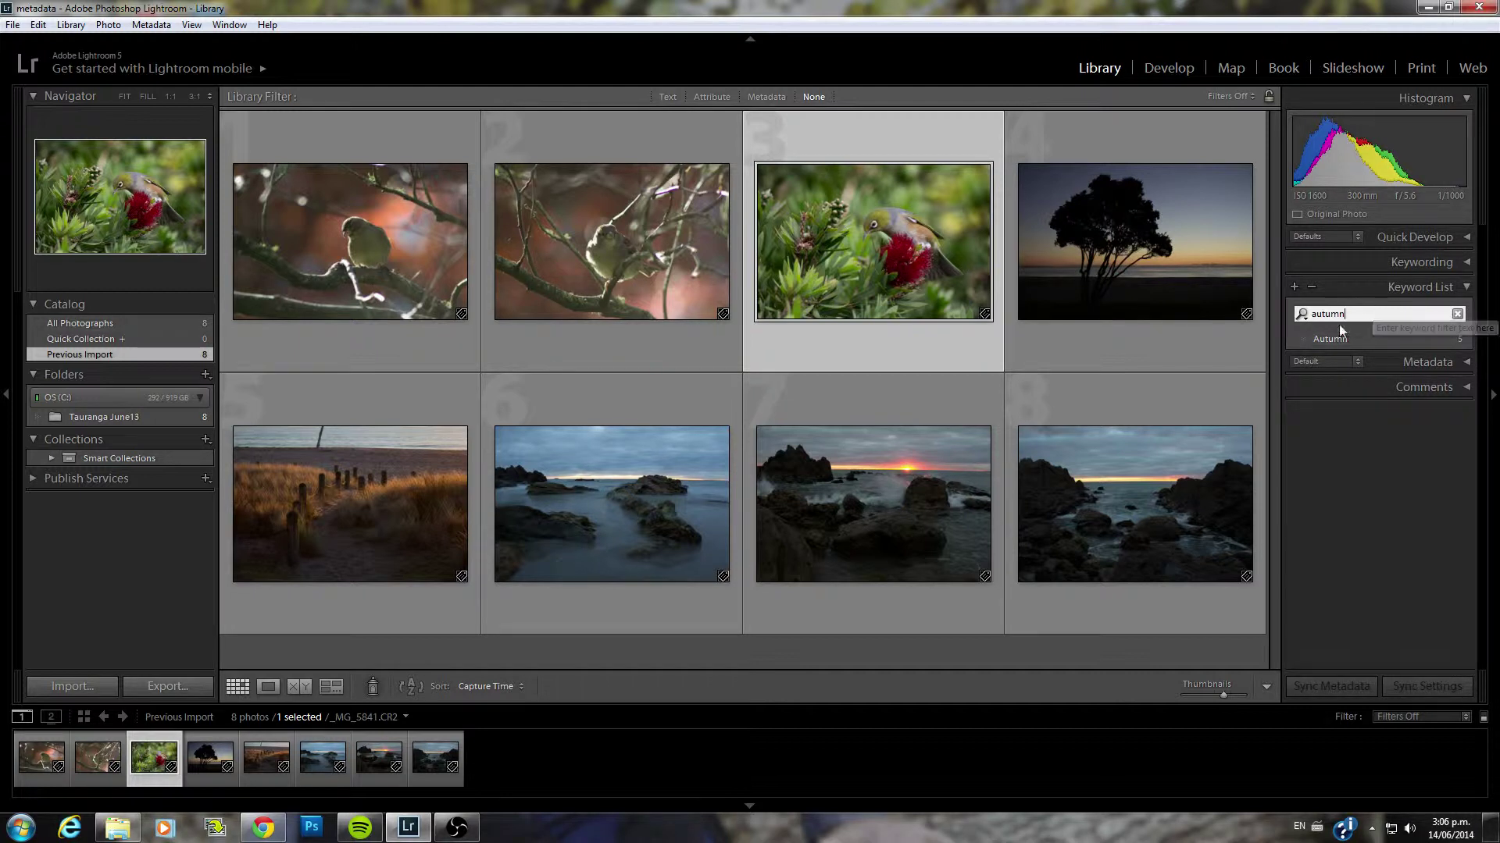
key("BackSpace")
key("BackSpace")
key("BackSpace")
key("BackSpace")
key("BackSpace")
key("BackSpace")
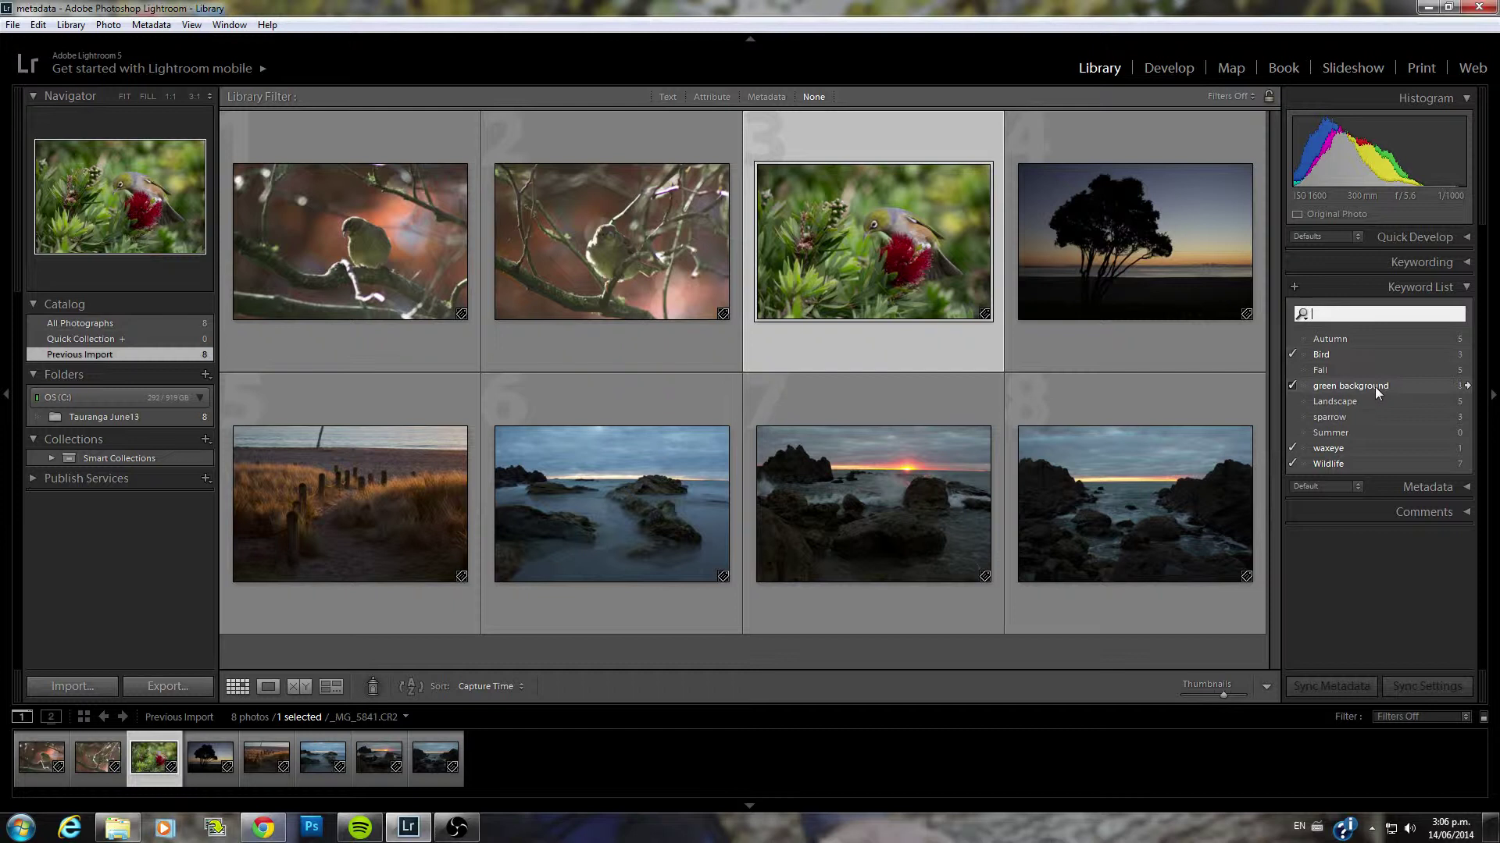
Select all eight photos and apply the photographer's name as their copyright
left_click(1467, 286)
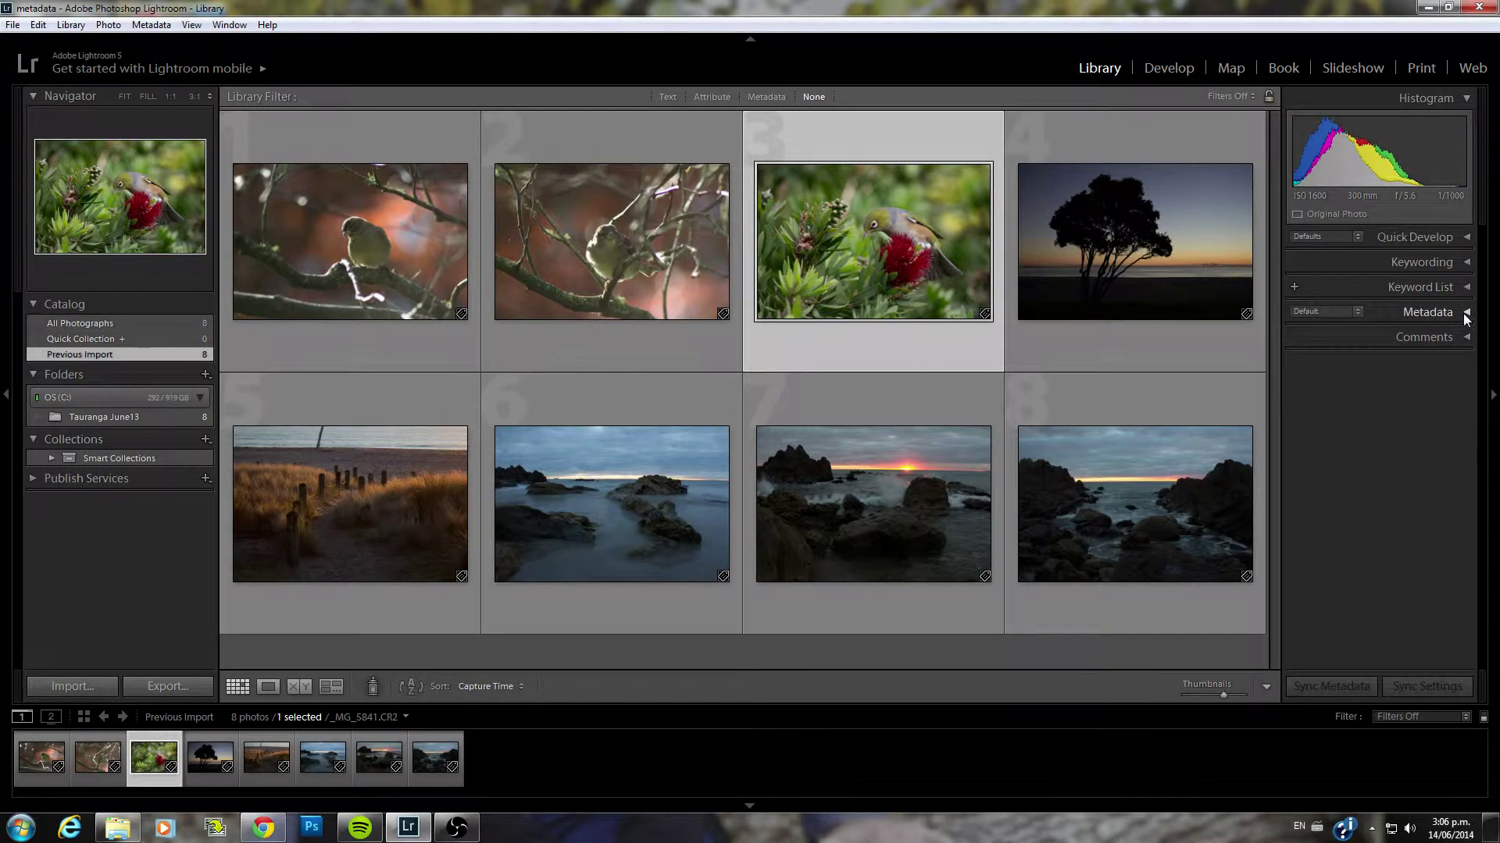
left_click(1466, 313)
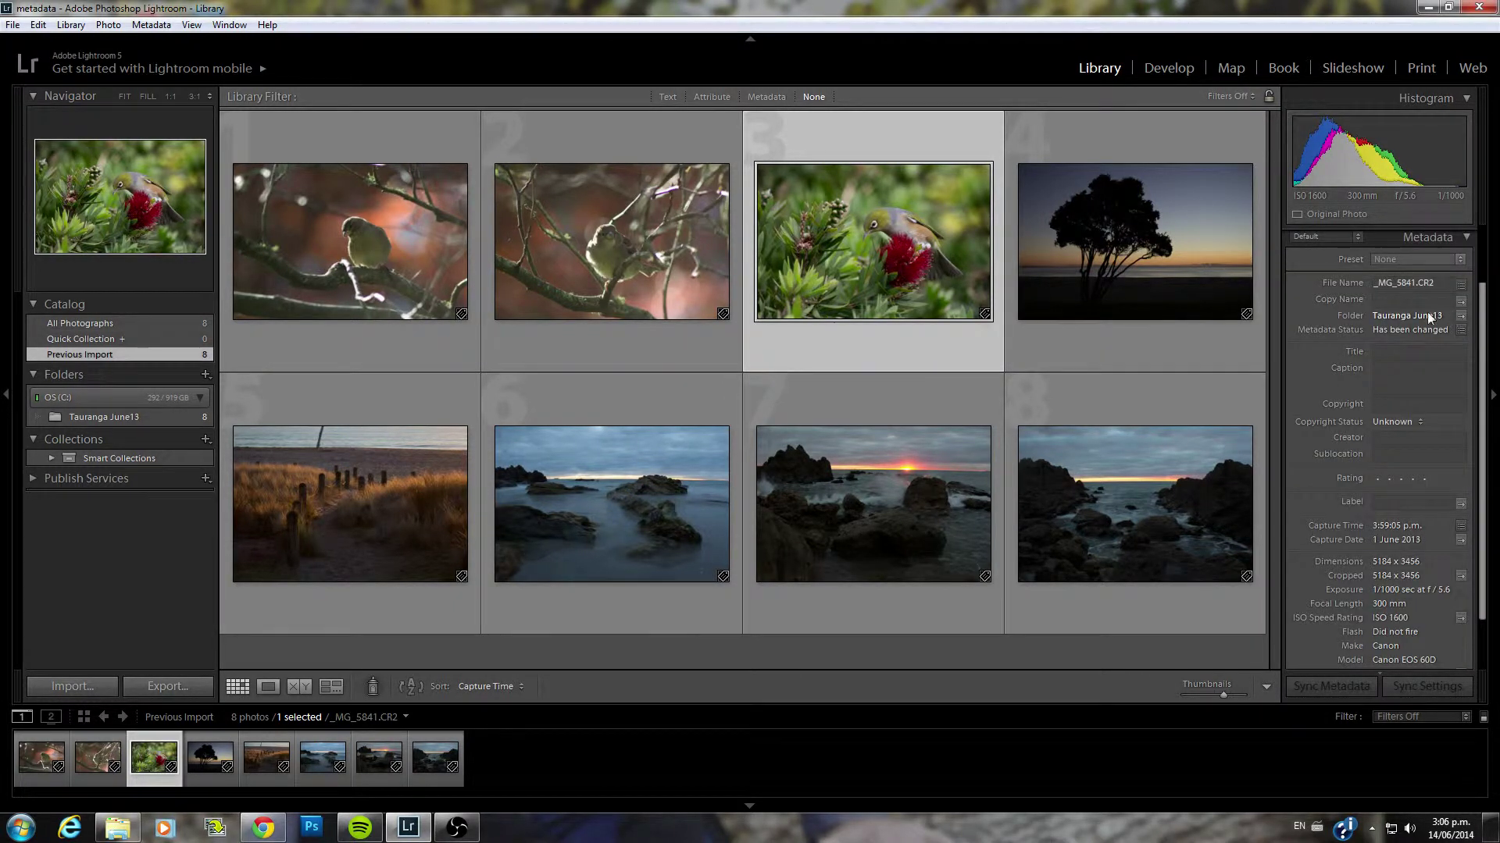
left_click(412, 219)
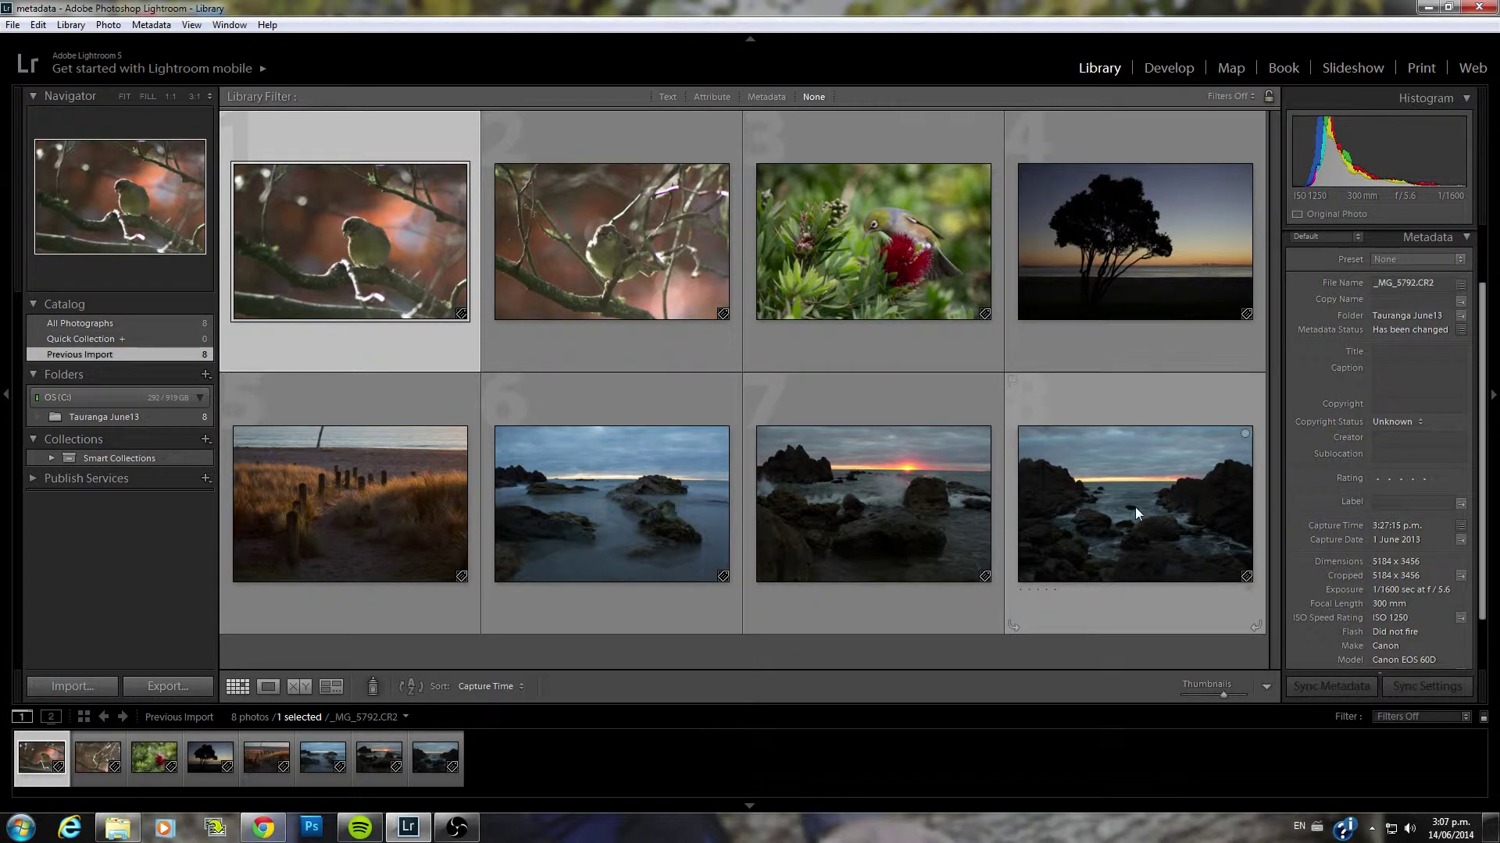
key("ctrl+a")
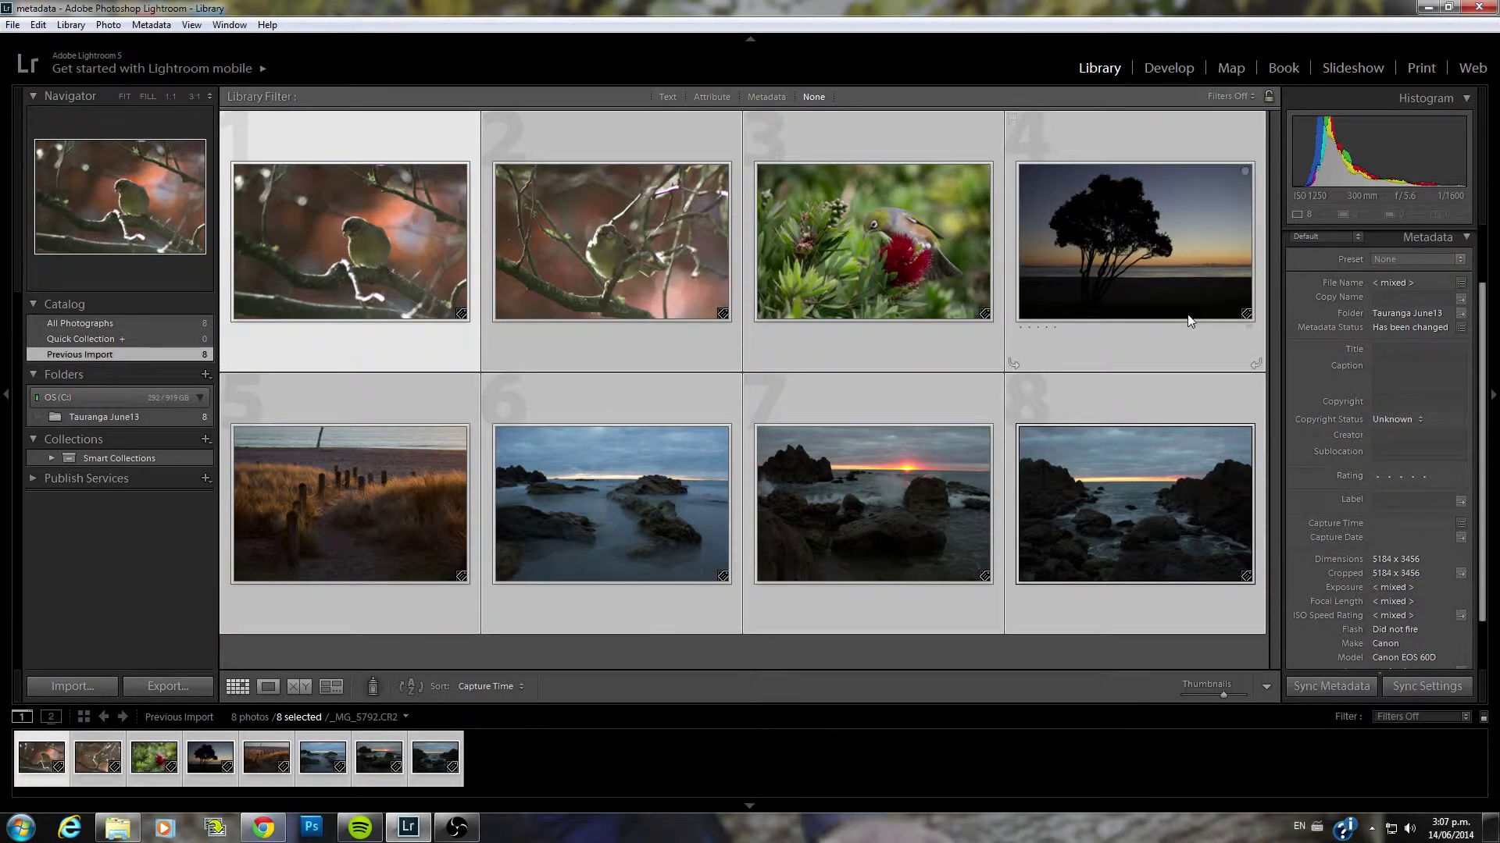
left_click(1419, 402)
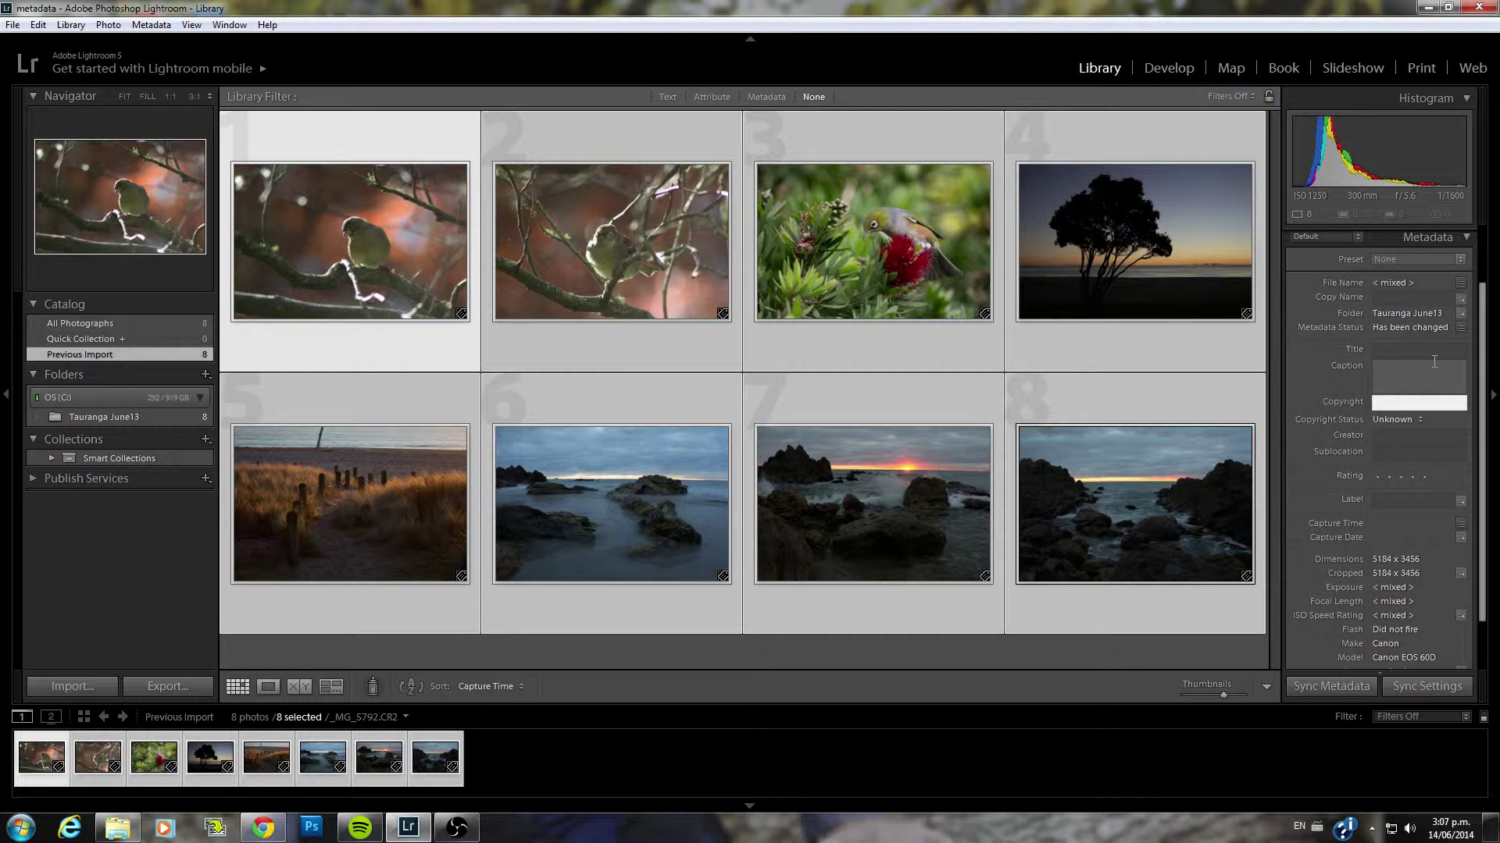
type("William Booth")
key("Return")
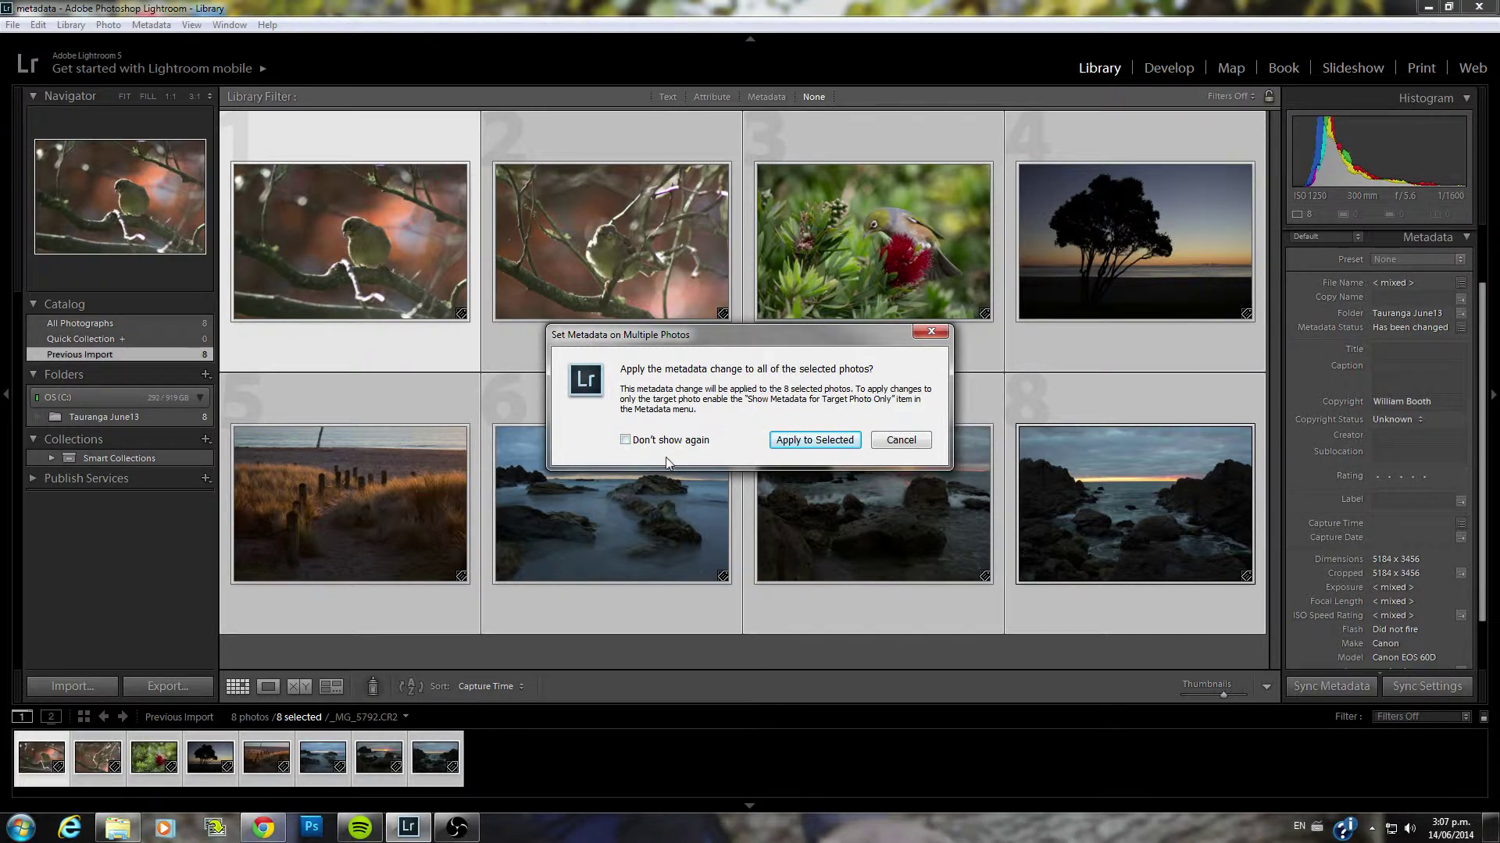
left_click(626, 440)
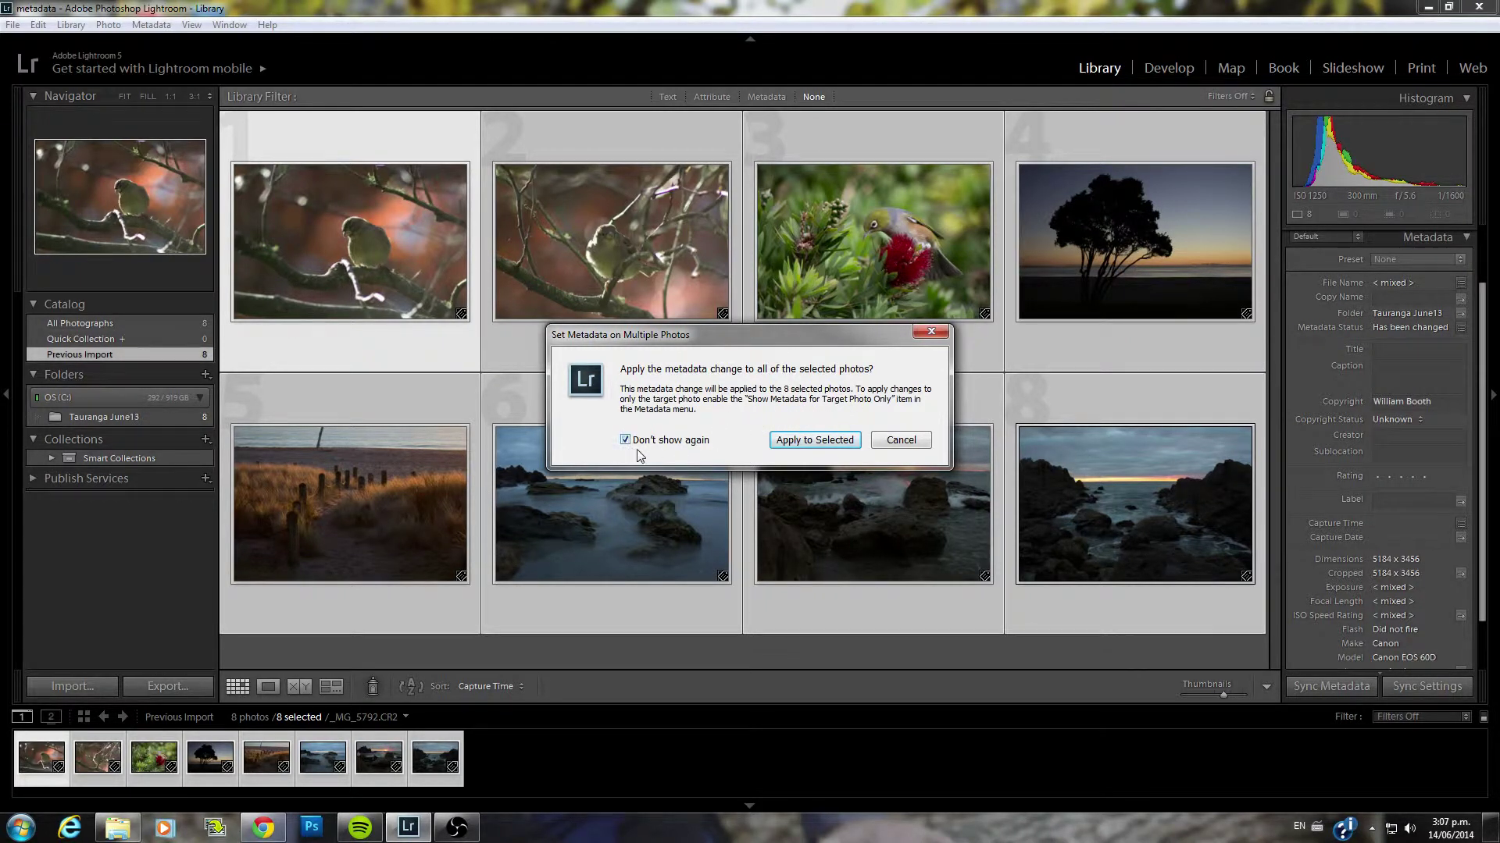
left_click(831, 440)
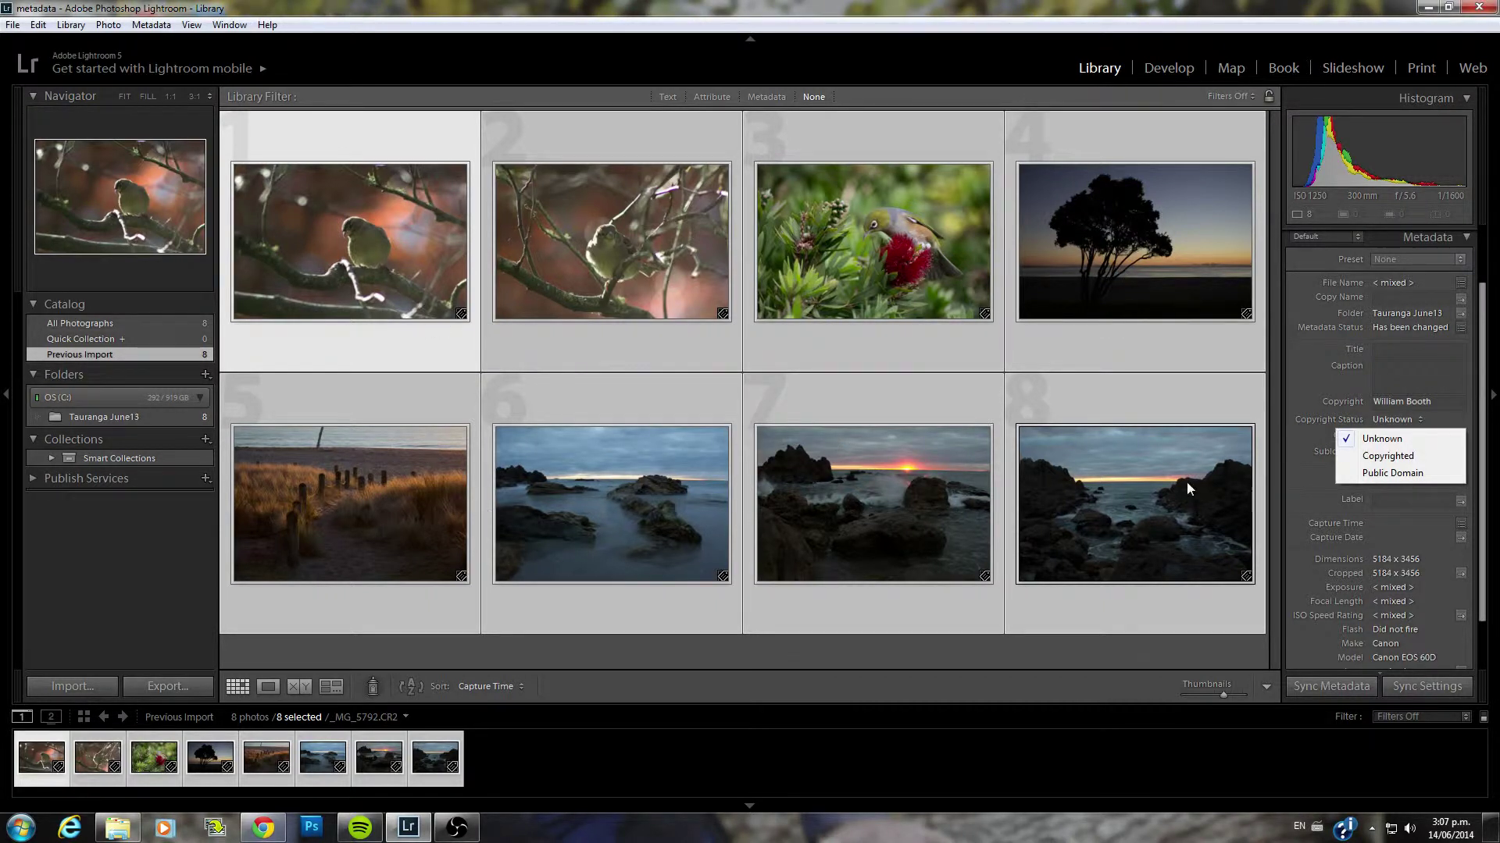
Set Copyright Status to Copyrighted and enter the photographer's name as Creator
left_click(1394, 456)
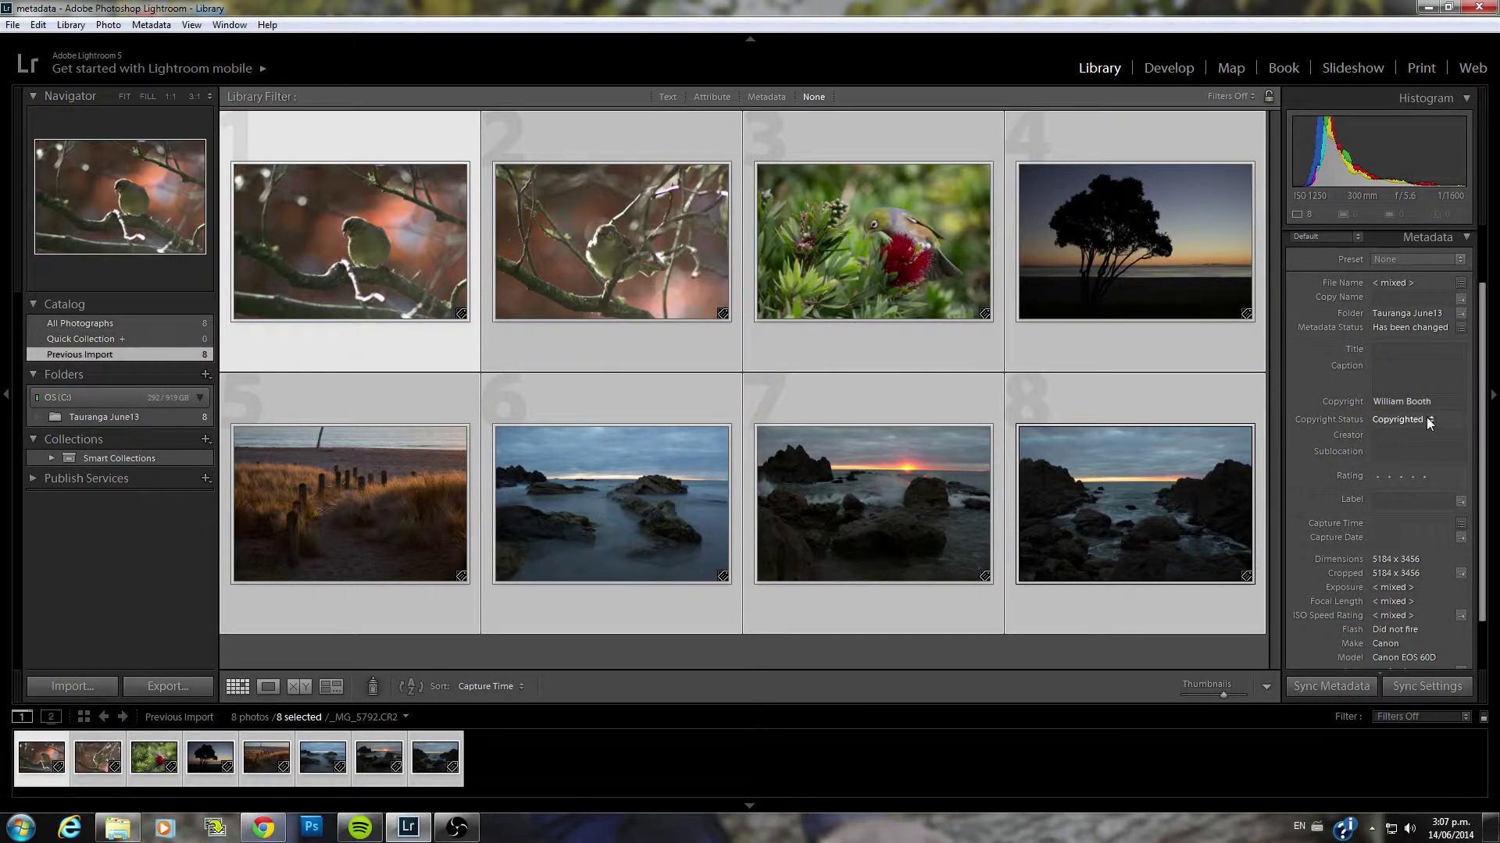
left_click(1427, 422)
left_click(1410, 456)
left_click(1427, 435)
type("William Booth")
key("Tab")
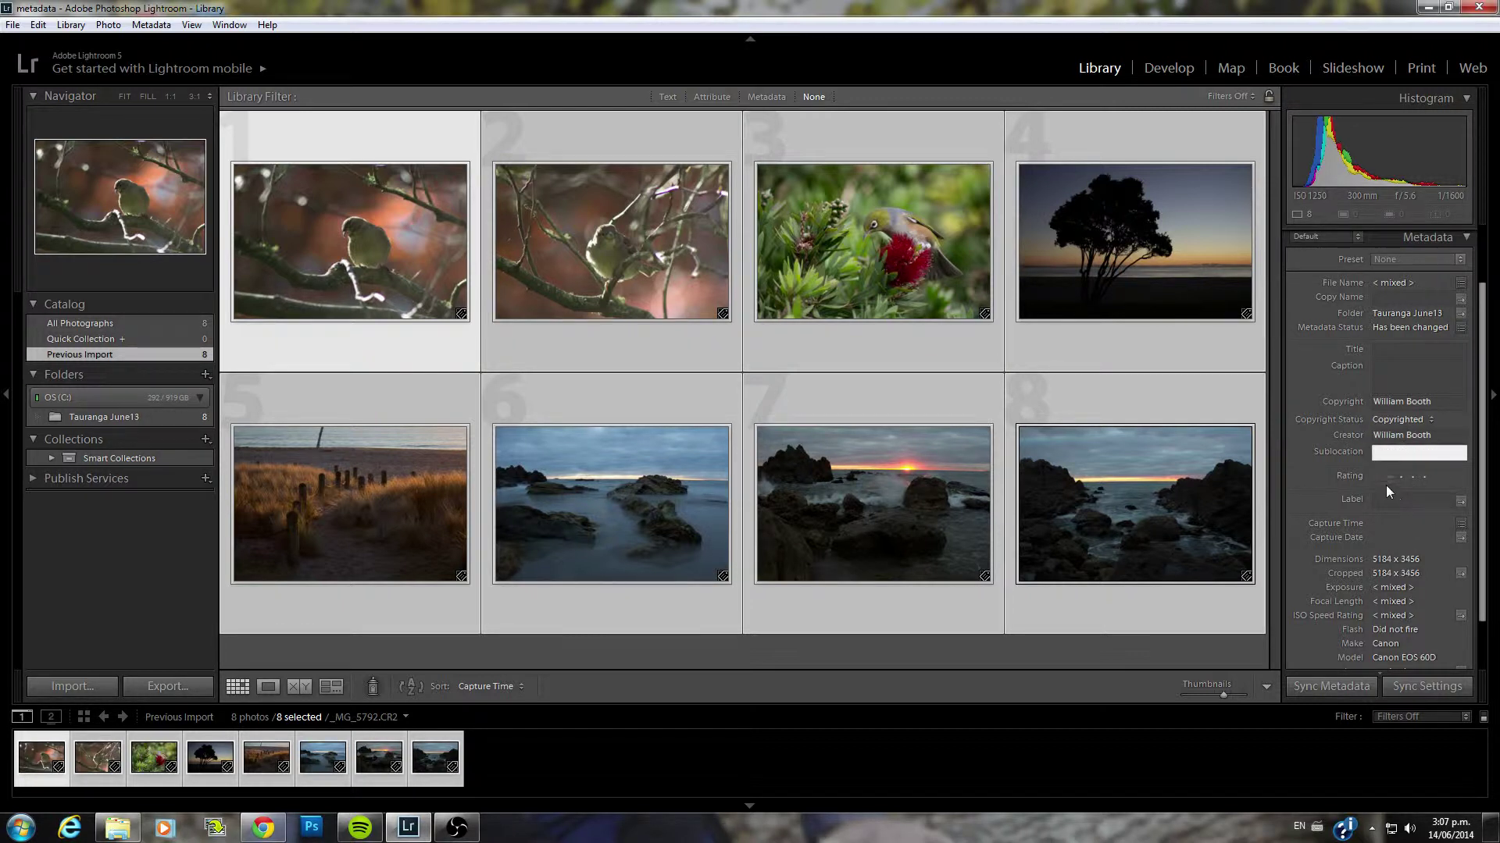
left_click(1373, 369)
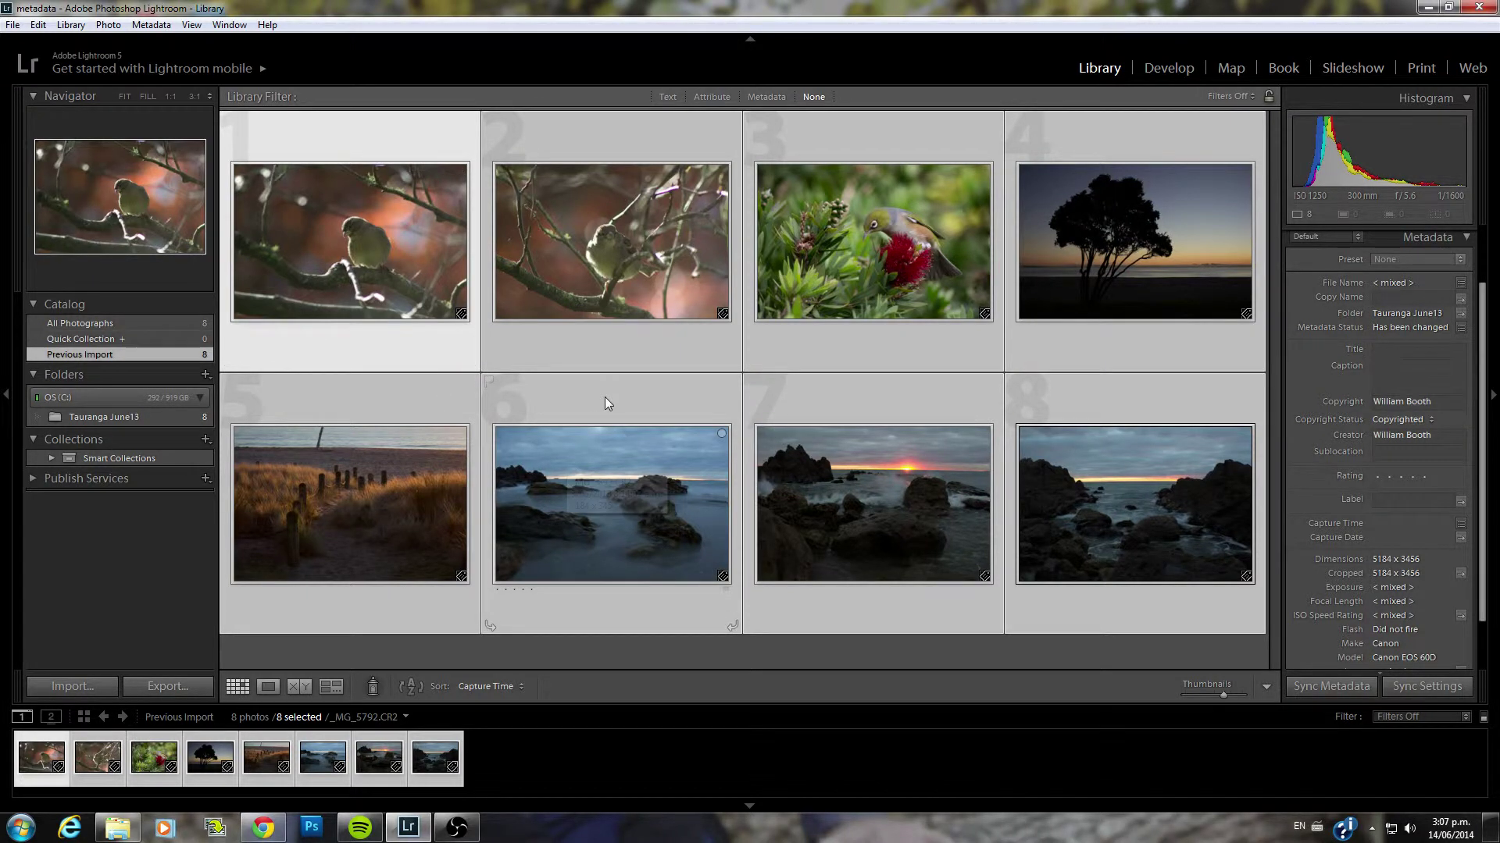
Caption the first sparrow photo "Sparrow Sitting on a branch in autumn."
left_click(582, 403)
left_click(330, 205)
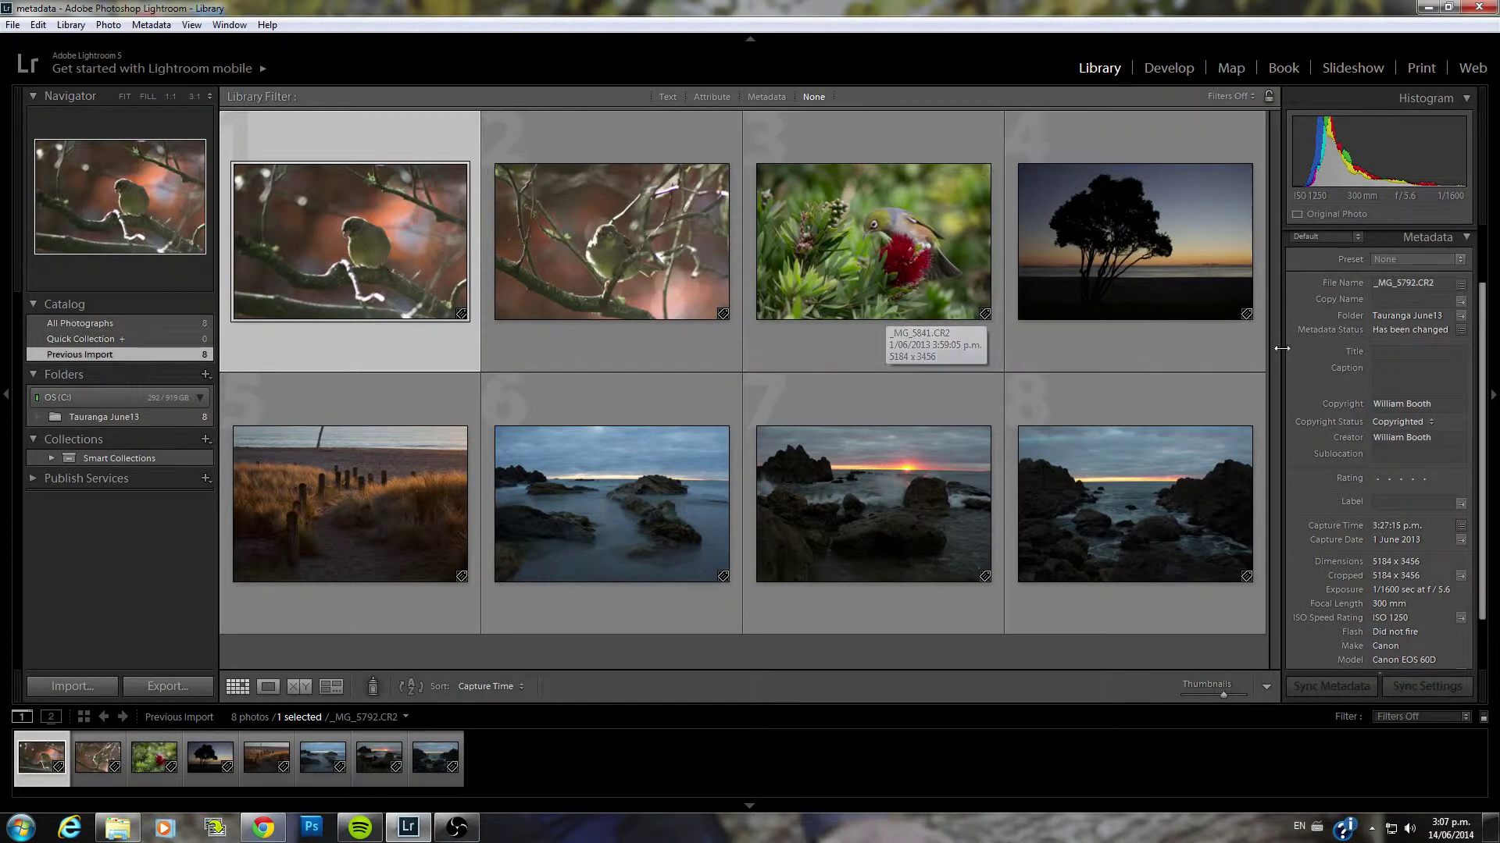
mouse_move(1292, 353)
left_click(1398, 378)
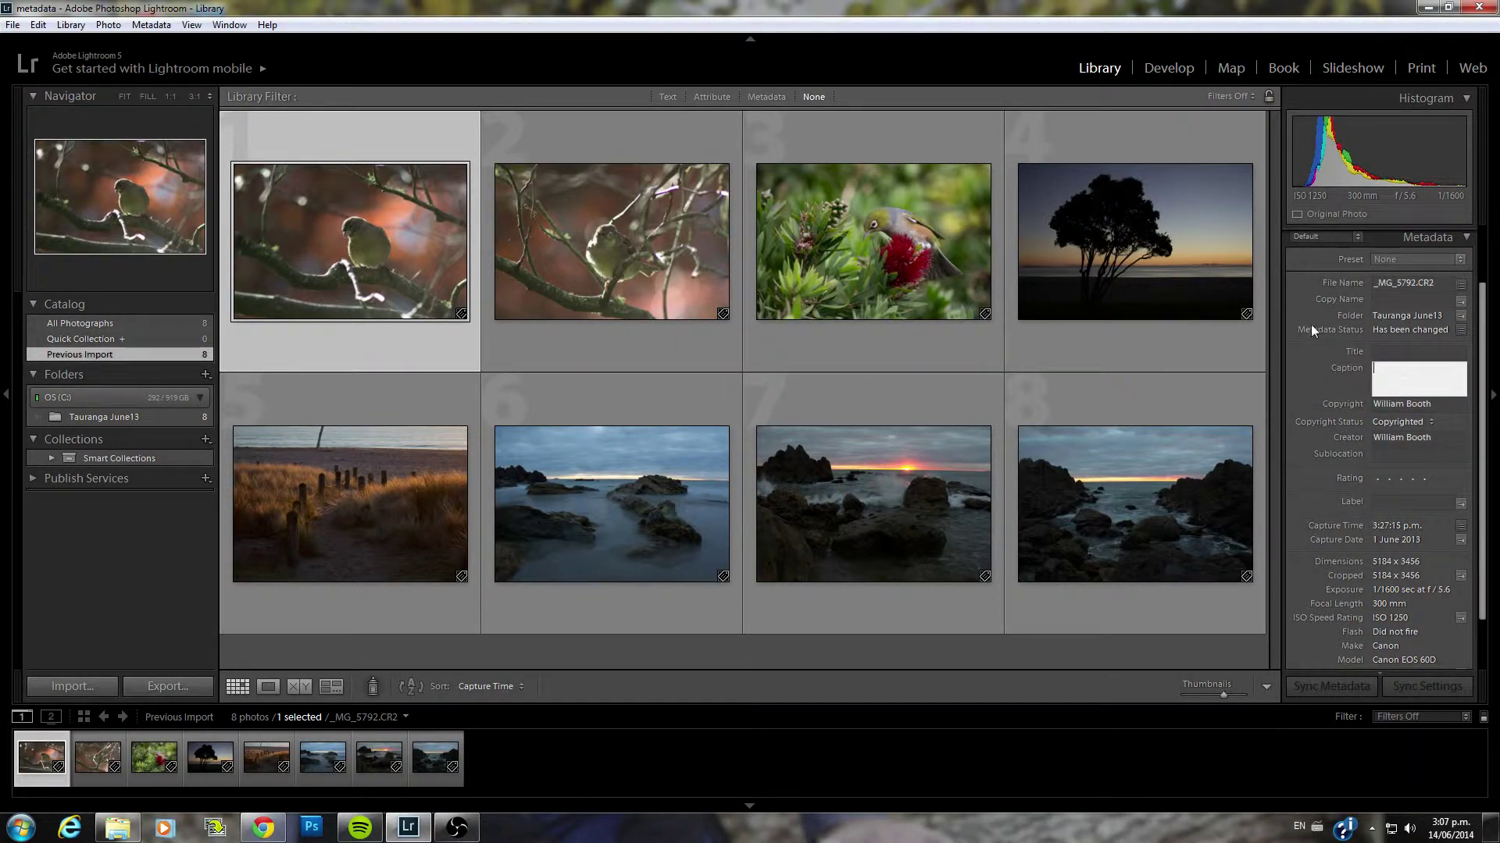
type("Sparrow Sitting on a branch in autumn.")
left_click(1398, 352)
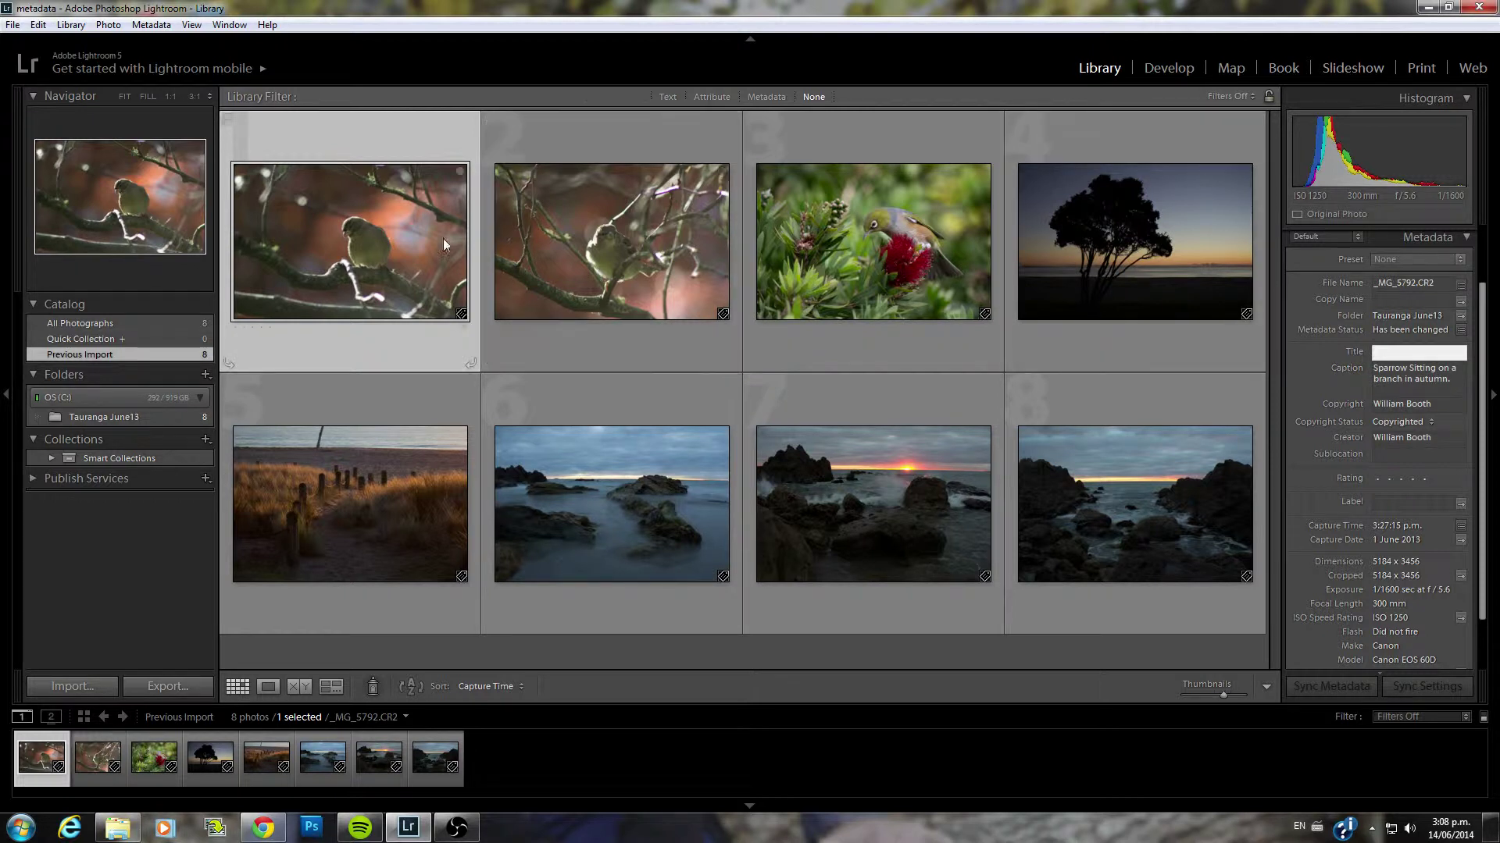
Append "Photo copyright/" and the photographer's name to the caption
mouse_move(343, 237)
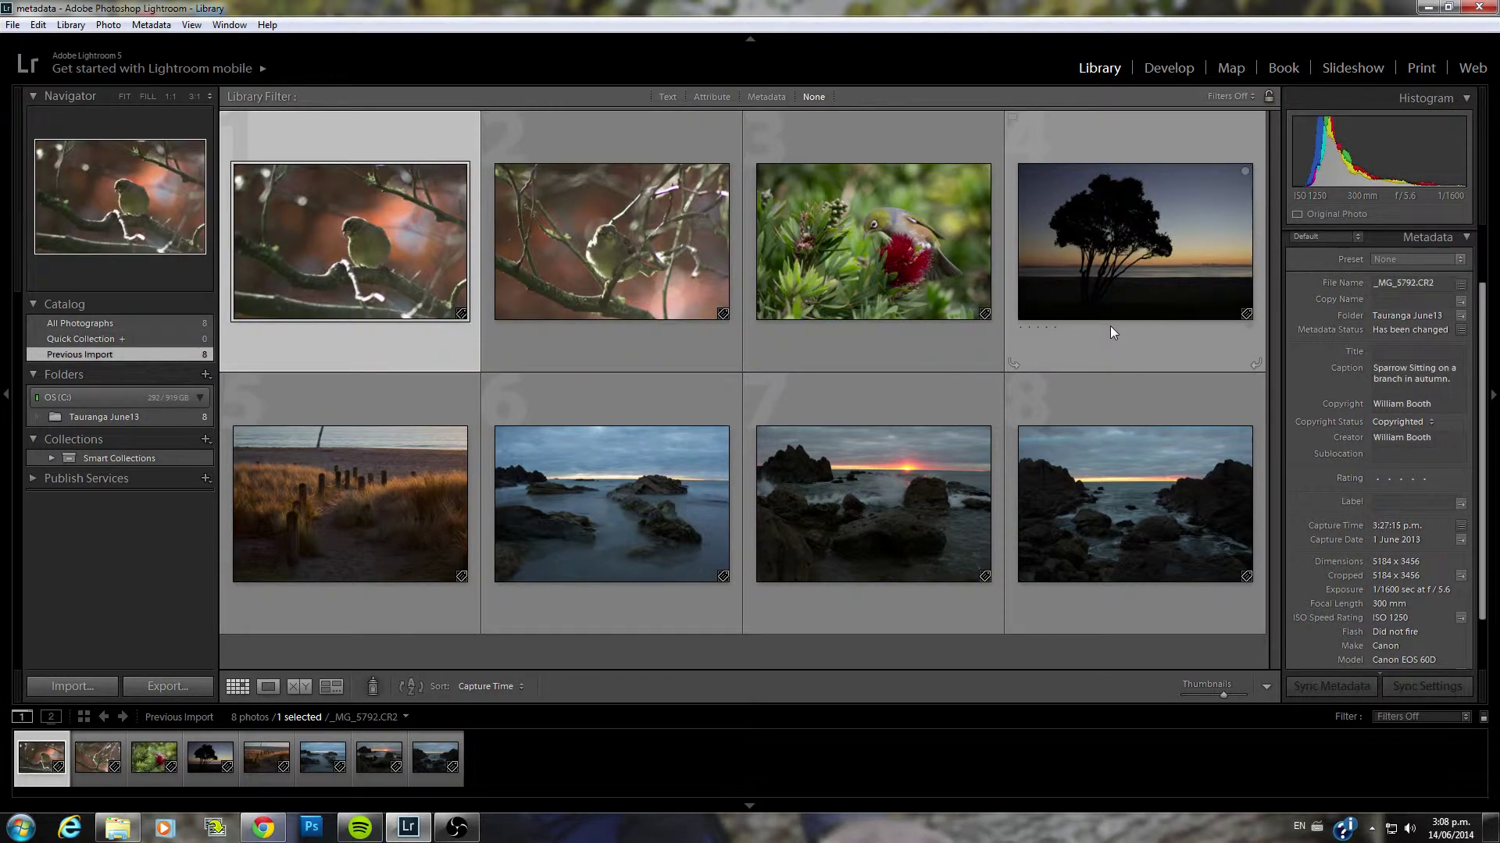
left_click(1457, 381)
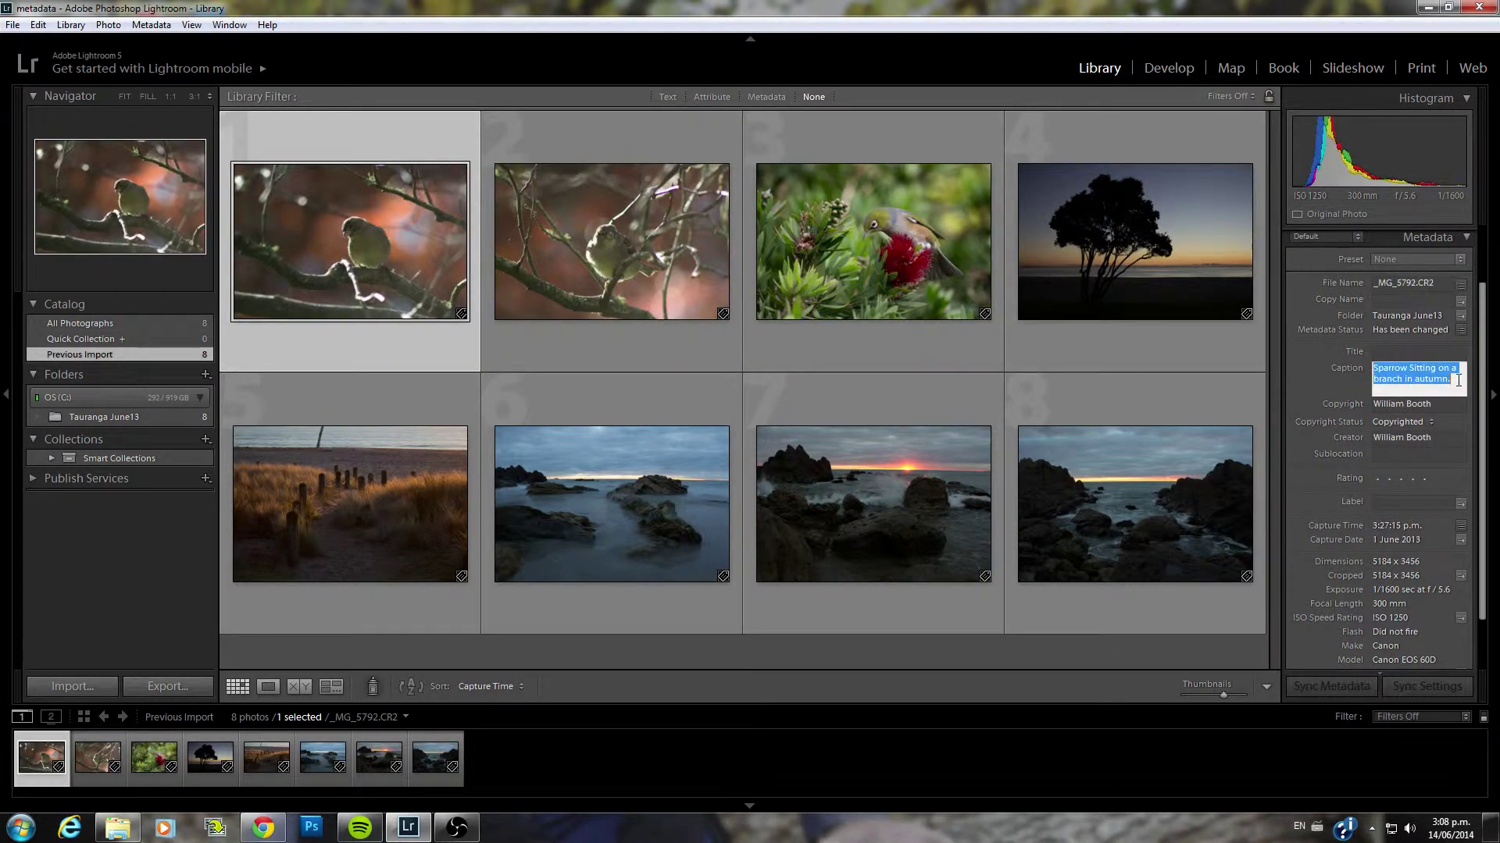
left_click(1454, 380)
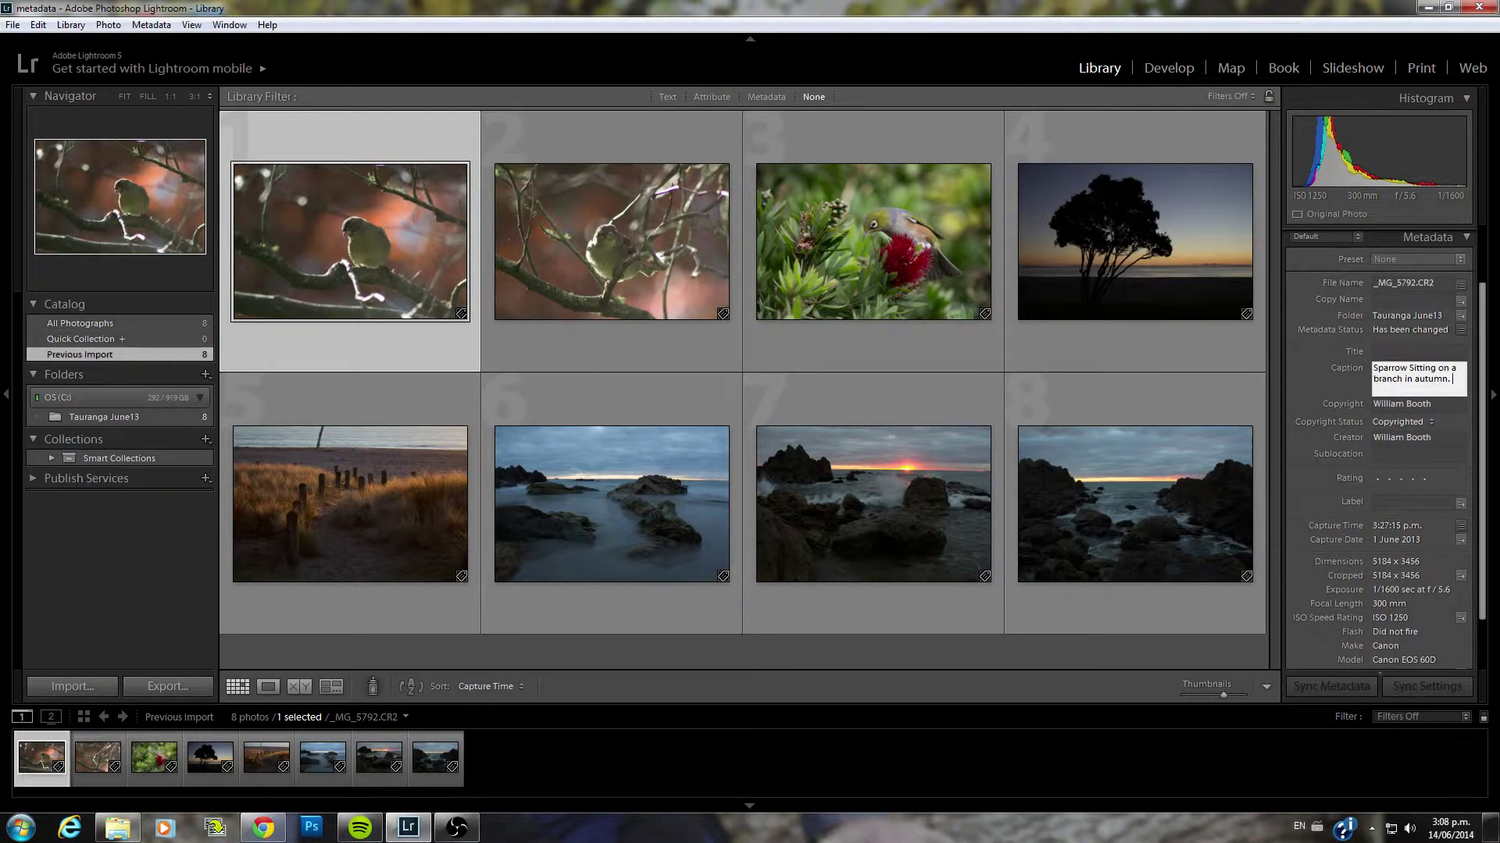
type("Photo")
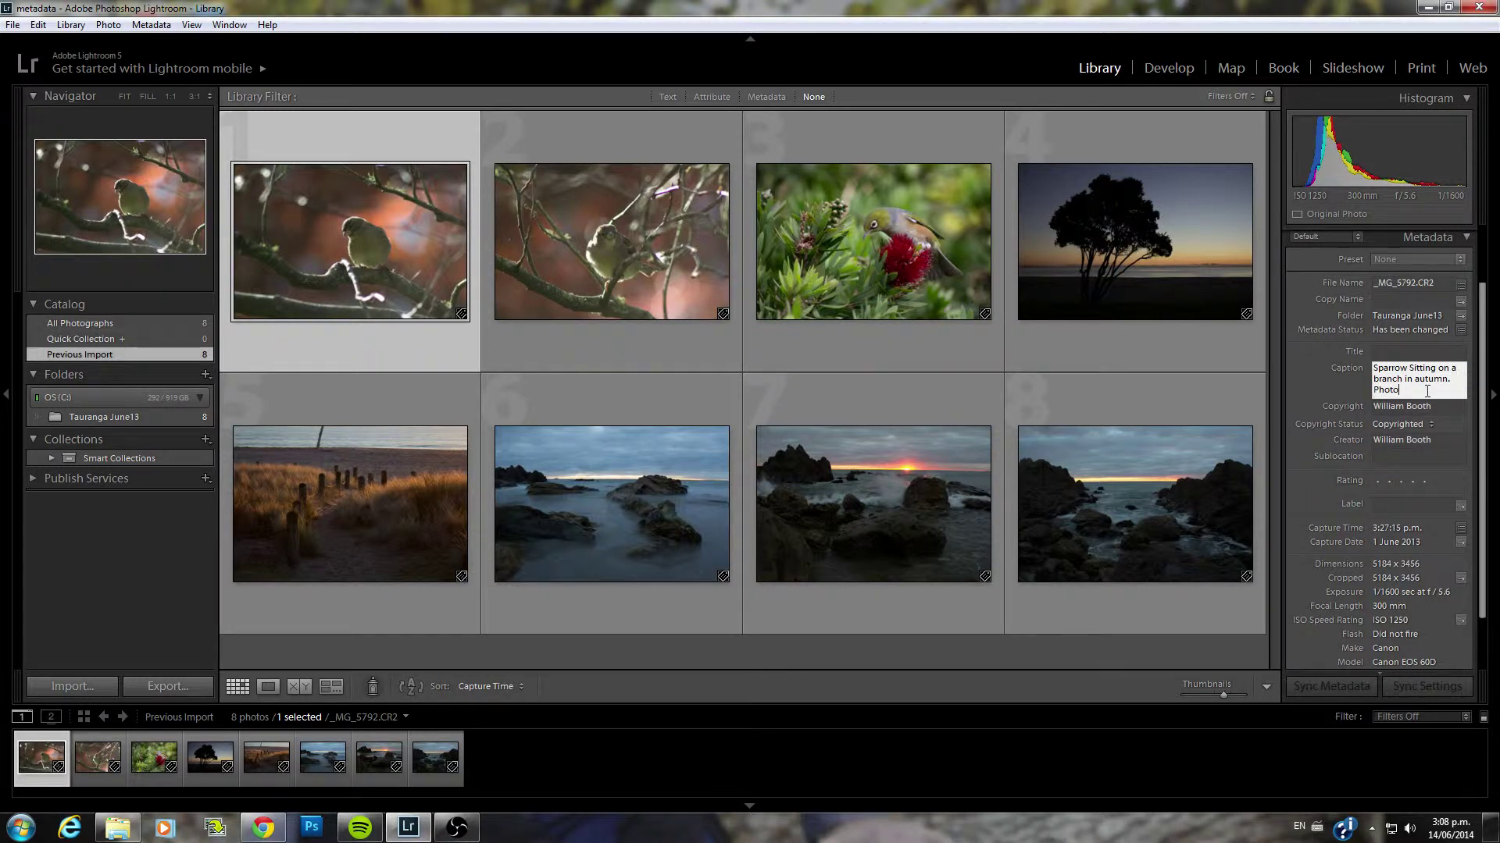
type(" copyright/ William Booth")
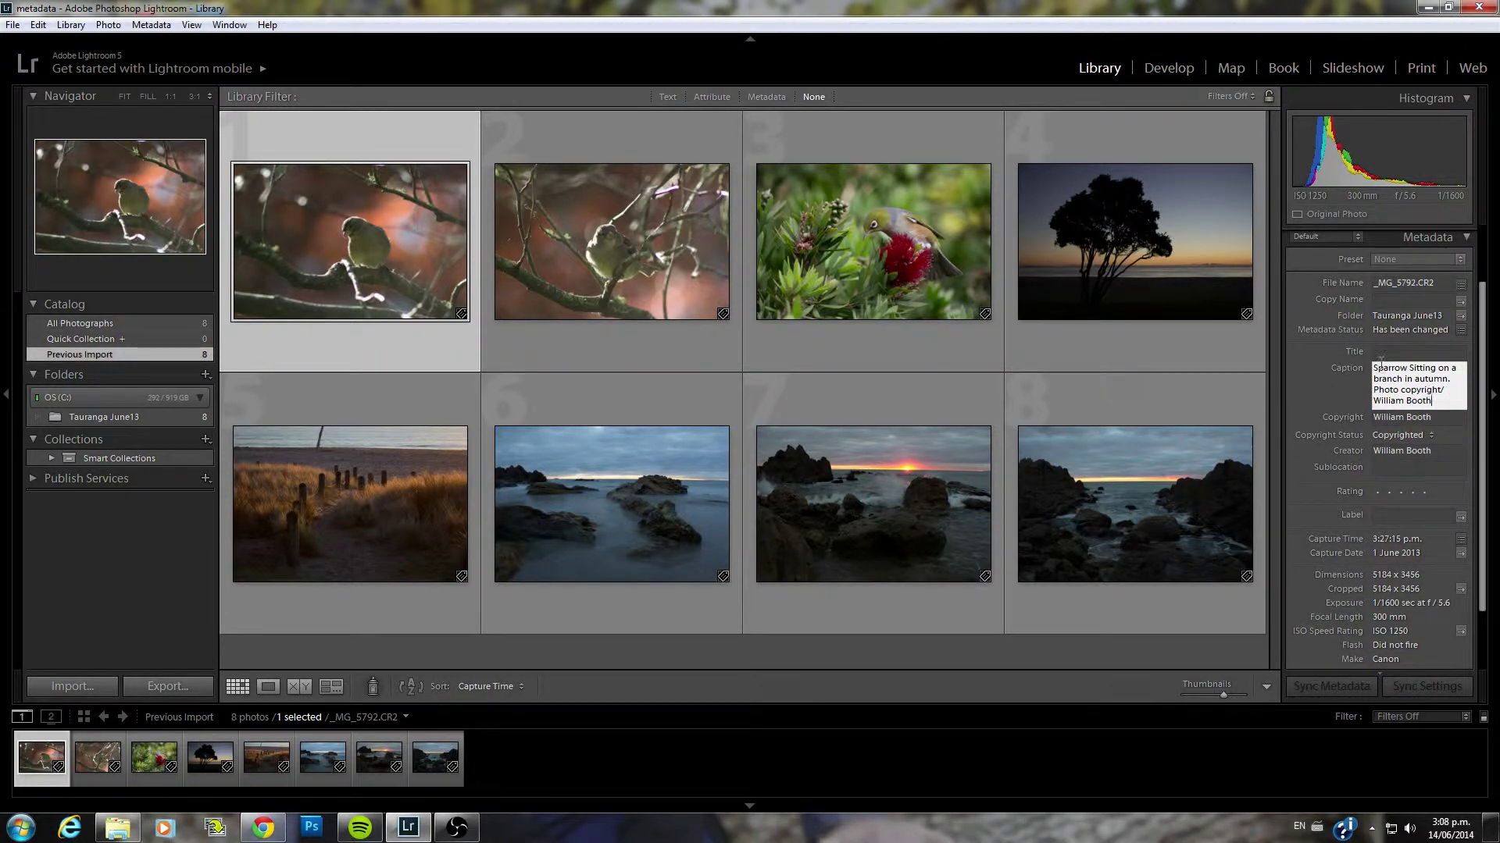
left_click(395, 239)
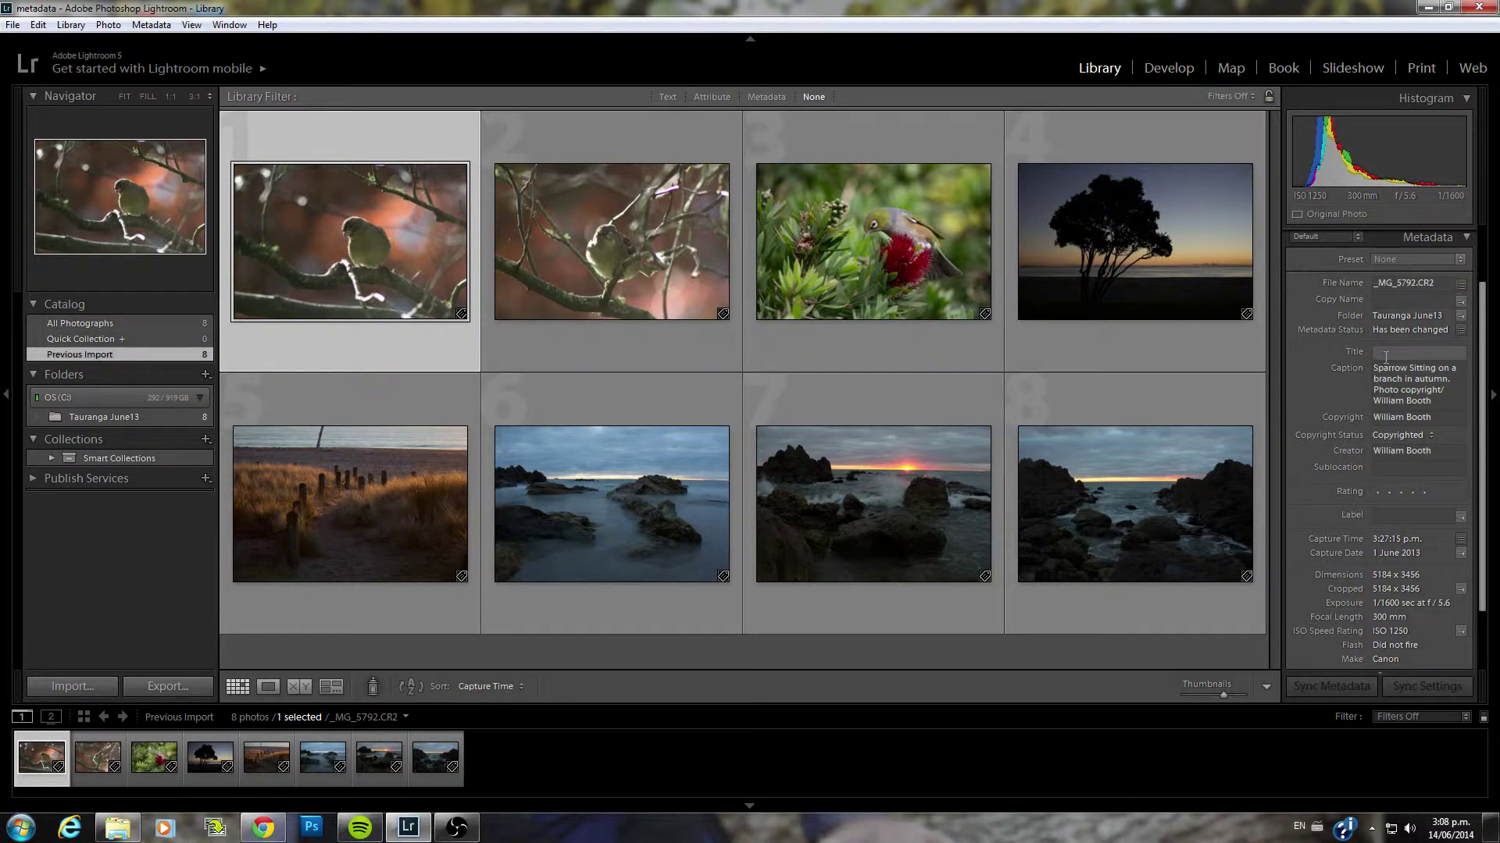
scroll(1386, 356, "up", 1)
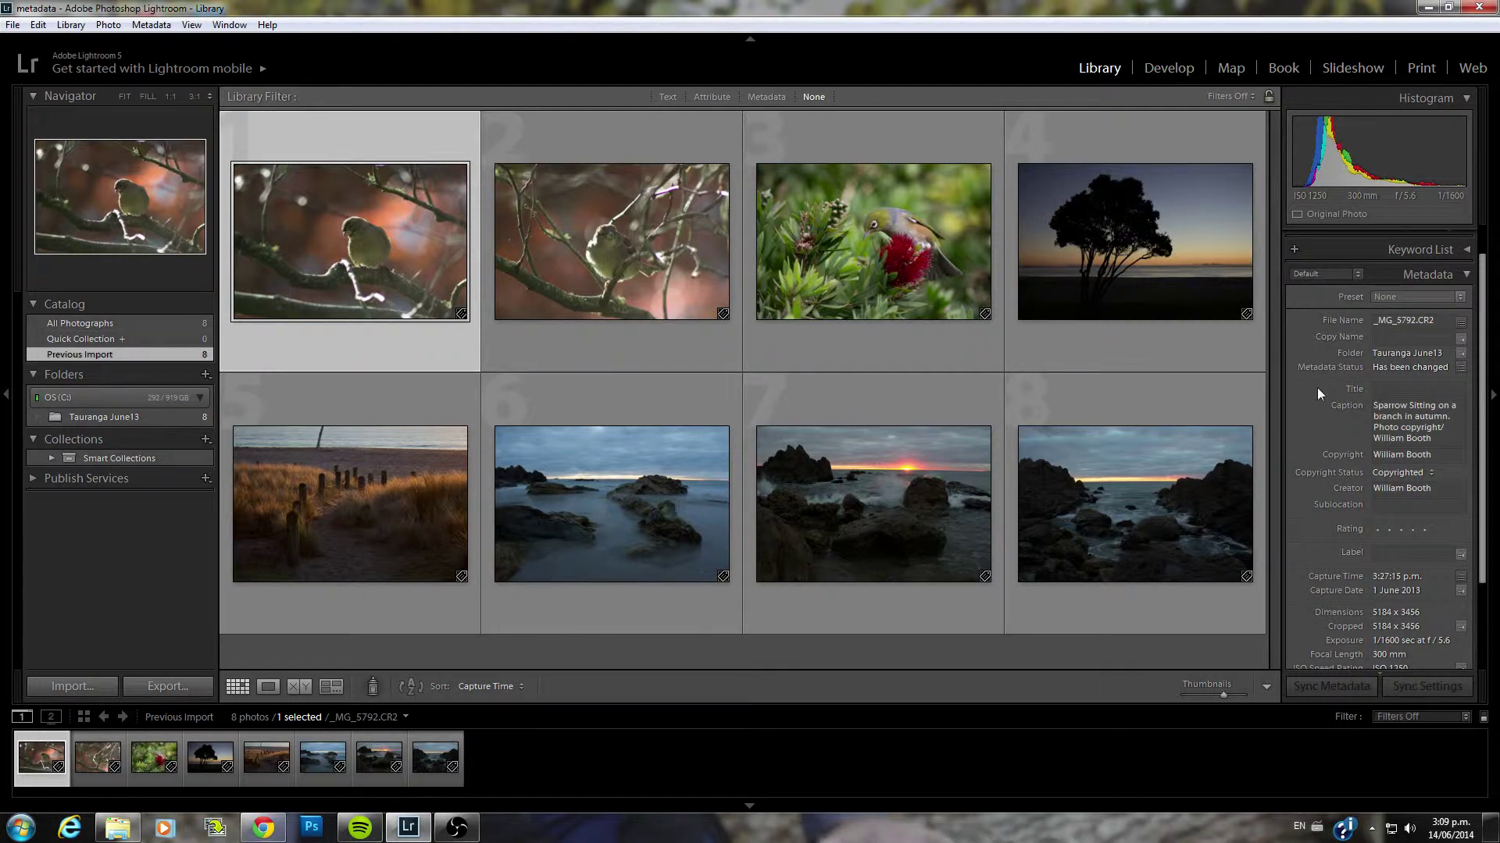
scroll(1316, 387, "down", 2)
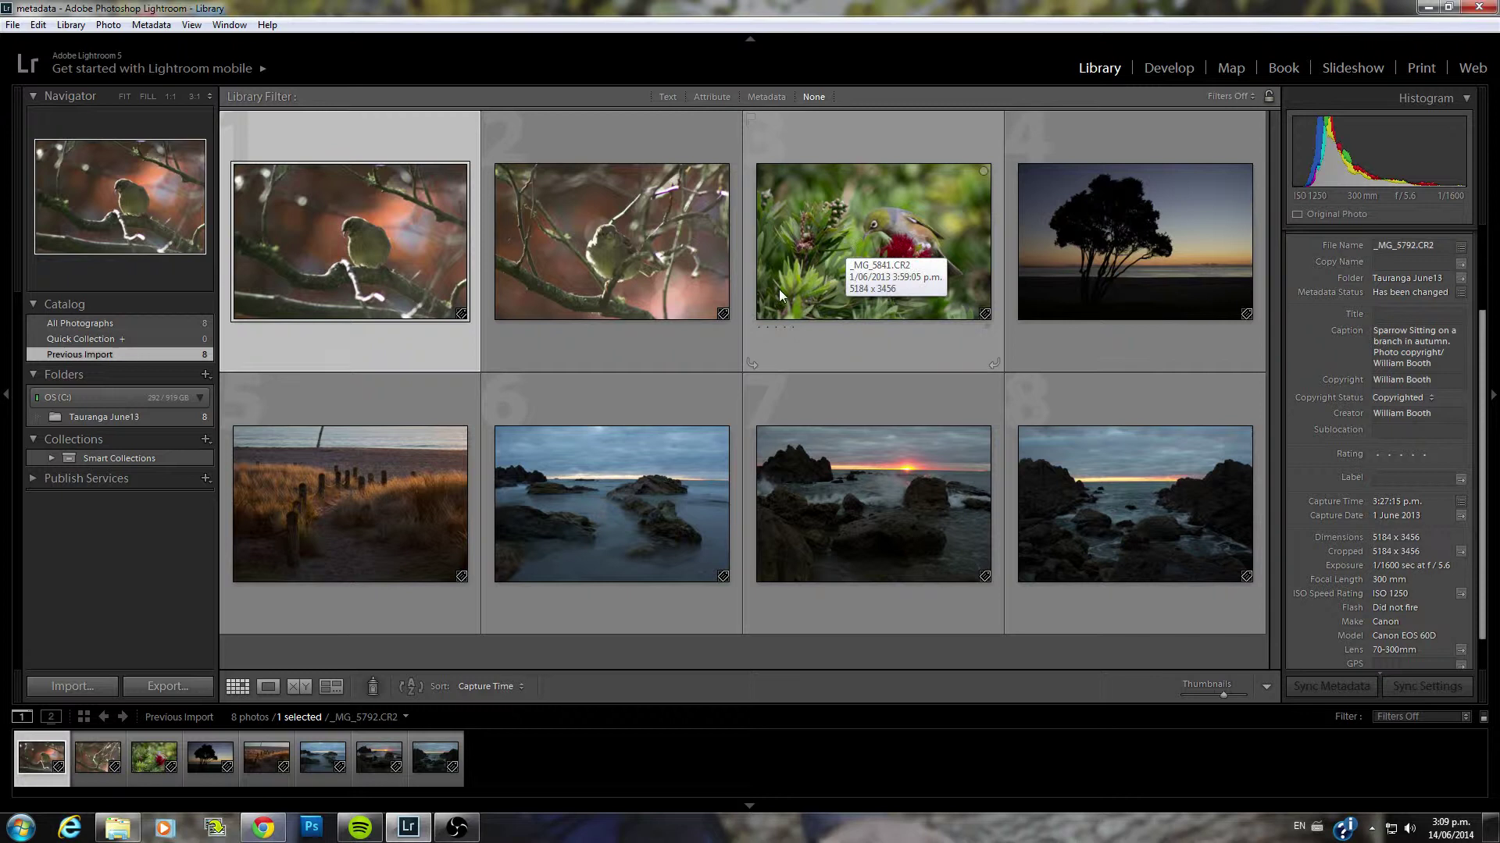
Rate the bird-in-red-flowers photo five stars and both sparrow-on-branch photos three stars
left_click(873, 231)
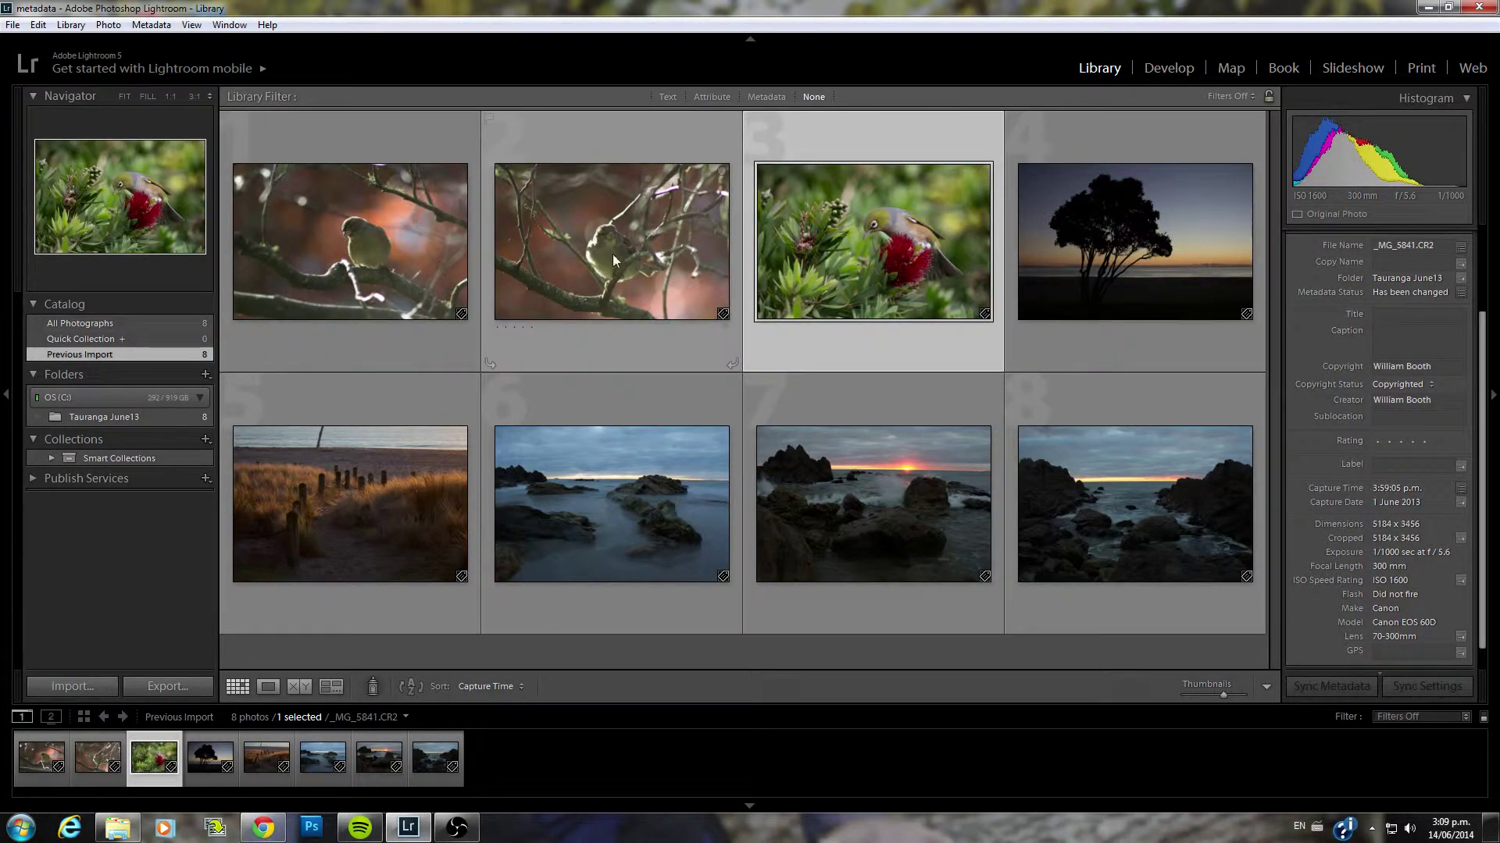
left_click(1424, 441)
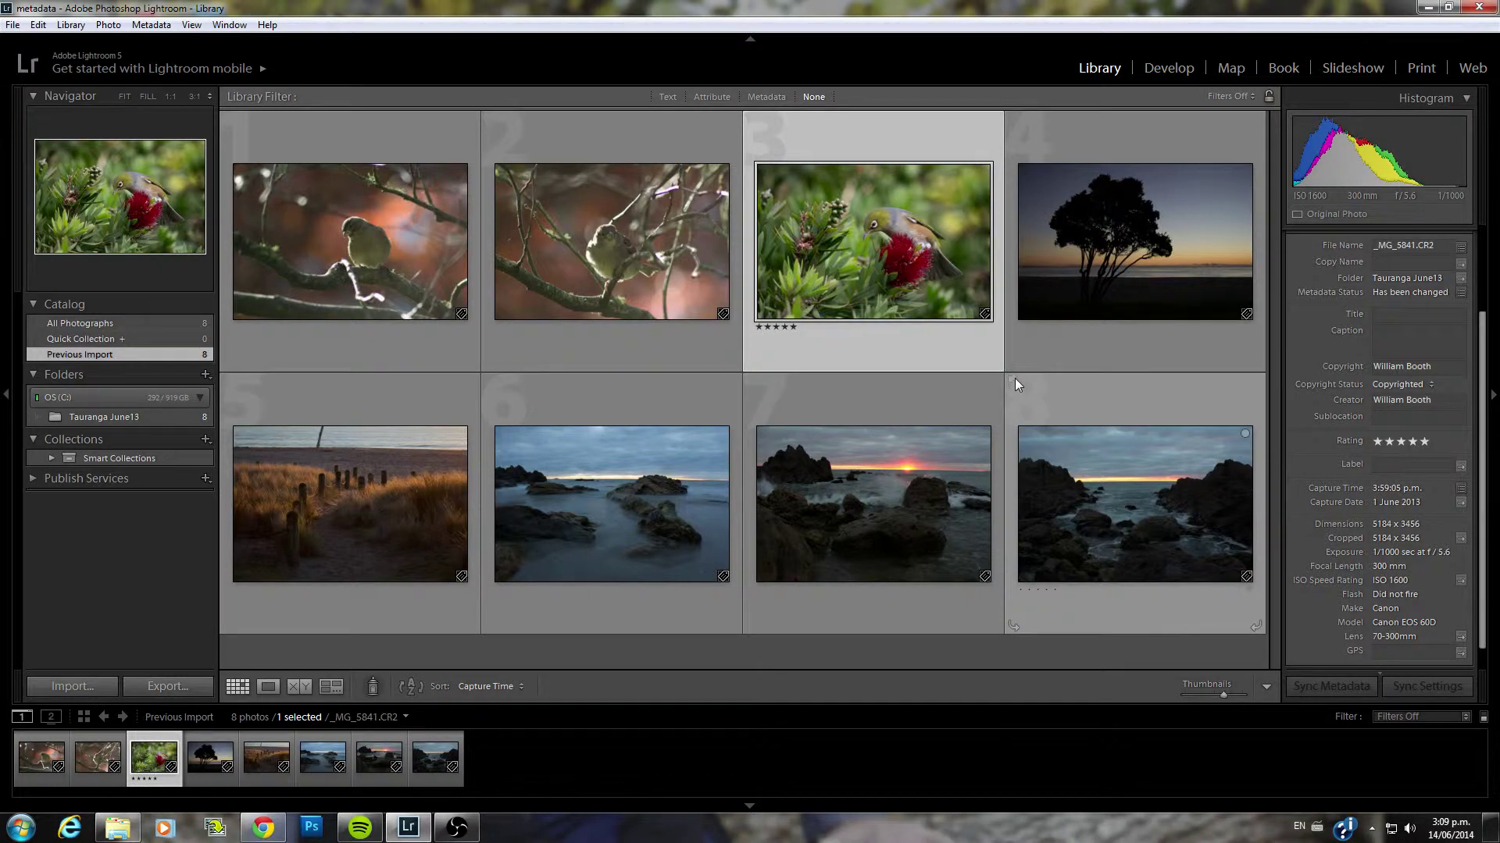
left_click(383, 242)
left_click(590, 243, "shift")
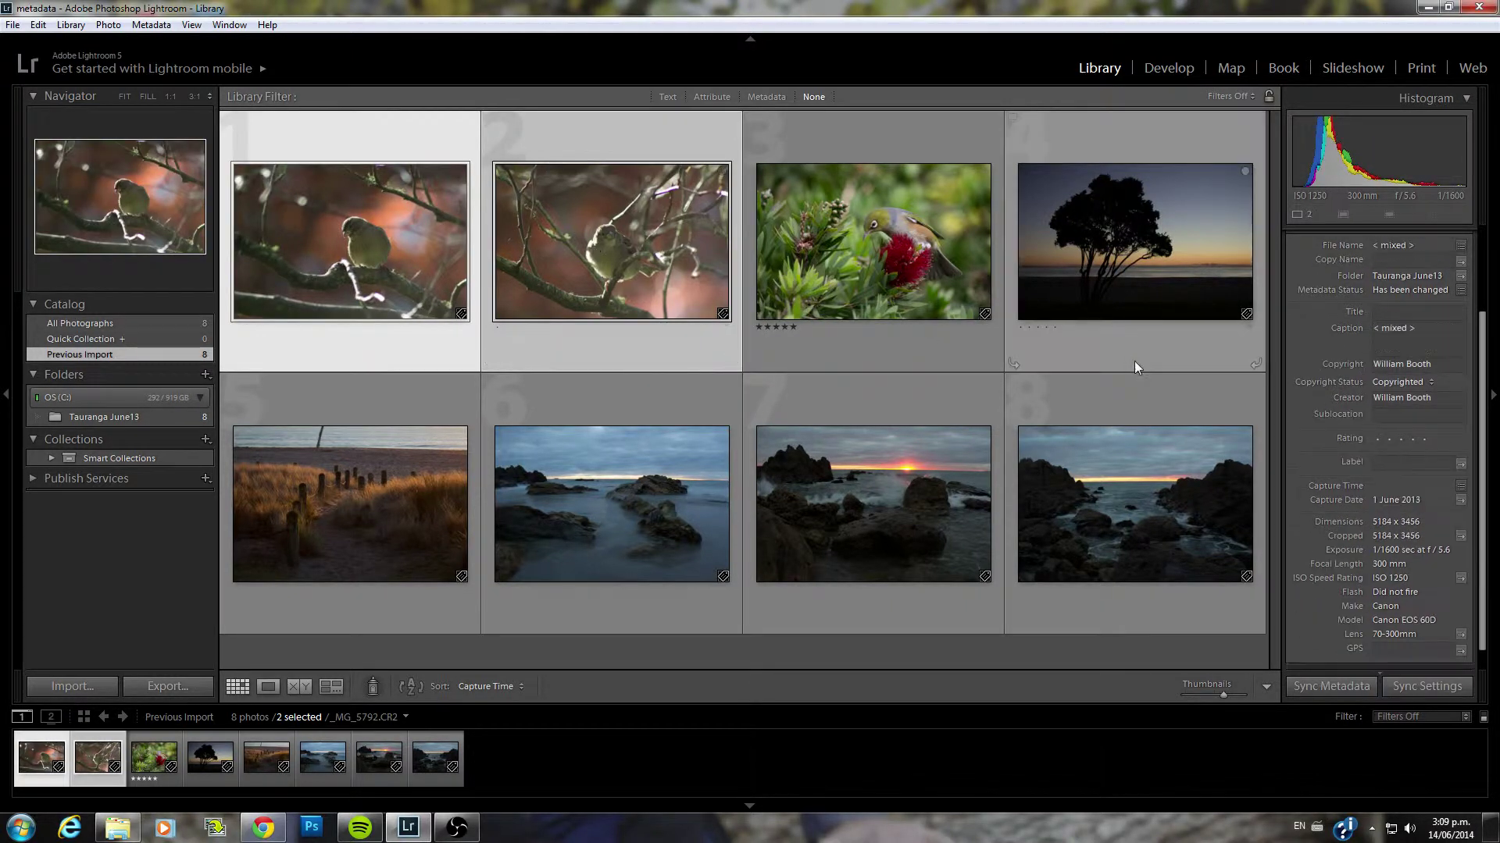
left_click(1400, 439)
Test the Attribute rating filter at three, five and one star or more, then turn it off
left_click(722, 97)
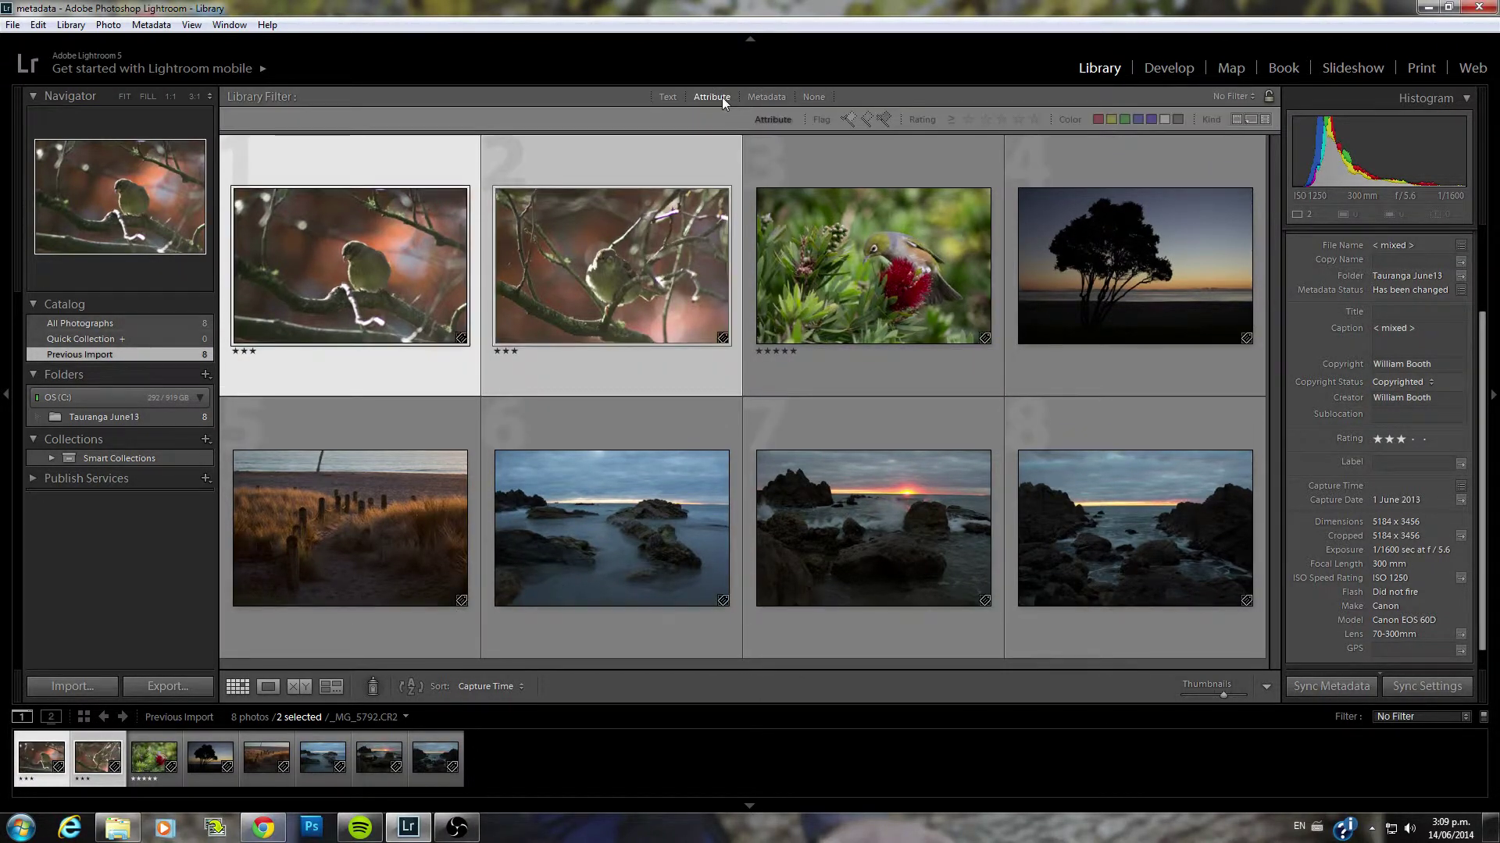
left_click(1001, 120)
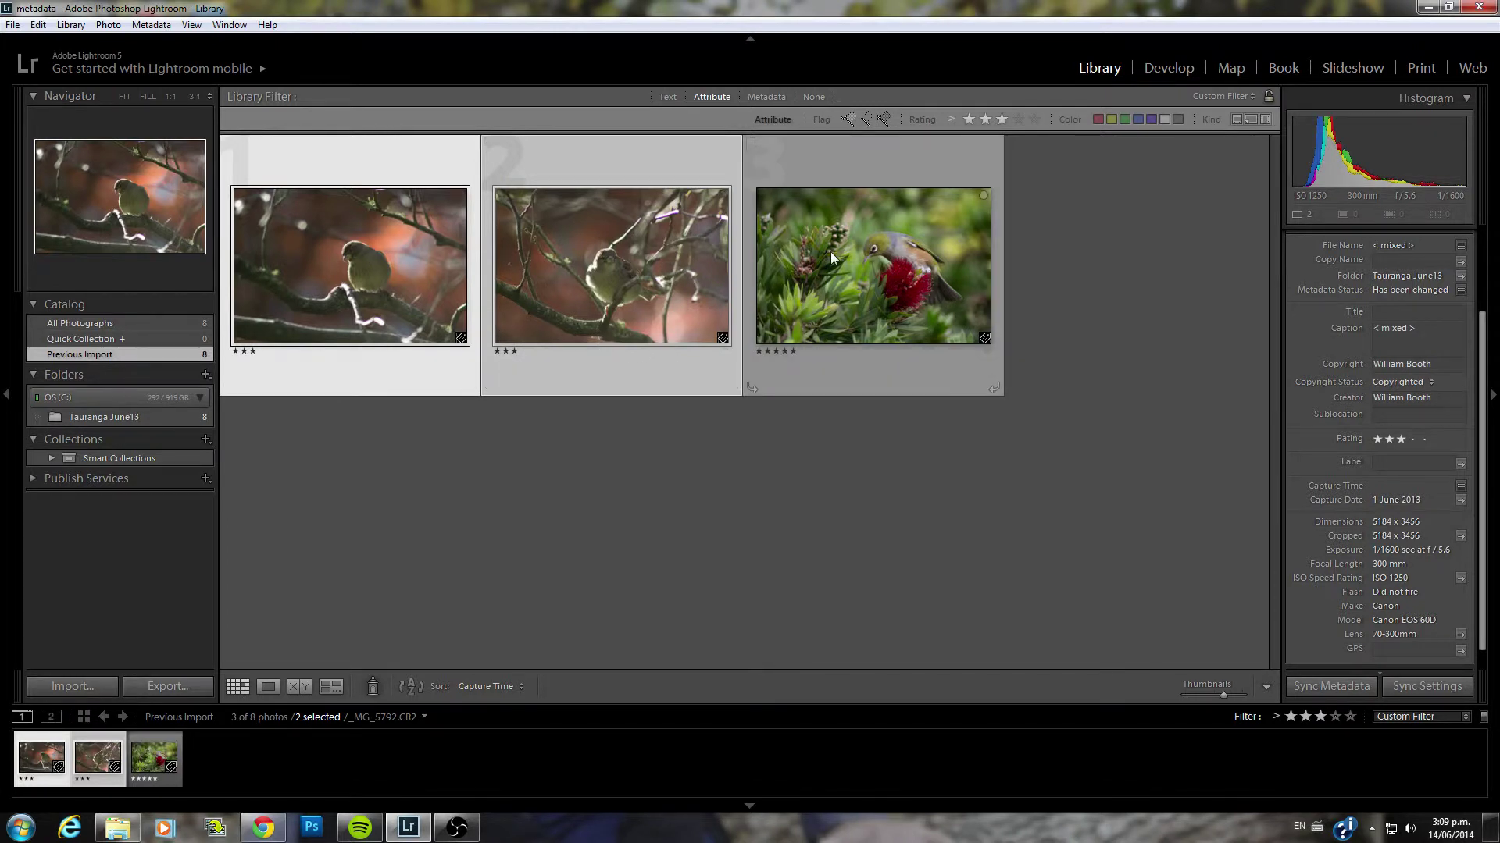
left_click(1034, 120)
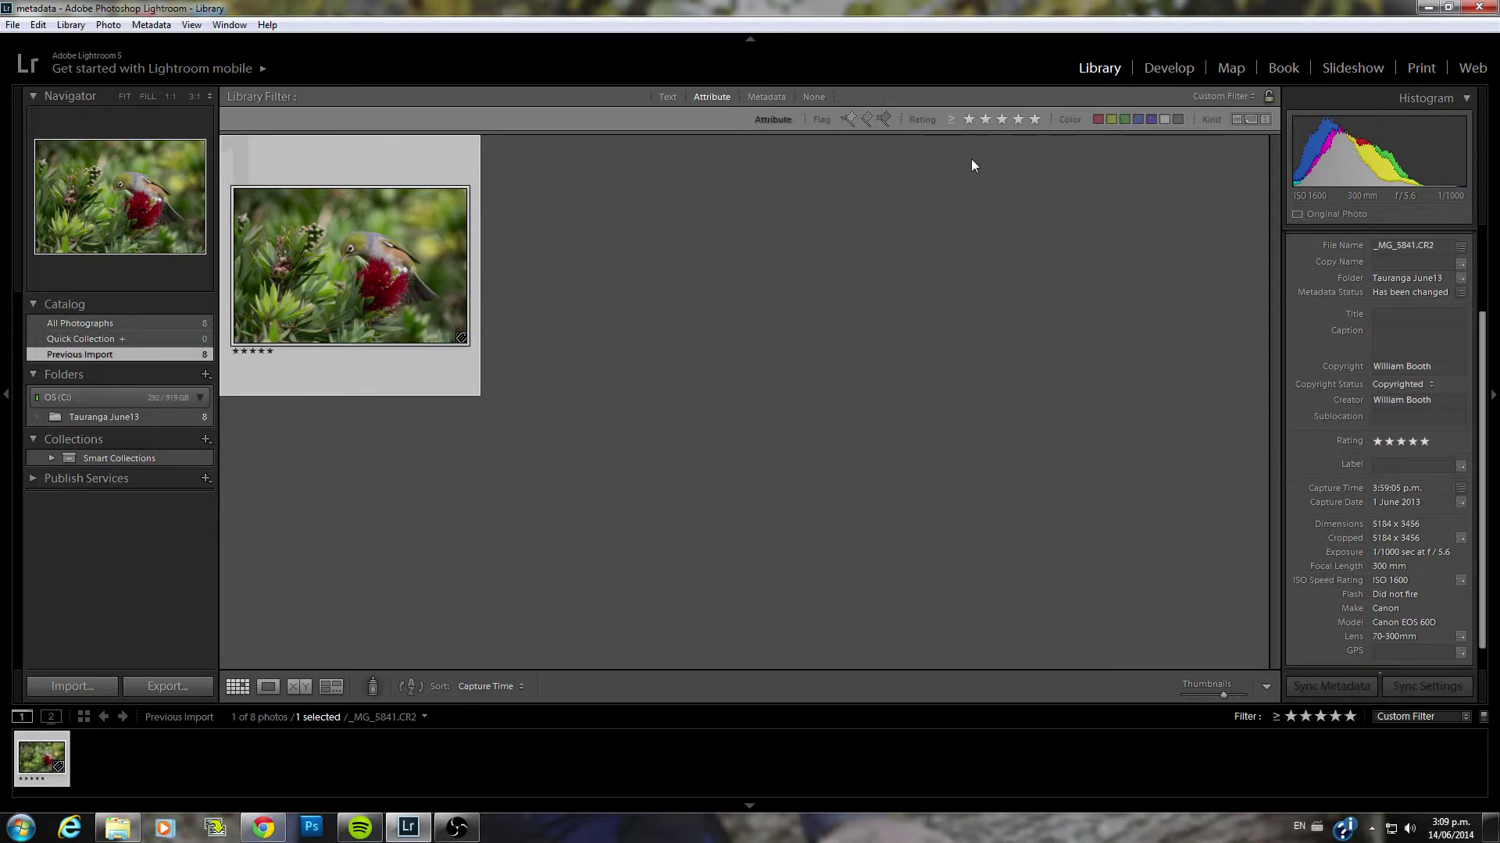
left_click(969, 119)
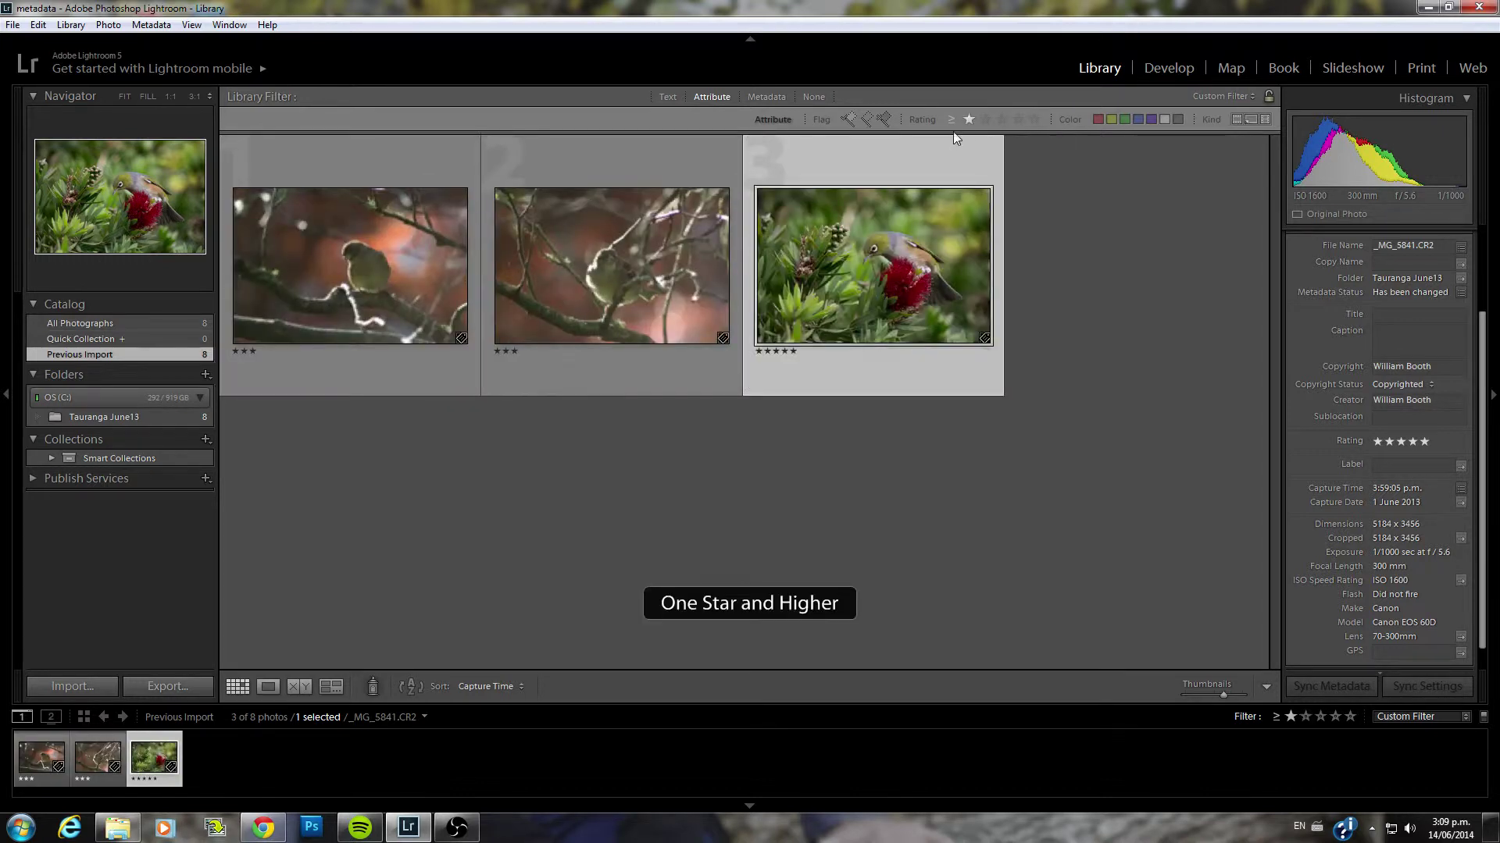
left_click(953, 119)
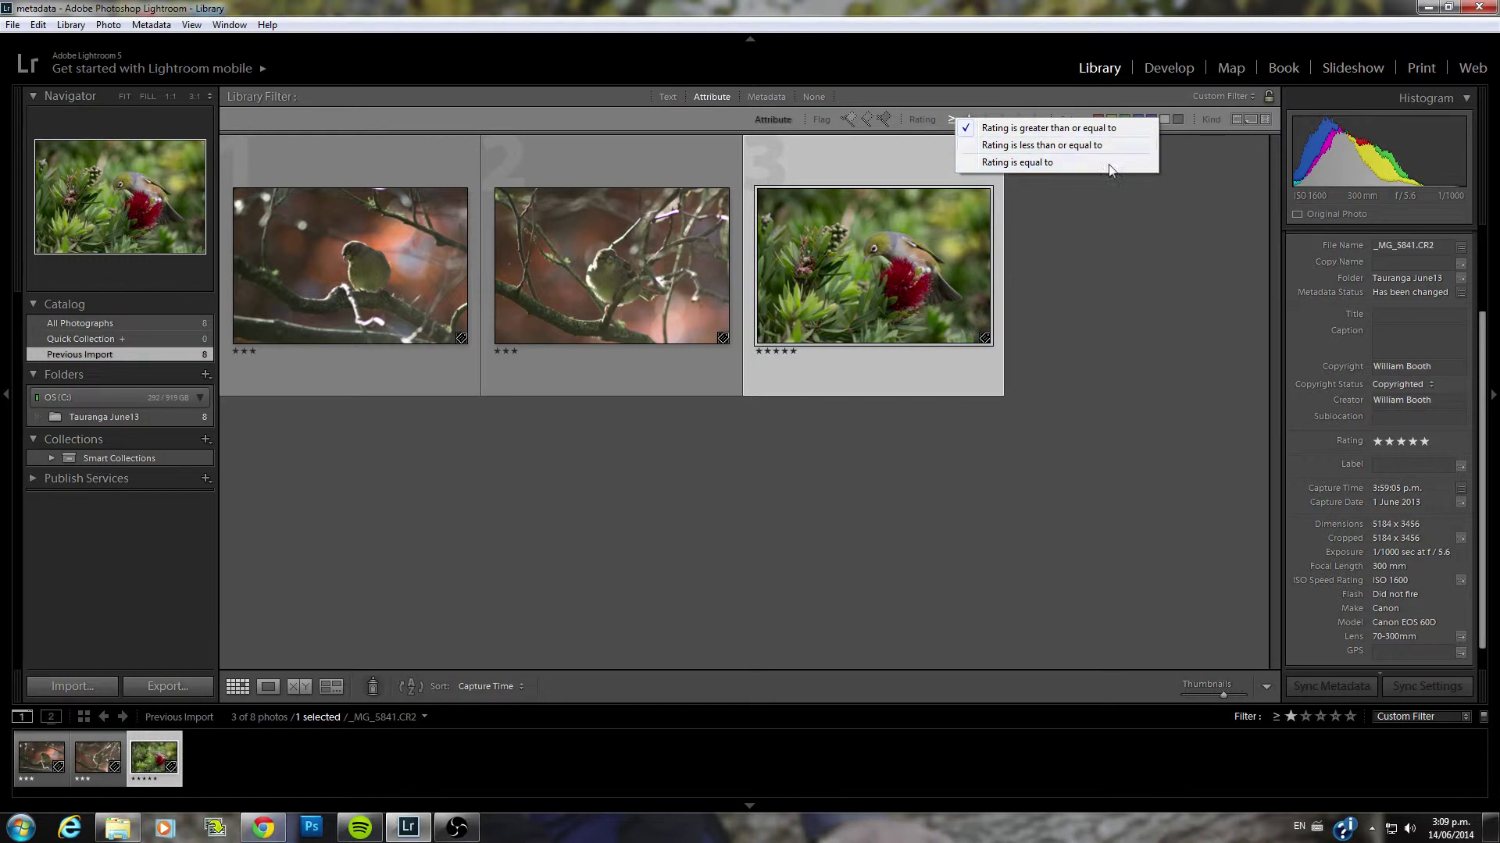
left_click(1088, 196)
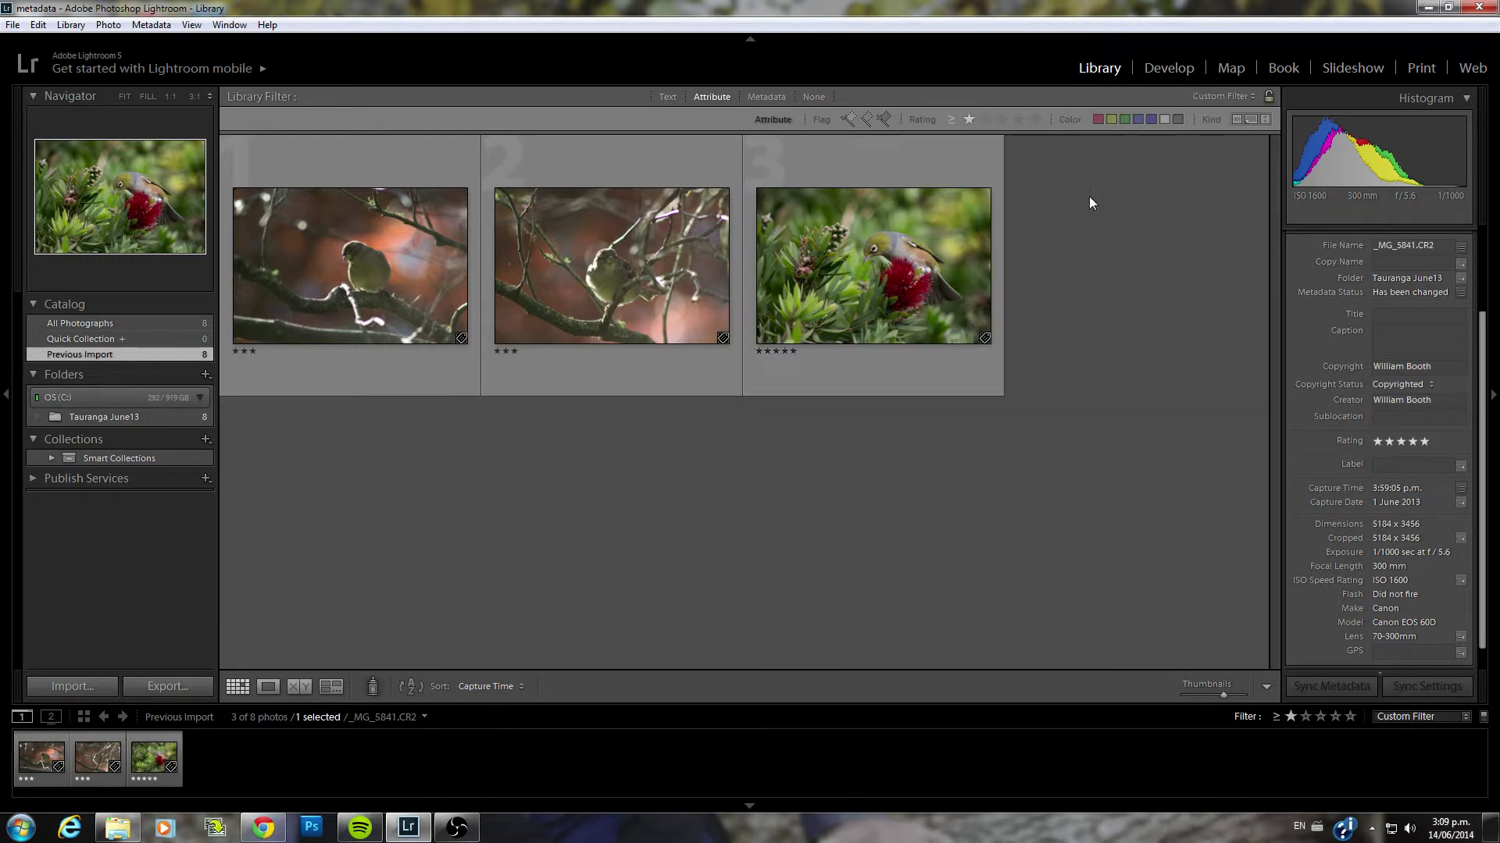
left_click(967, 118)
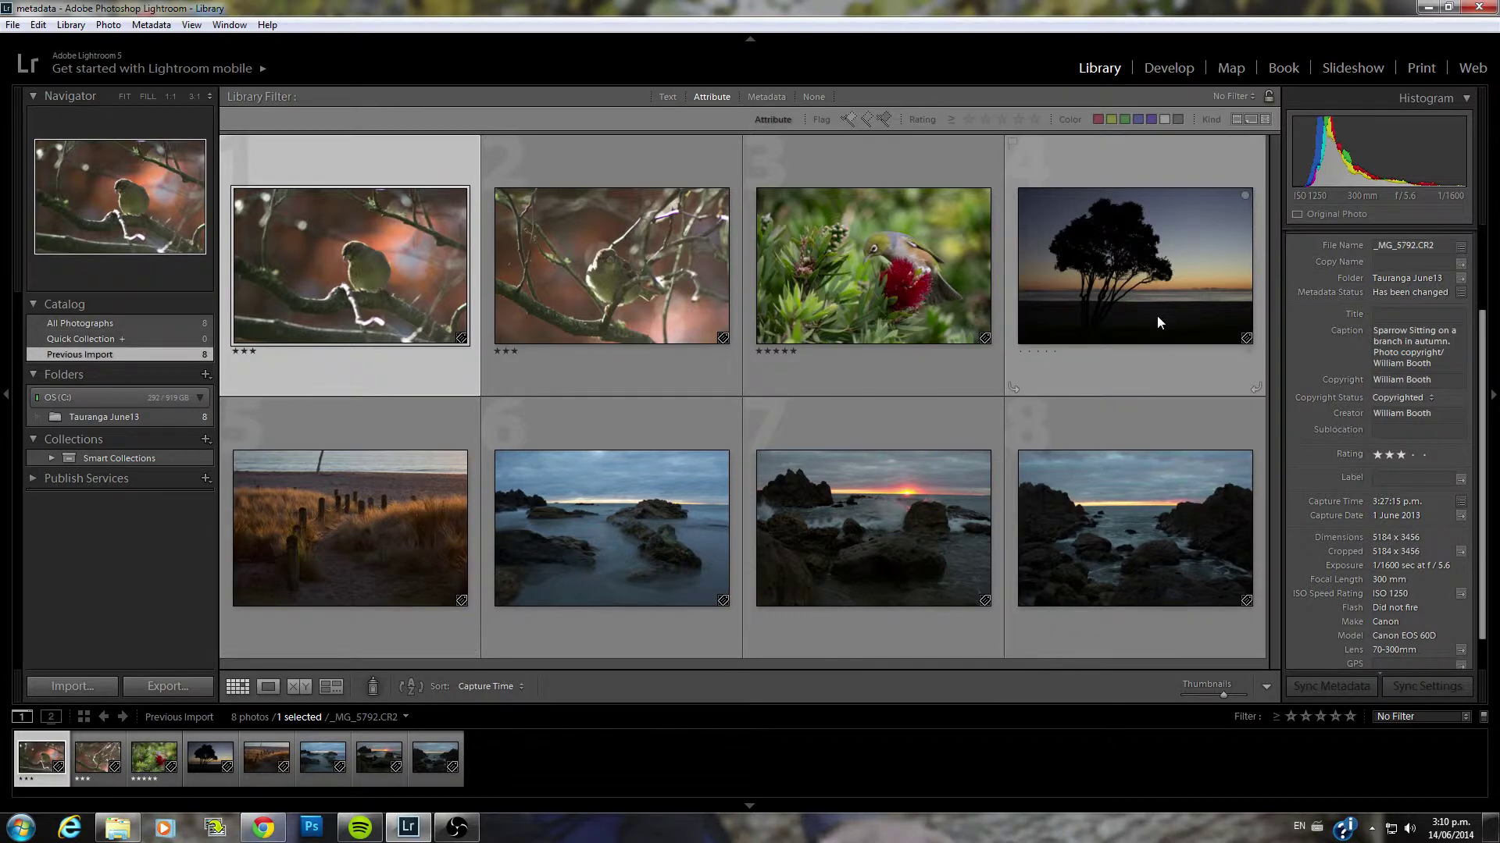
Open the Metadata filter columns, then switch the attribute filter and all library filters off
scroll(1362, 415, "down", 1)
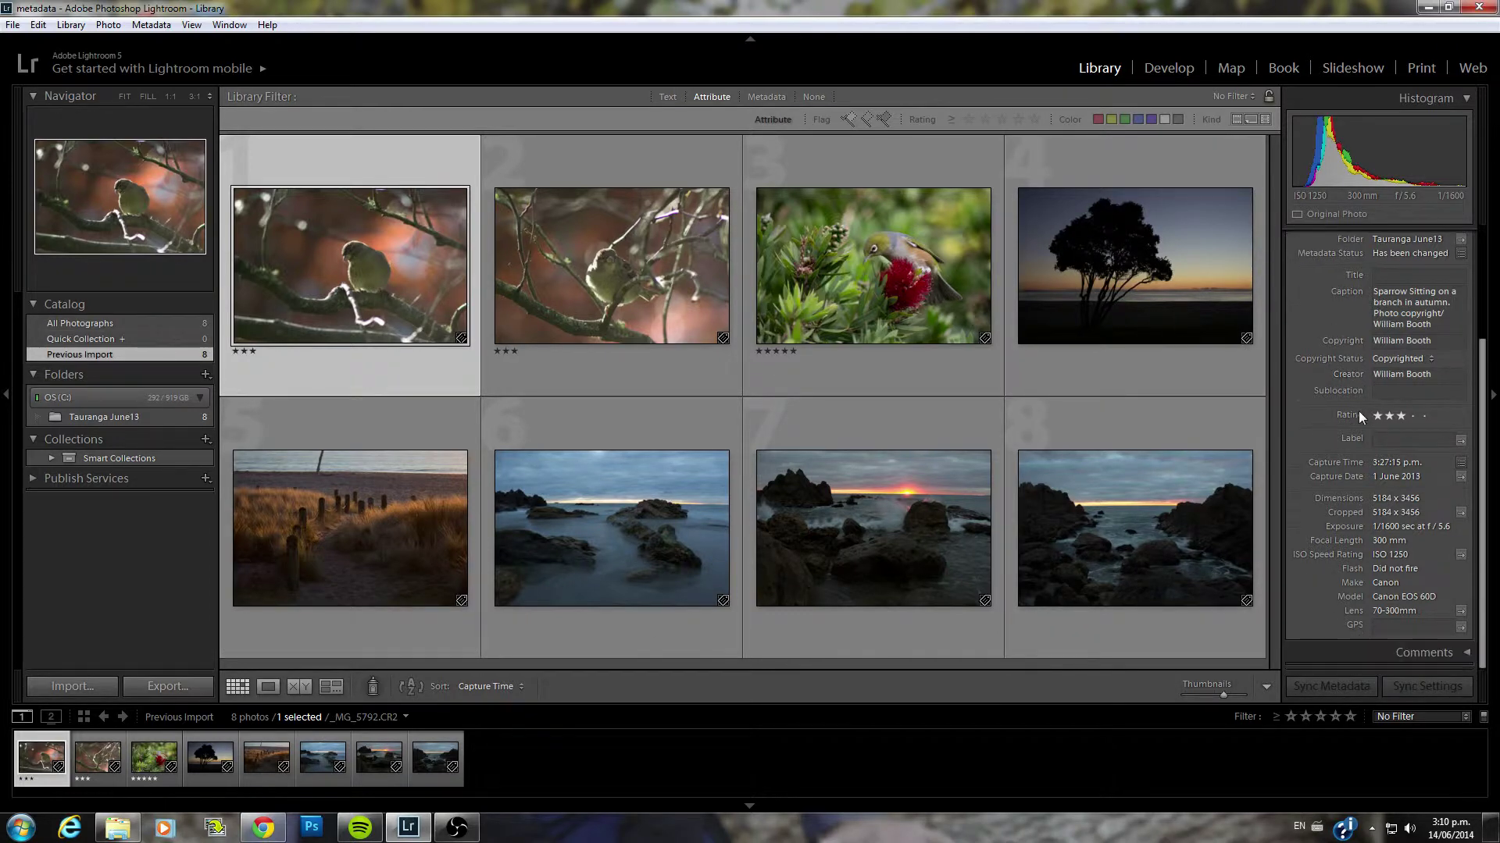
left_click(1461, 441)
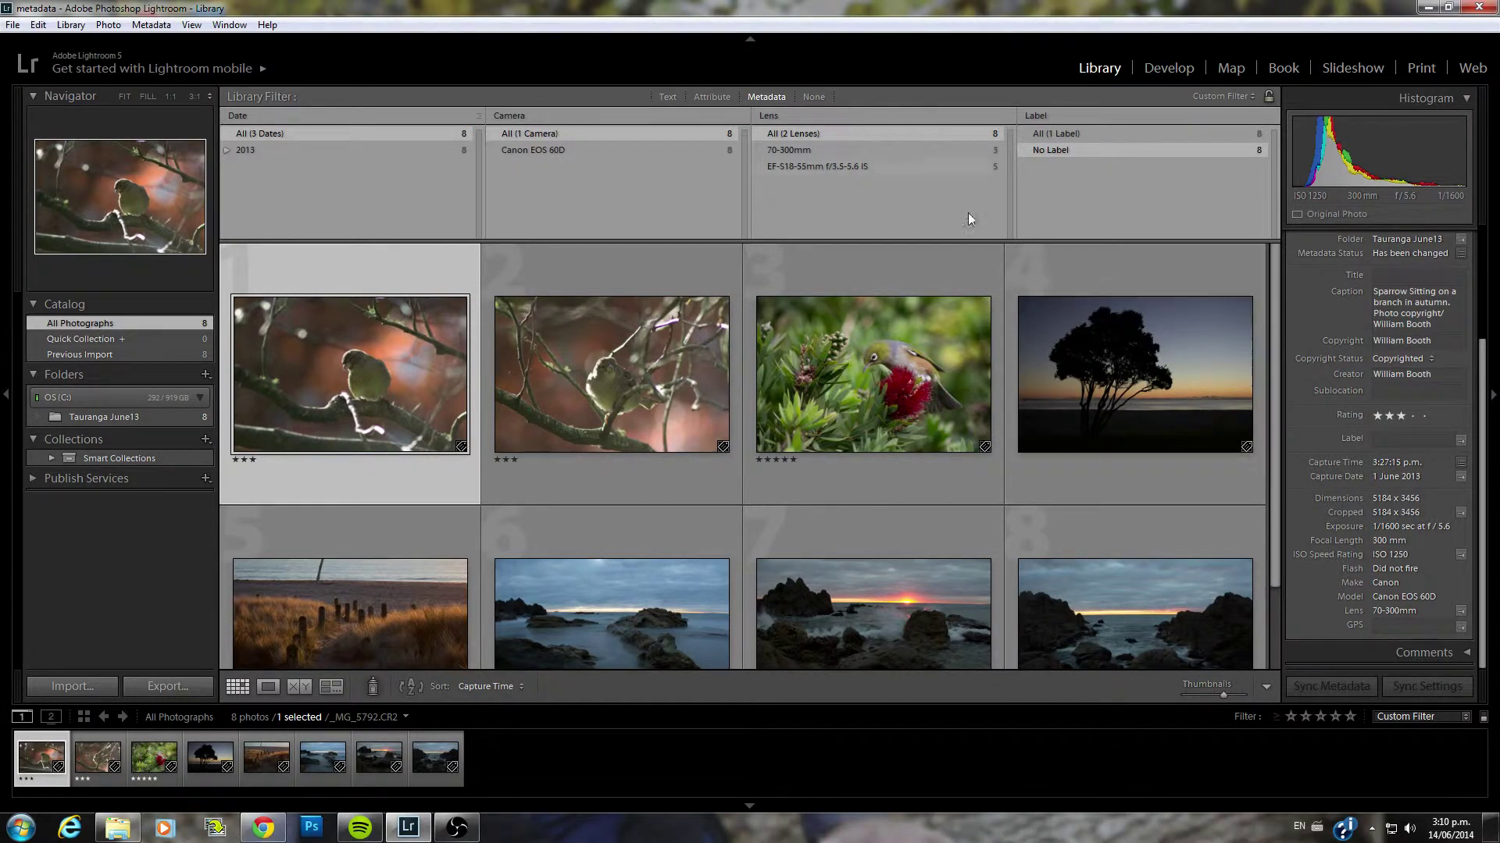
left_click(713, 97)
left_click(716, 96)
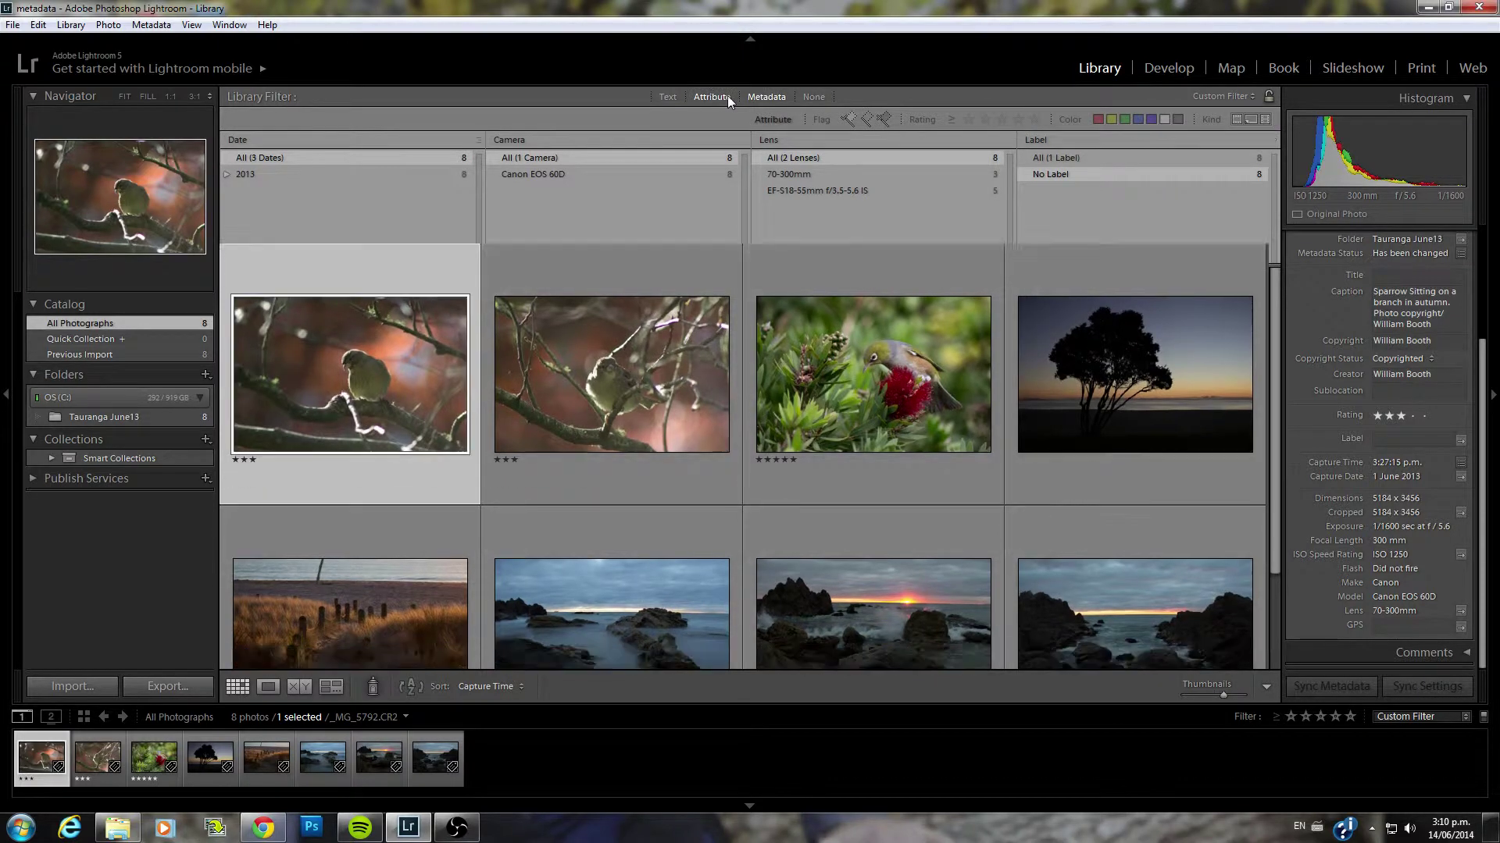
left_click(759, 95)
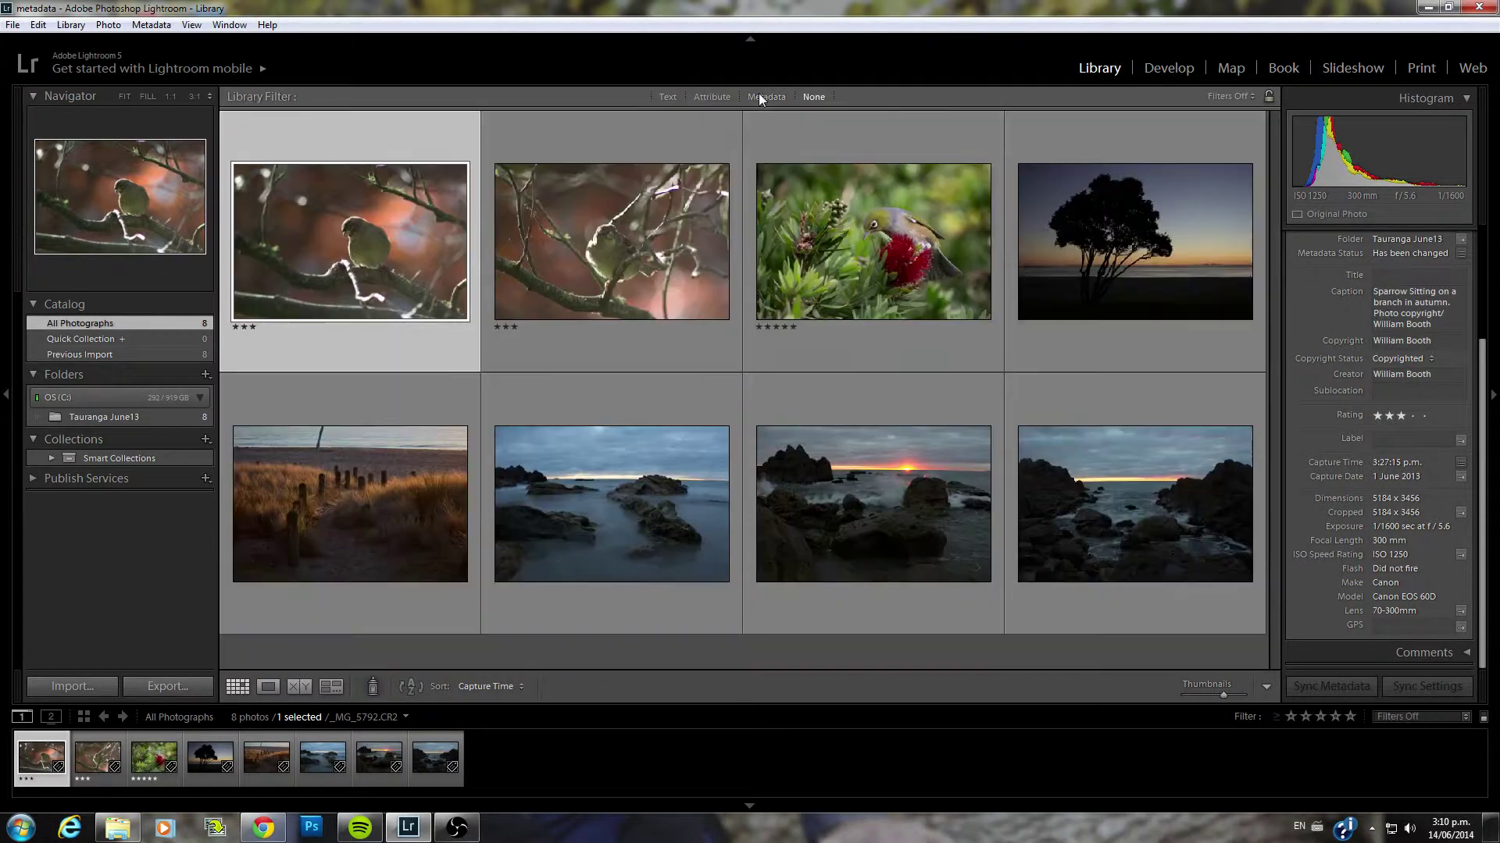
Open the Text filter, check its field and rule lists, and search for 'bird'
left_click(666, 97)
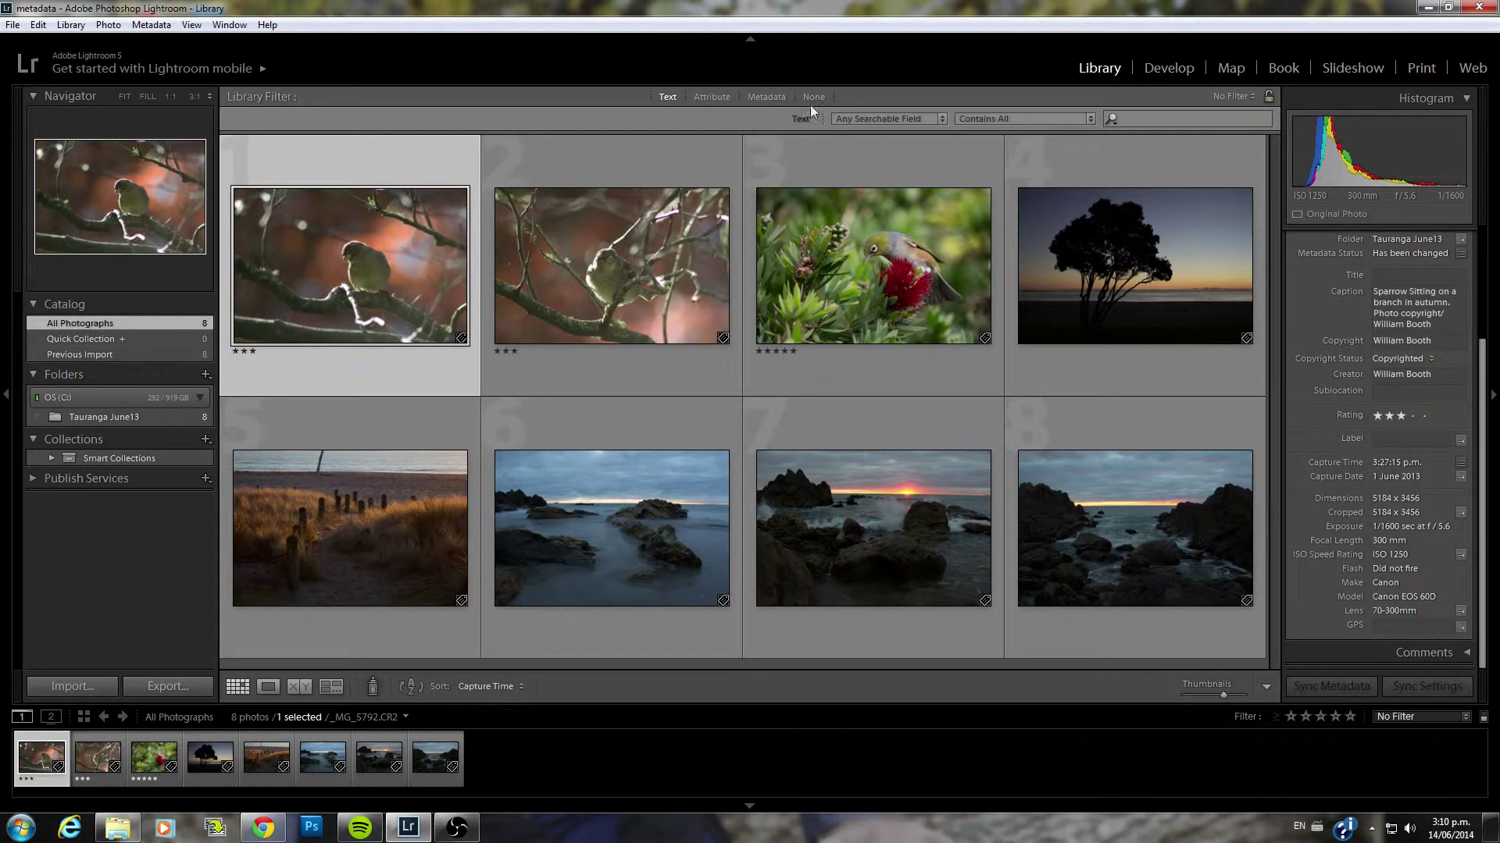
key("ctrl+l")
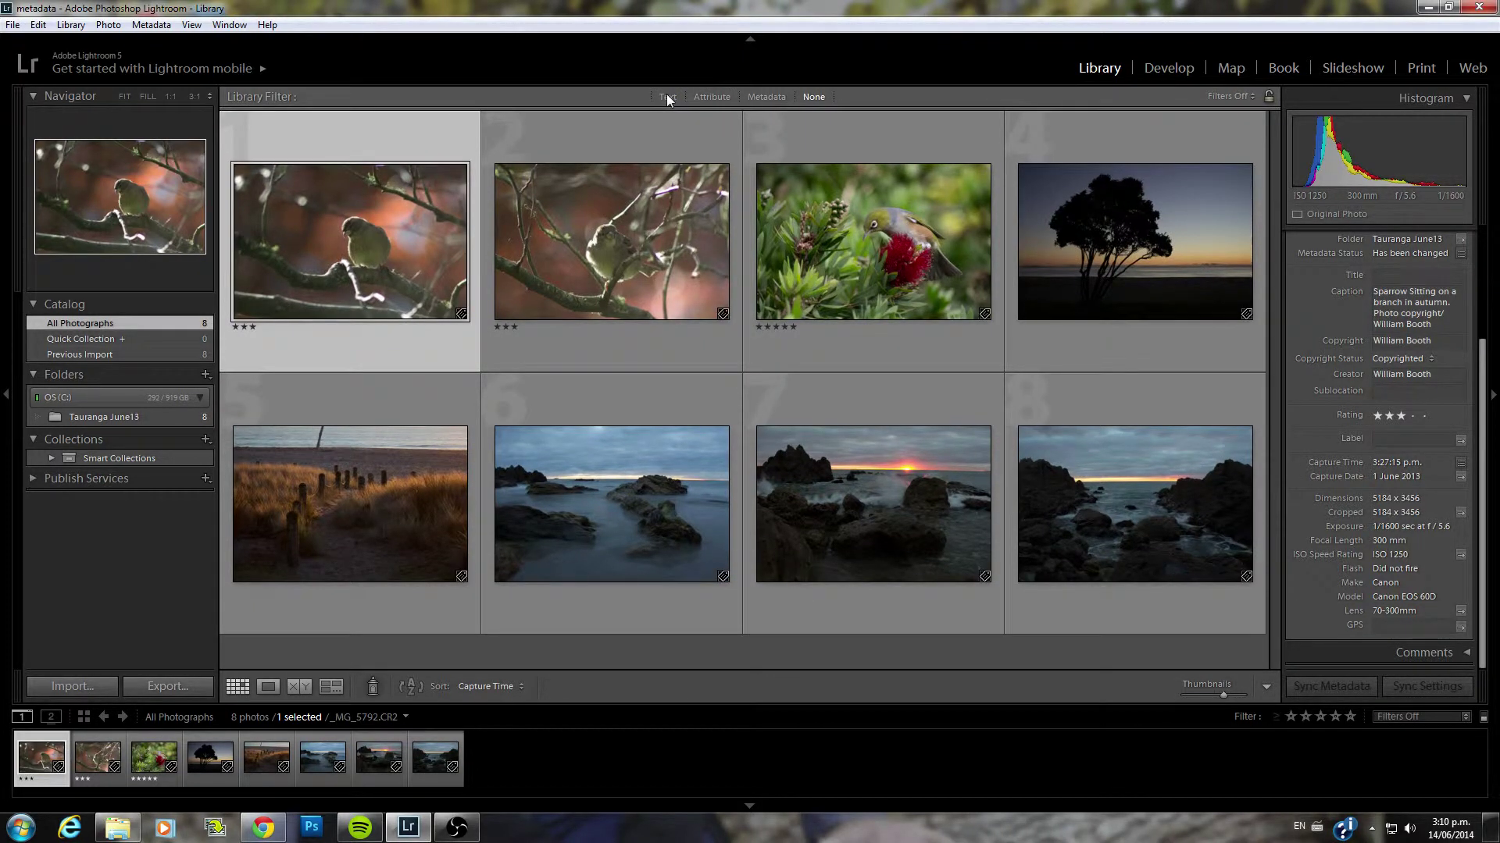
left_click(667, 96)
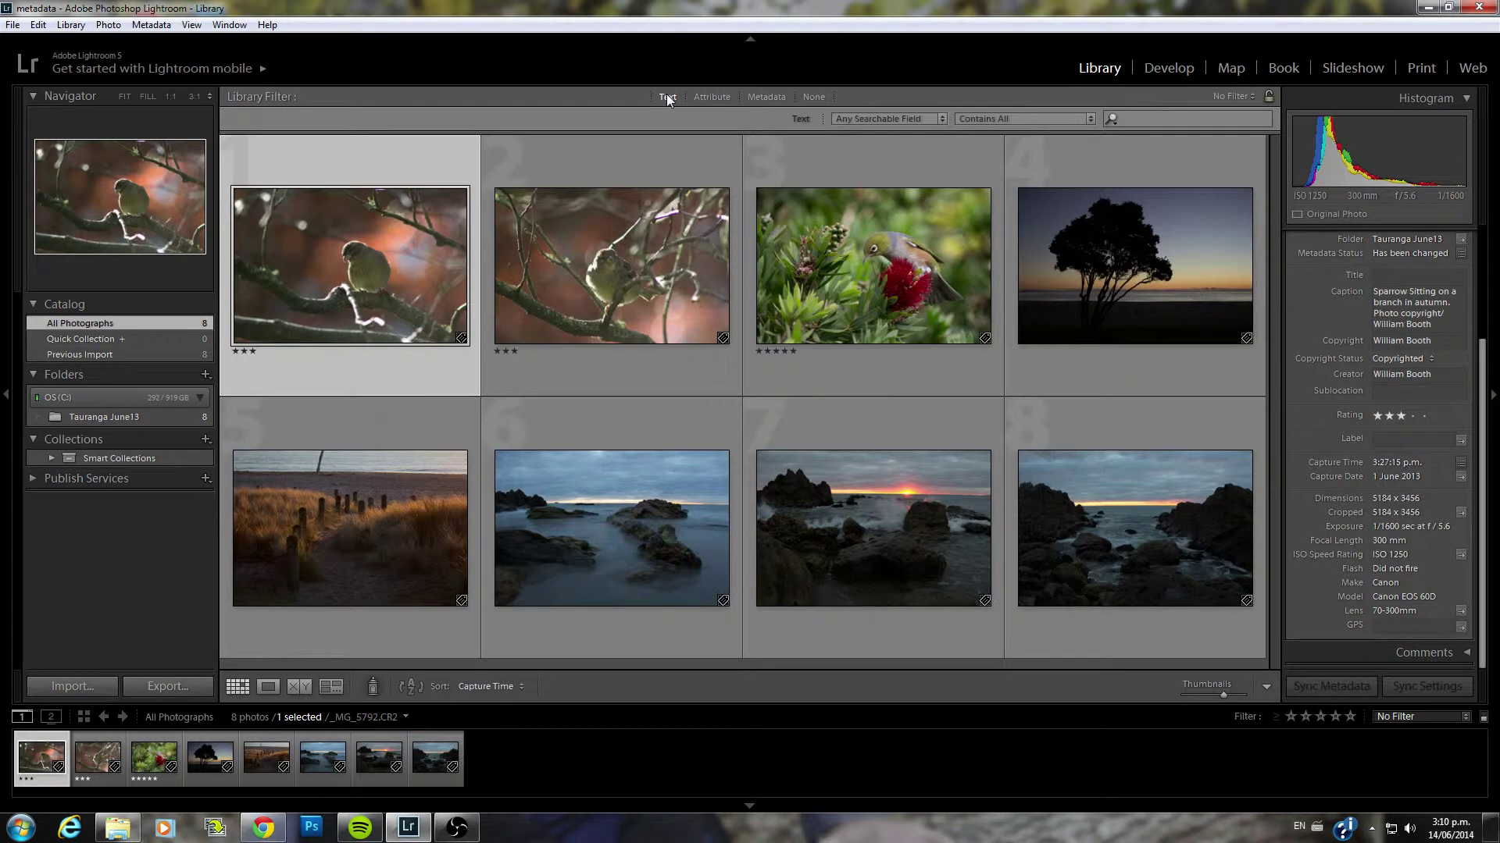
left_click(942, 118)
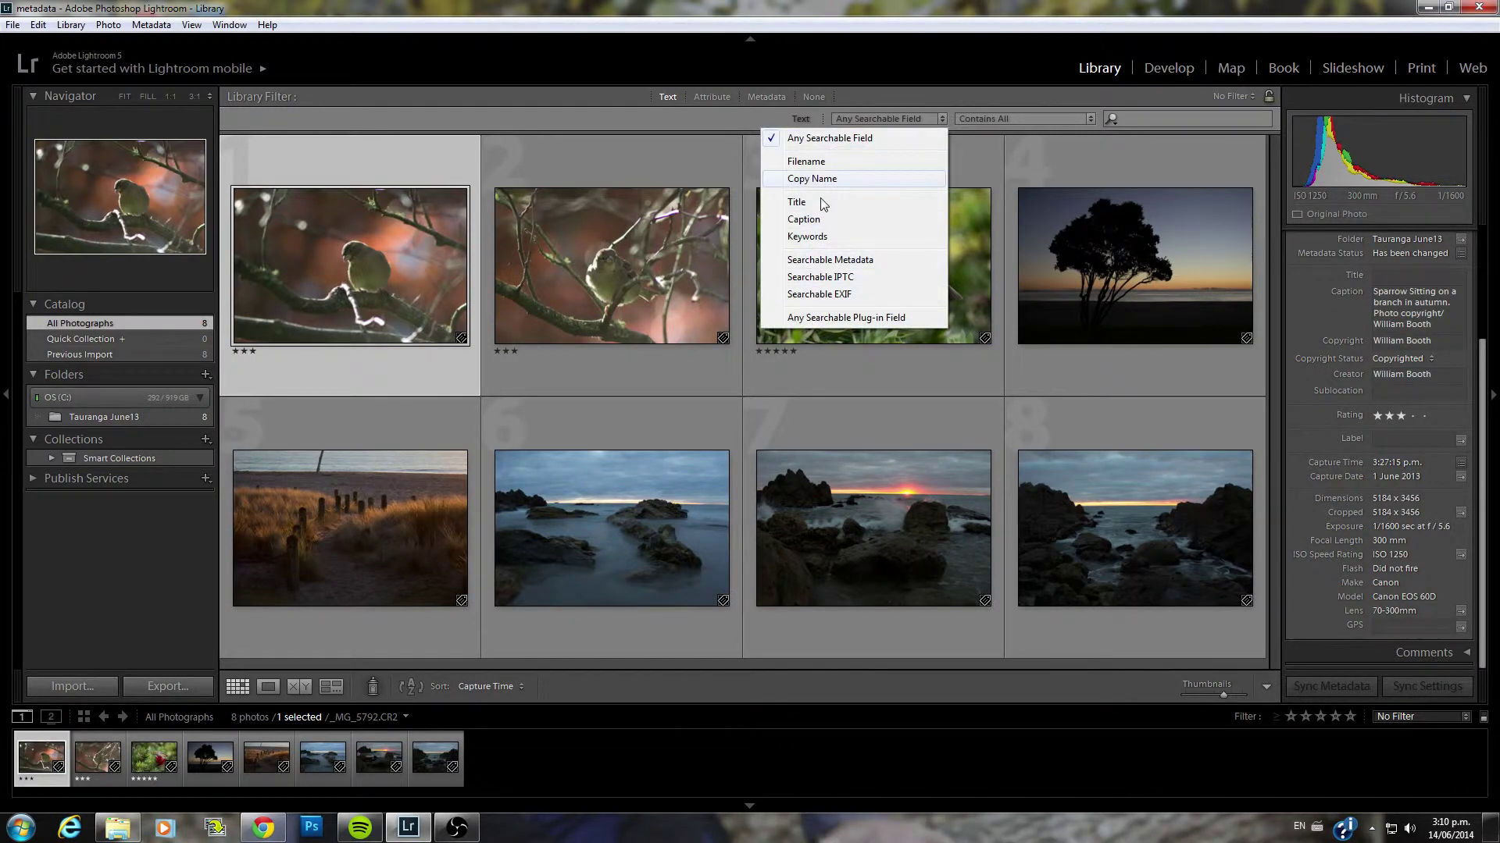
left_click(940, 115)
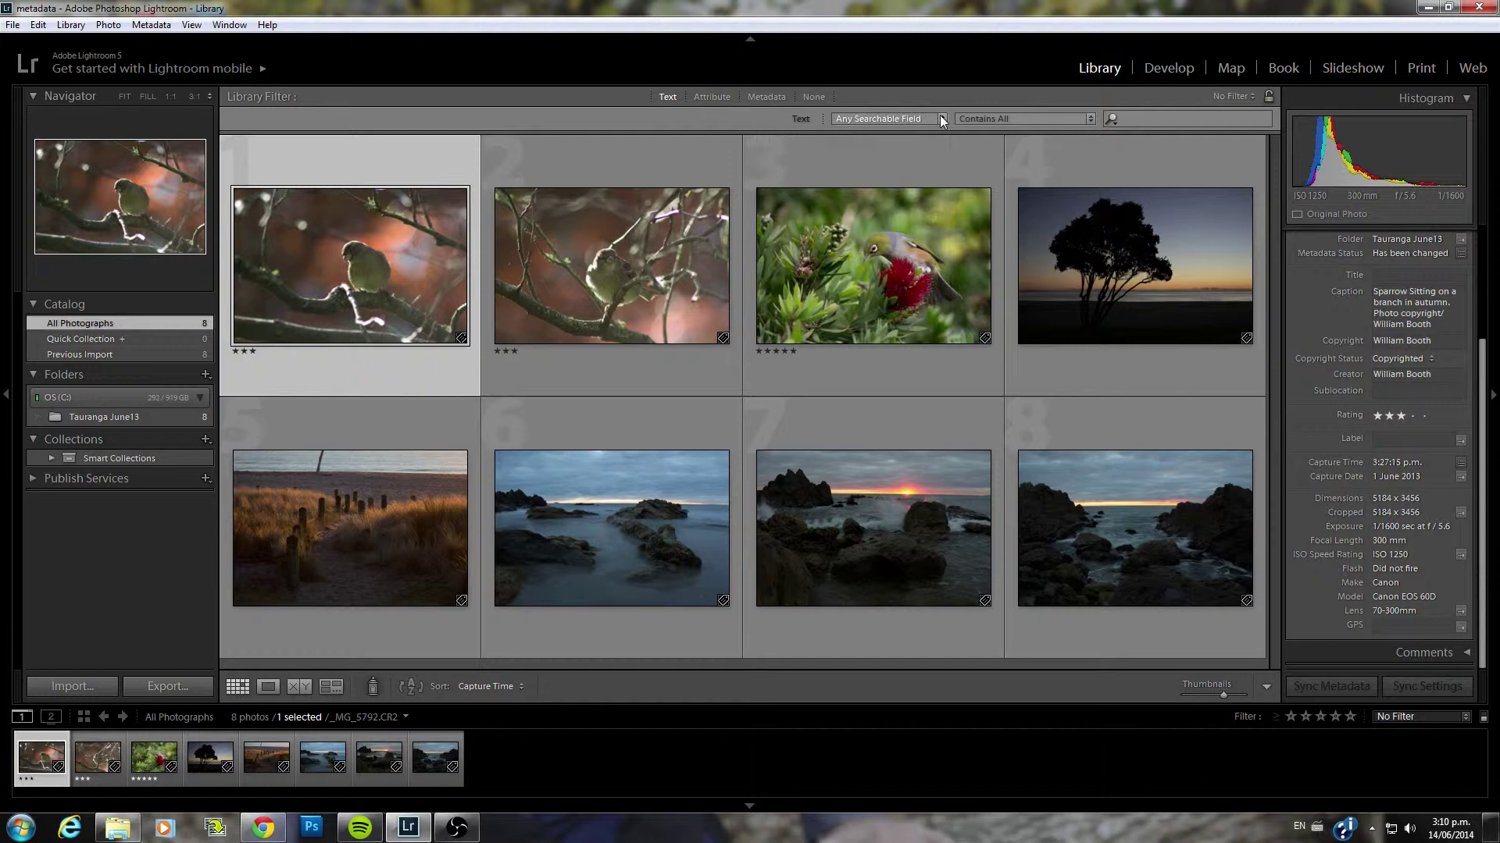
left_click(1089, 118)
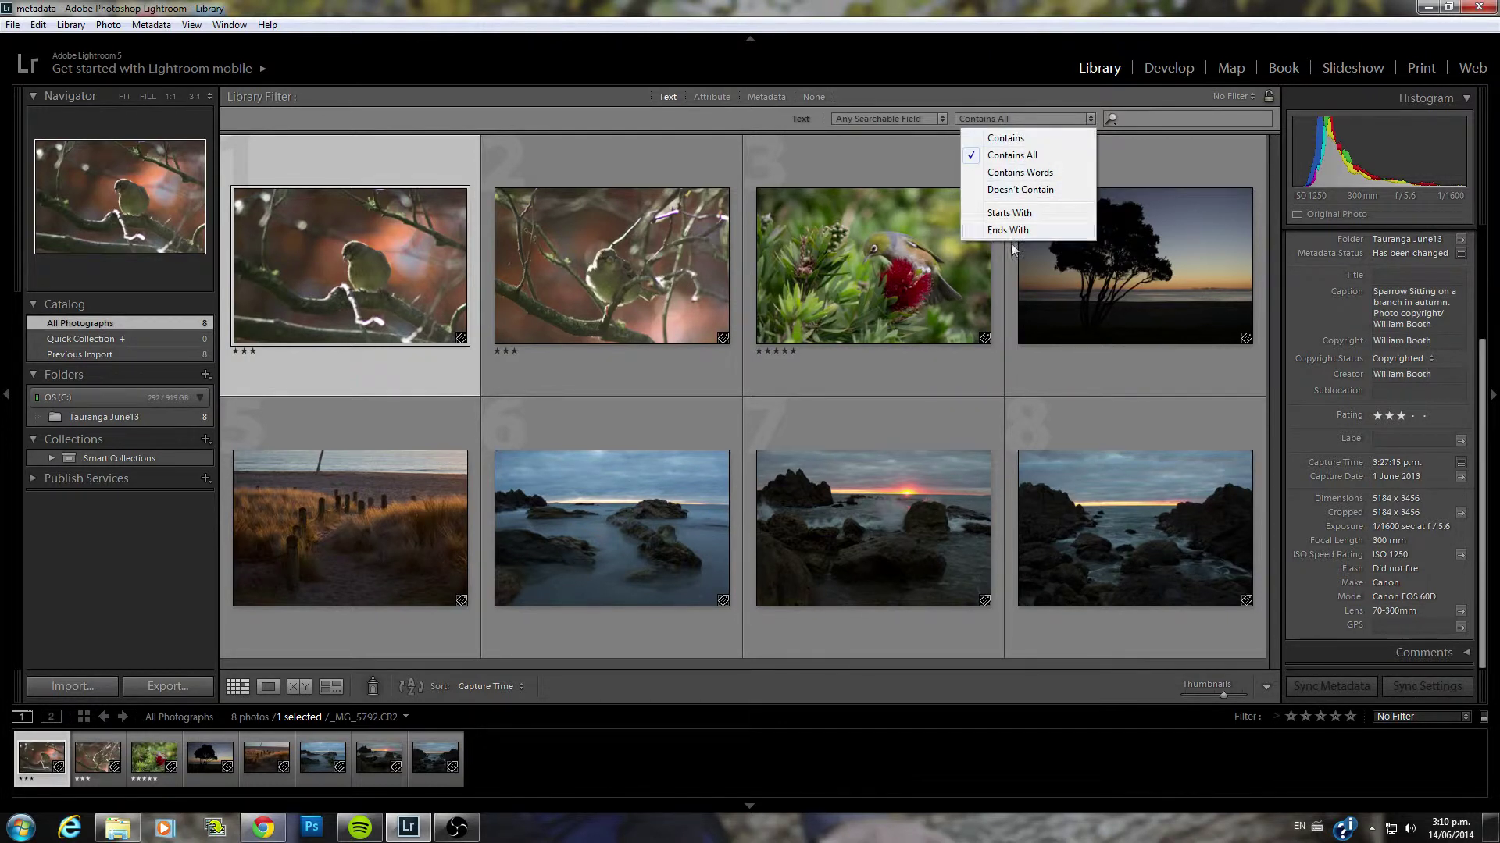
left_click(1132, 116)
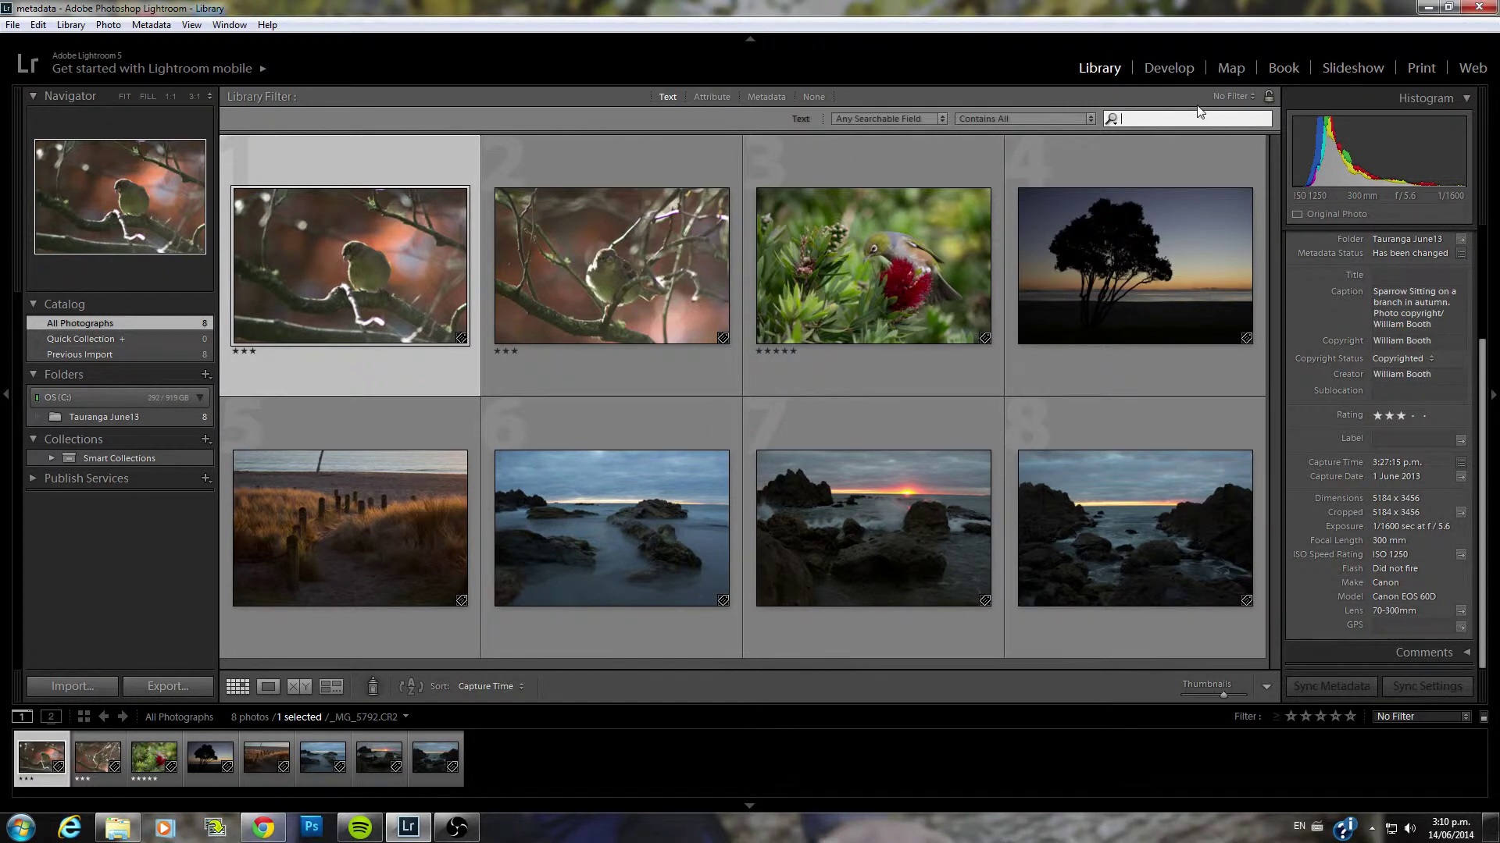
type("bird")
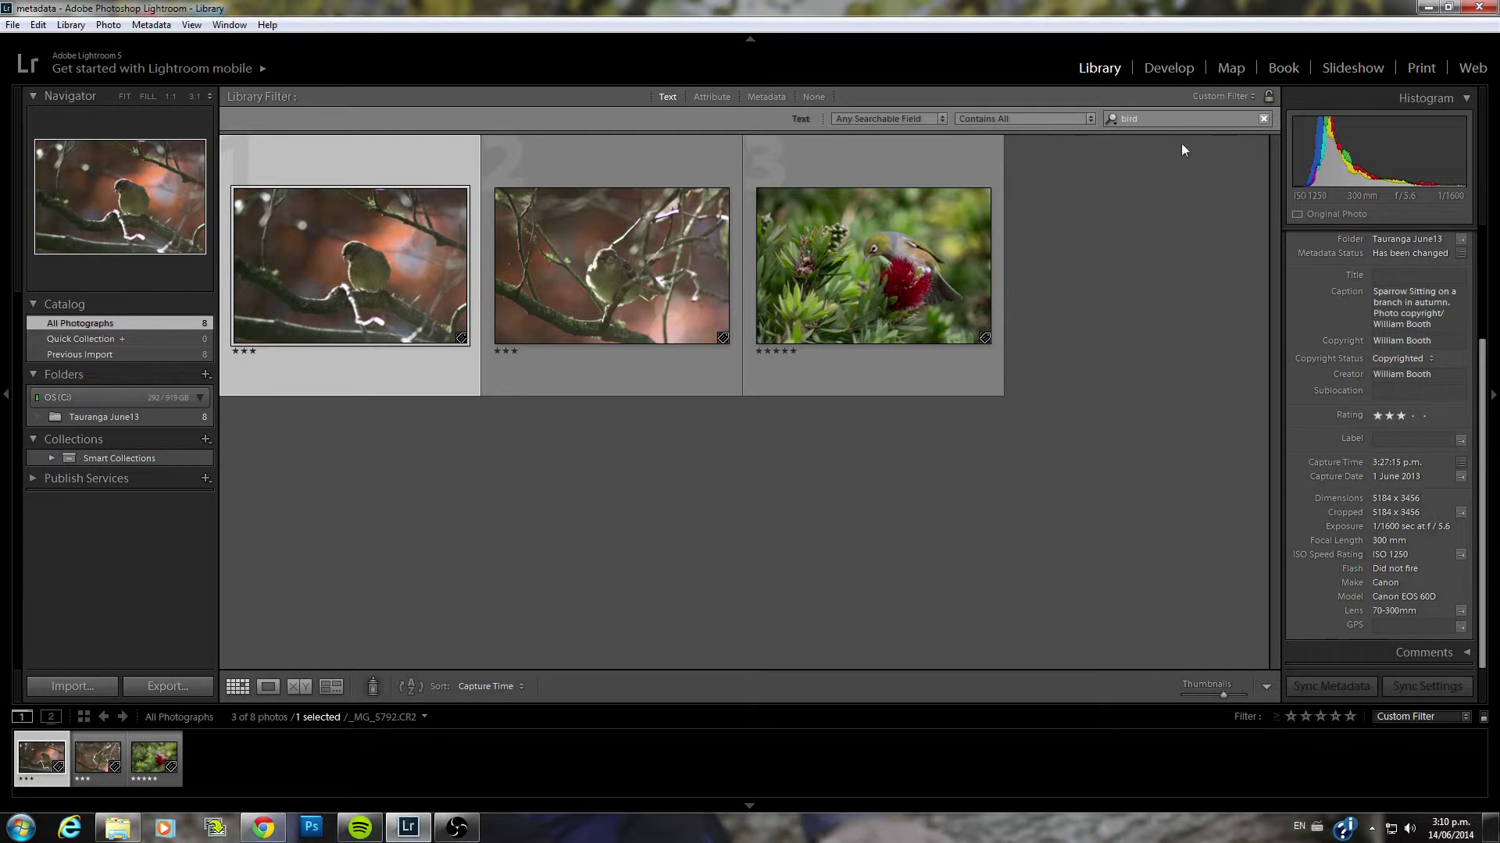
Turn off the 'bird' text filter, then collapse the Metadata panel in the right column
left_click(666, 95)
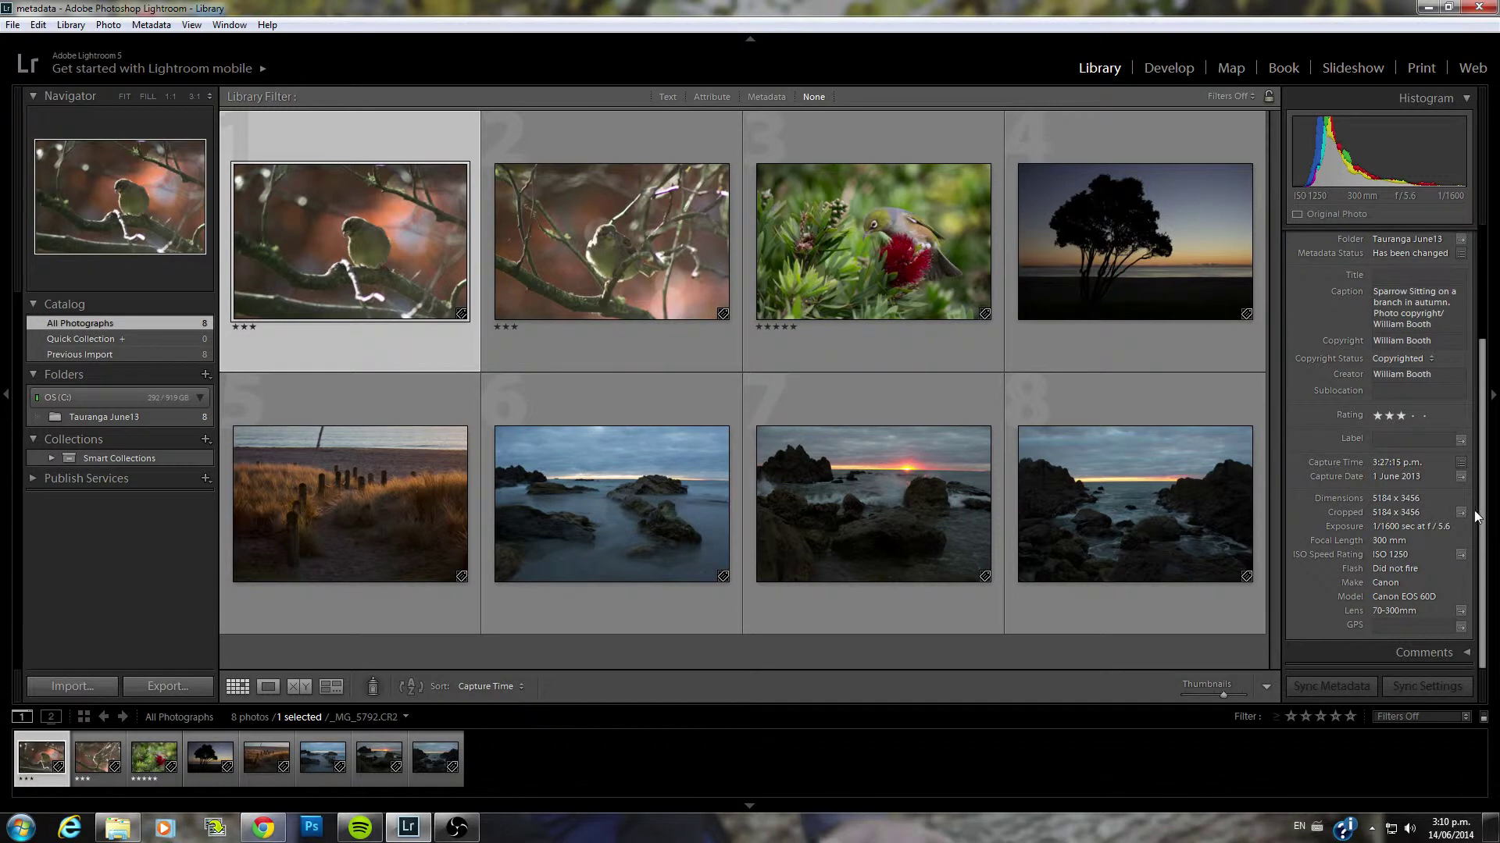
left_click(1421, 626)
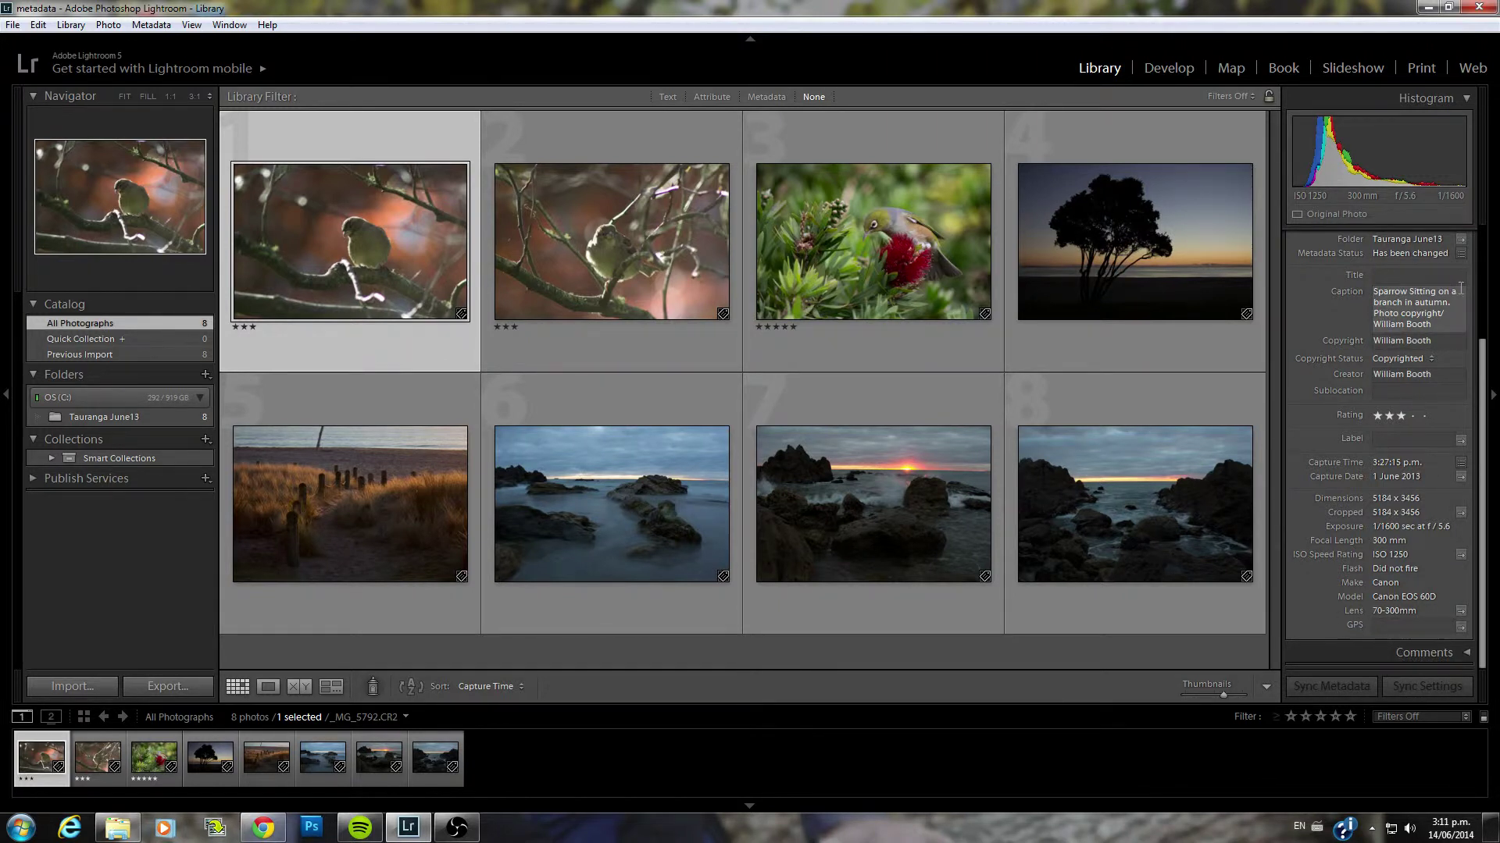
scroll(1320, 386, "up", 3)
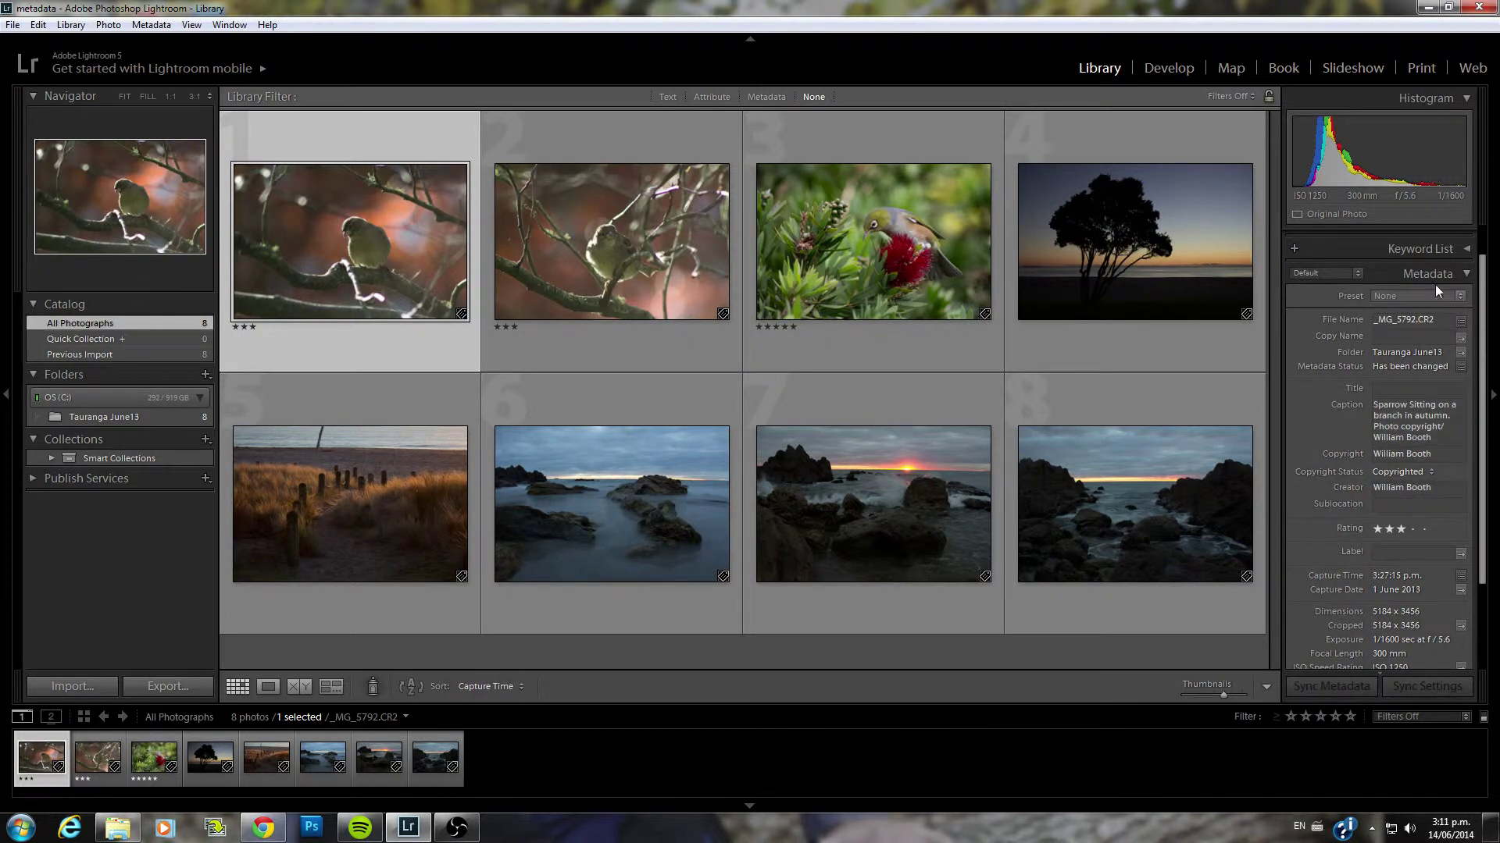
left_click(1466, 275)
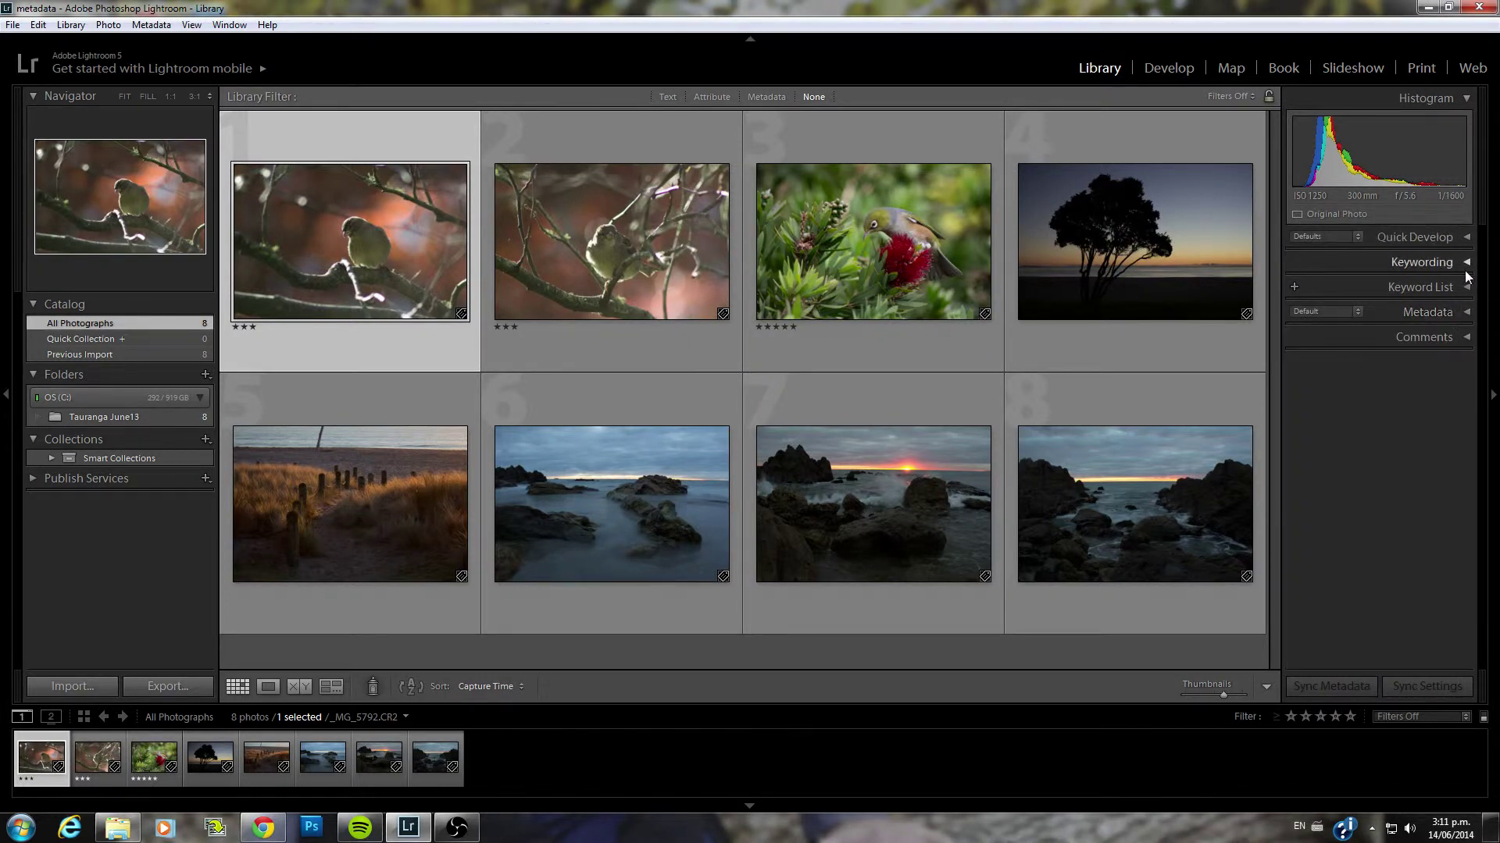
left_click(1456, 315)
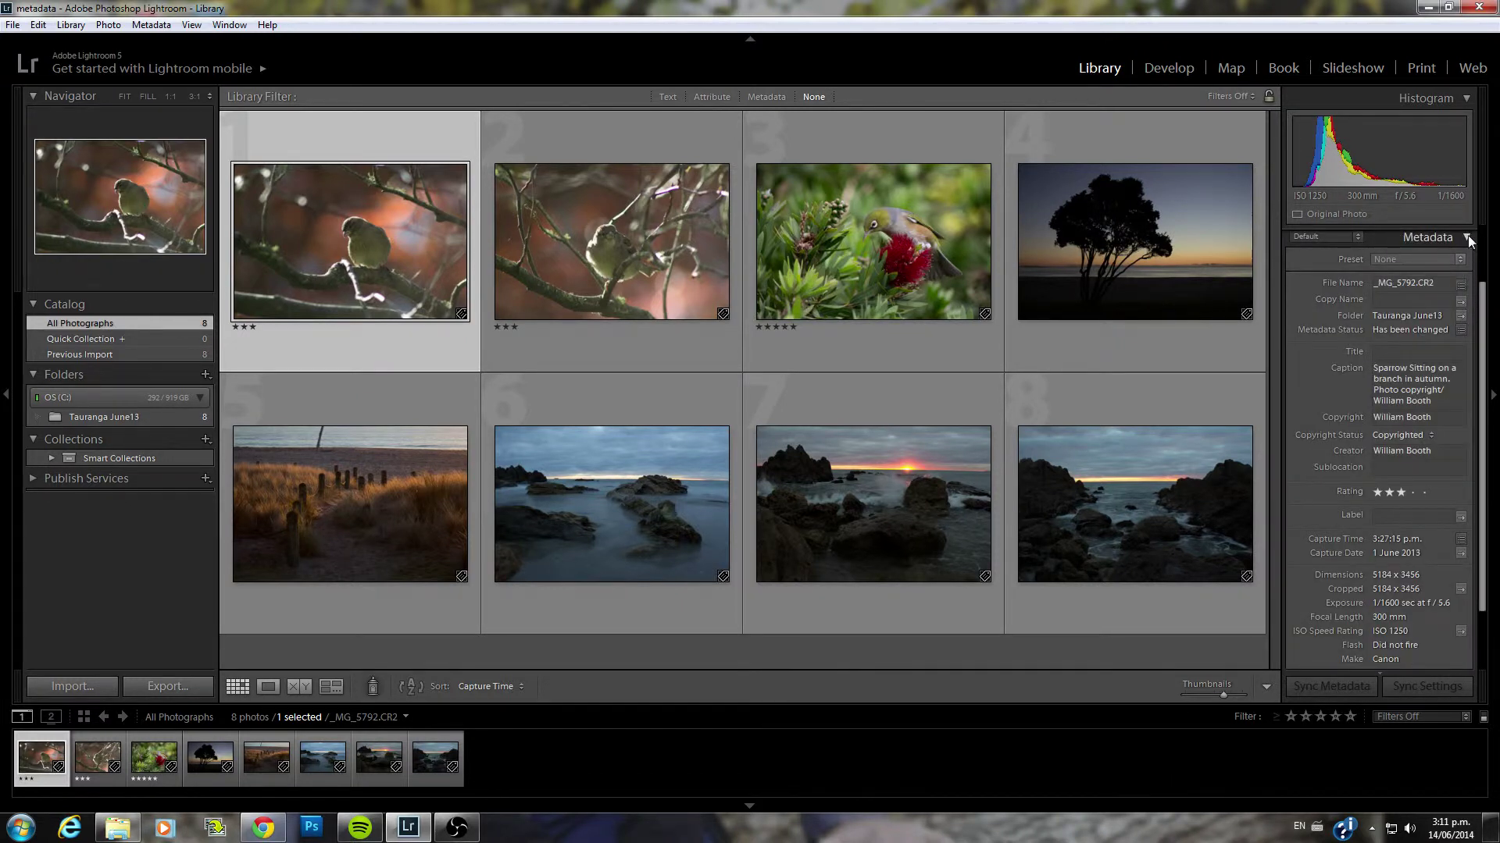
left_click(1461, 239)
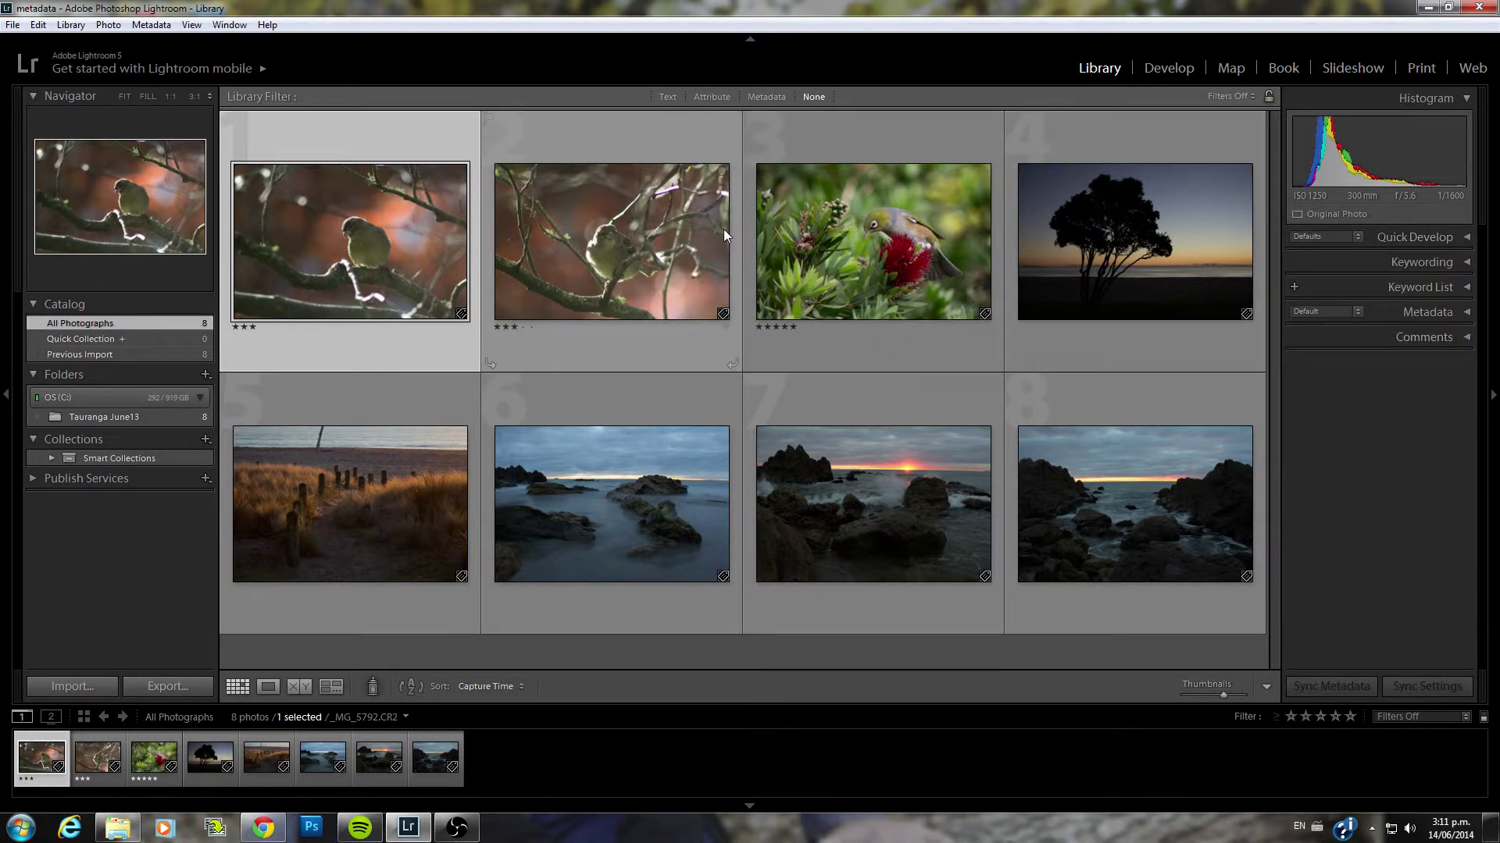